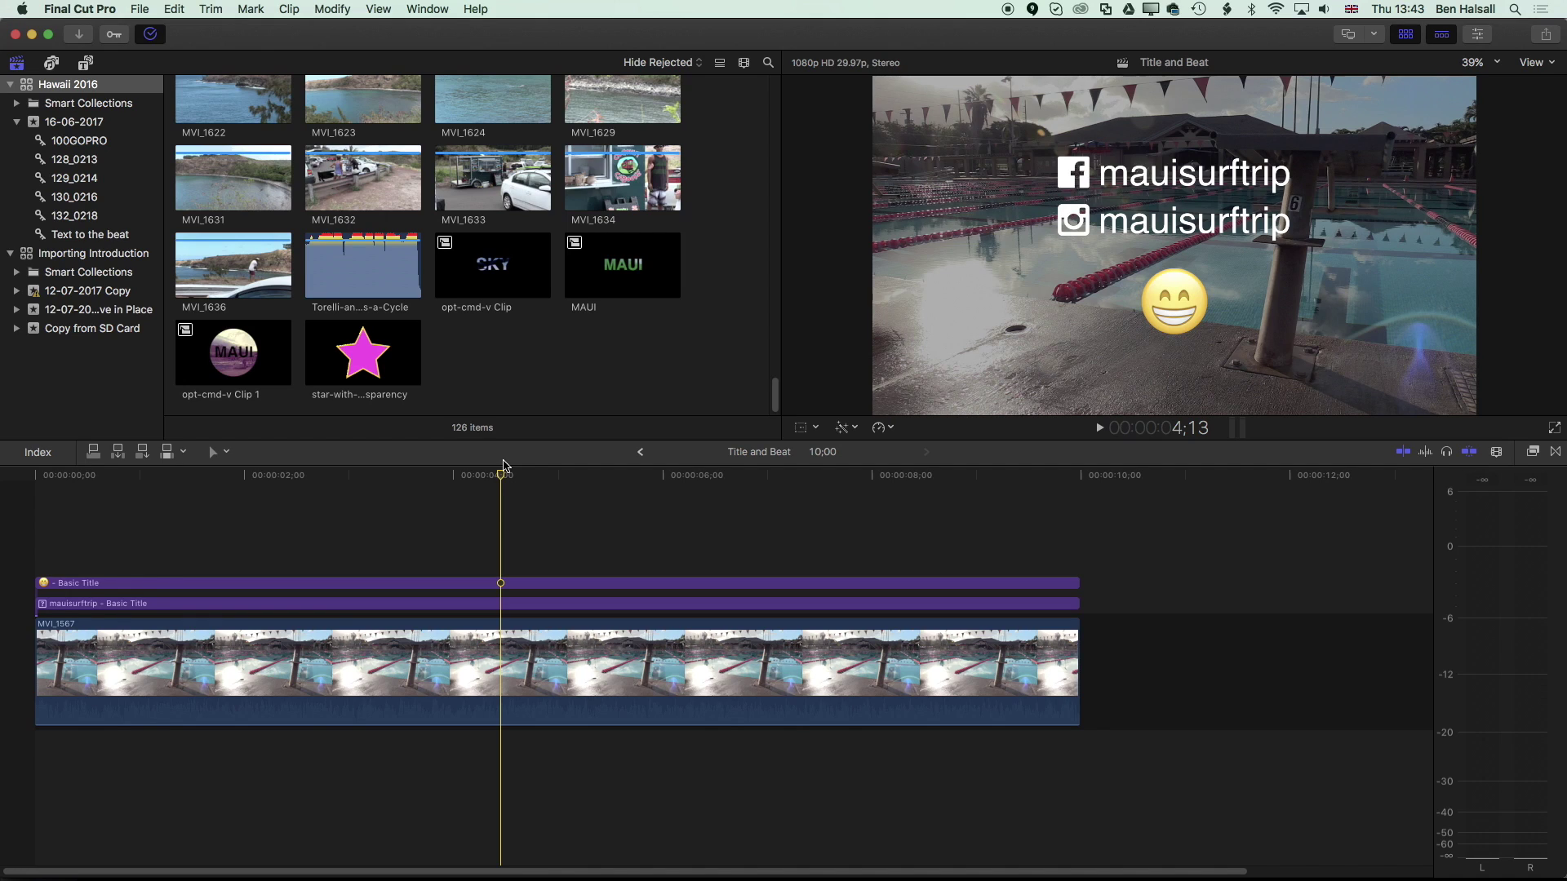
# - Delete the mauisurftrip and emoji title clips, leaving MVI_1567, and return the playhead to the start
pyautogui.click(506, 604)
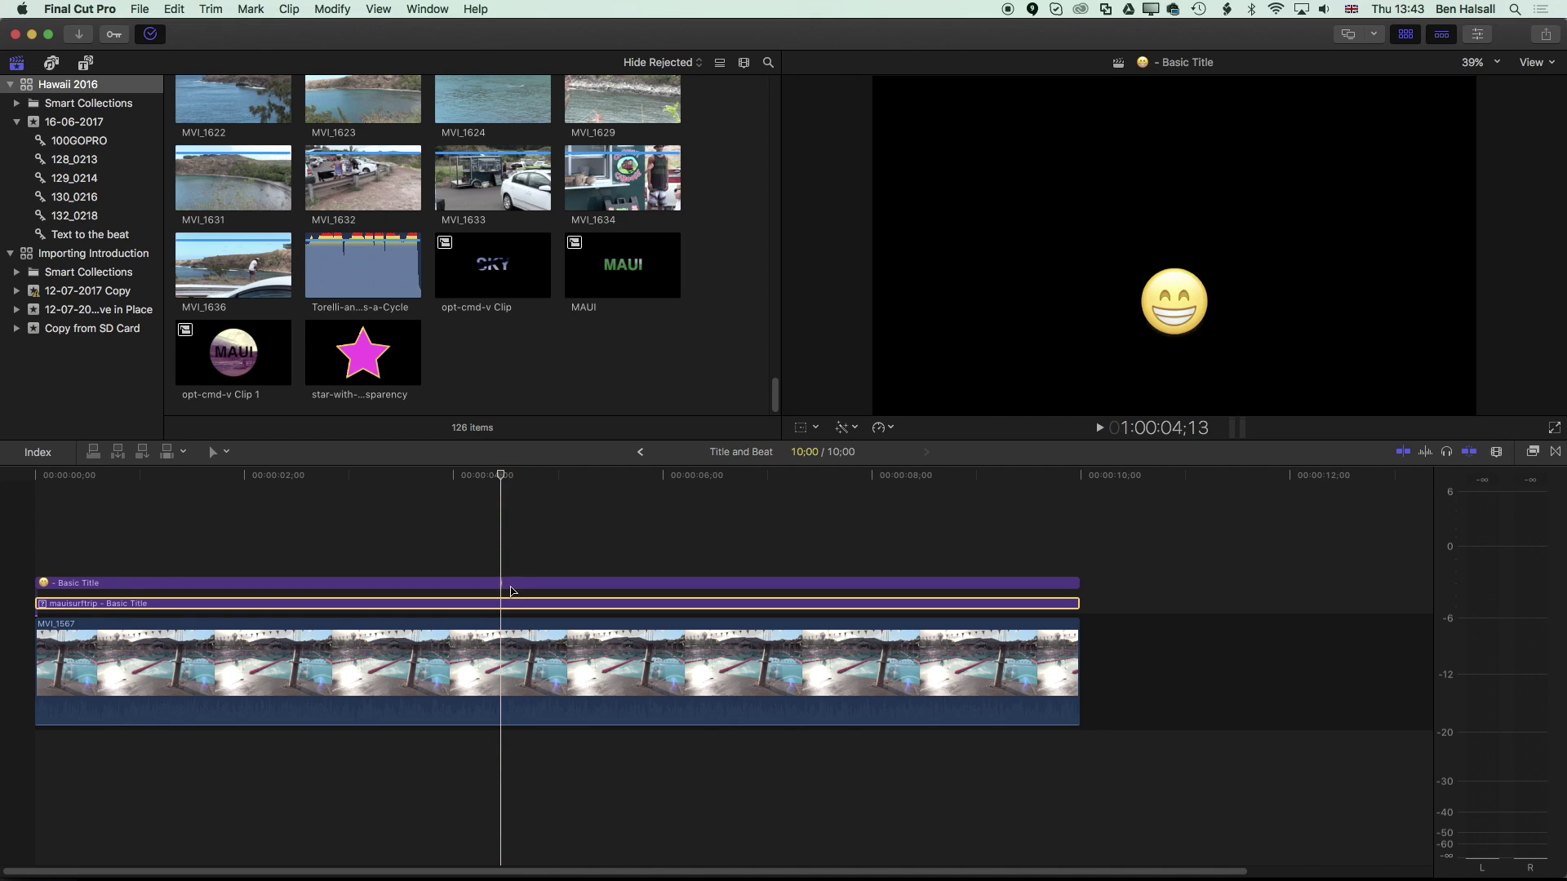
pyautogui.click(512, 583)
pyautogui.click(521, 606)
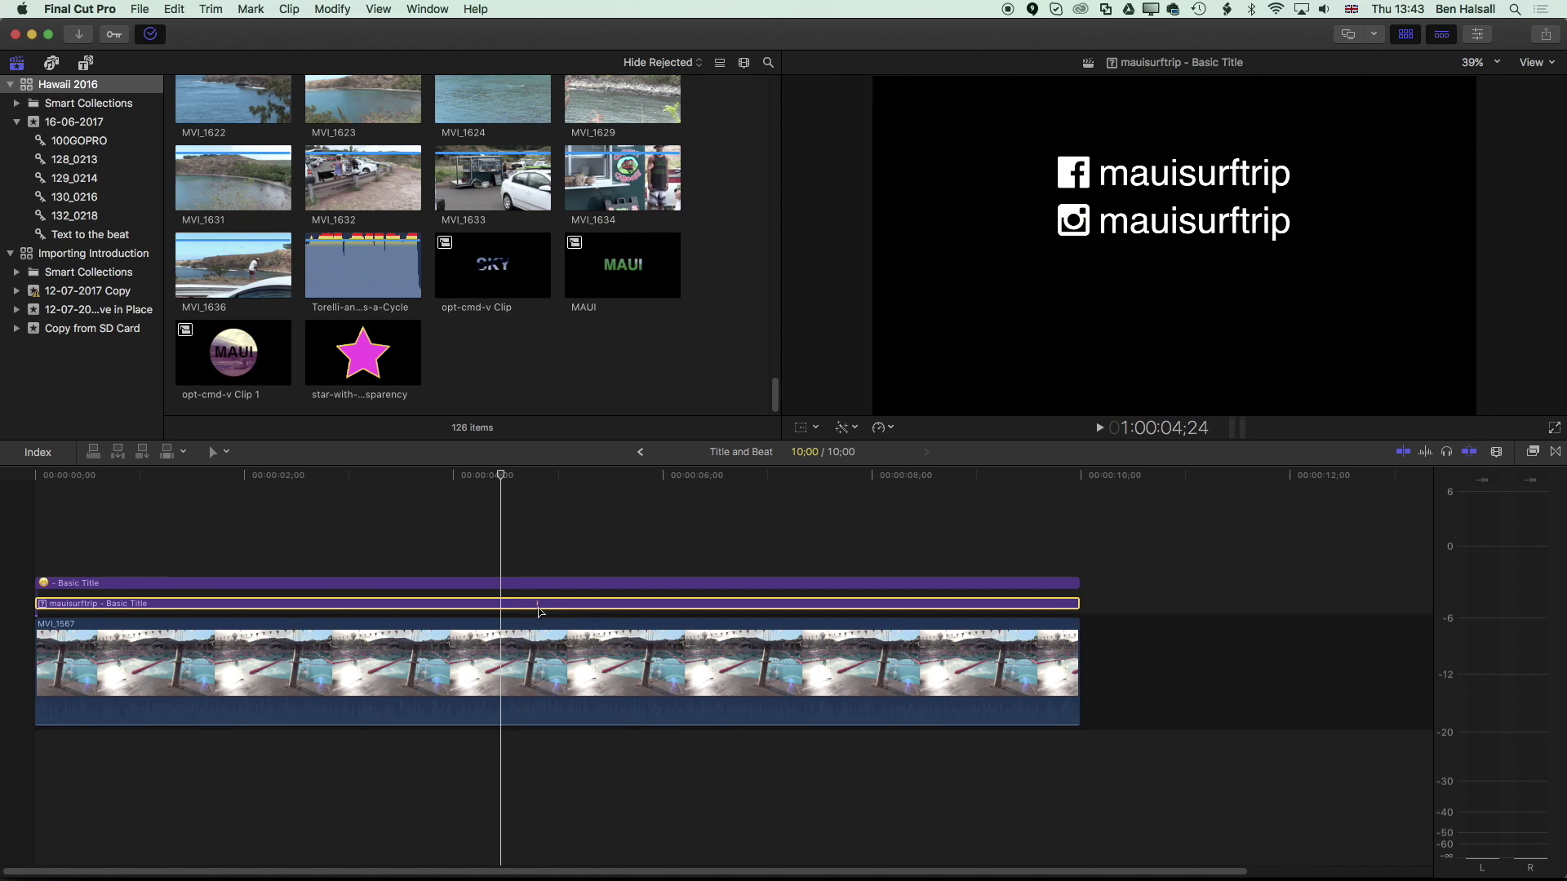
pyautogui.press('Delete')
pyautogui.click(529, 602)
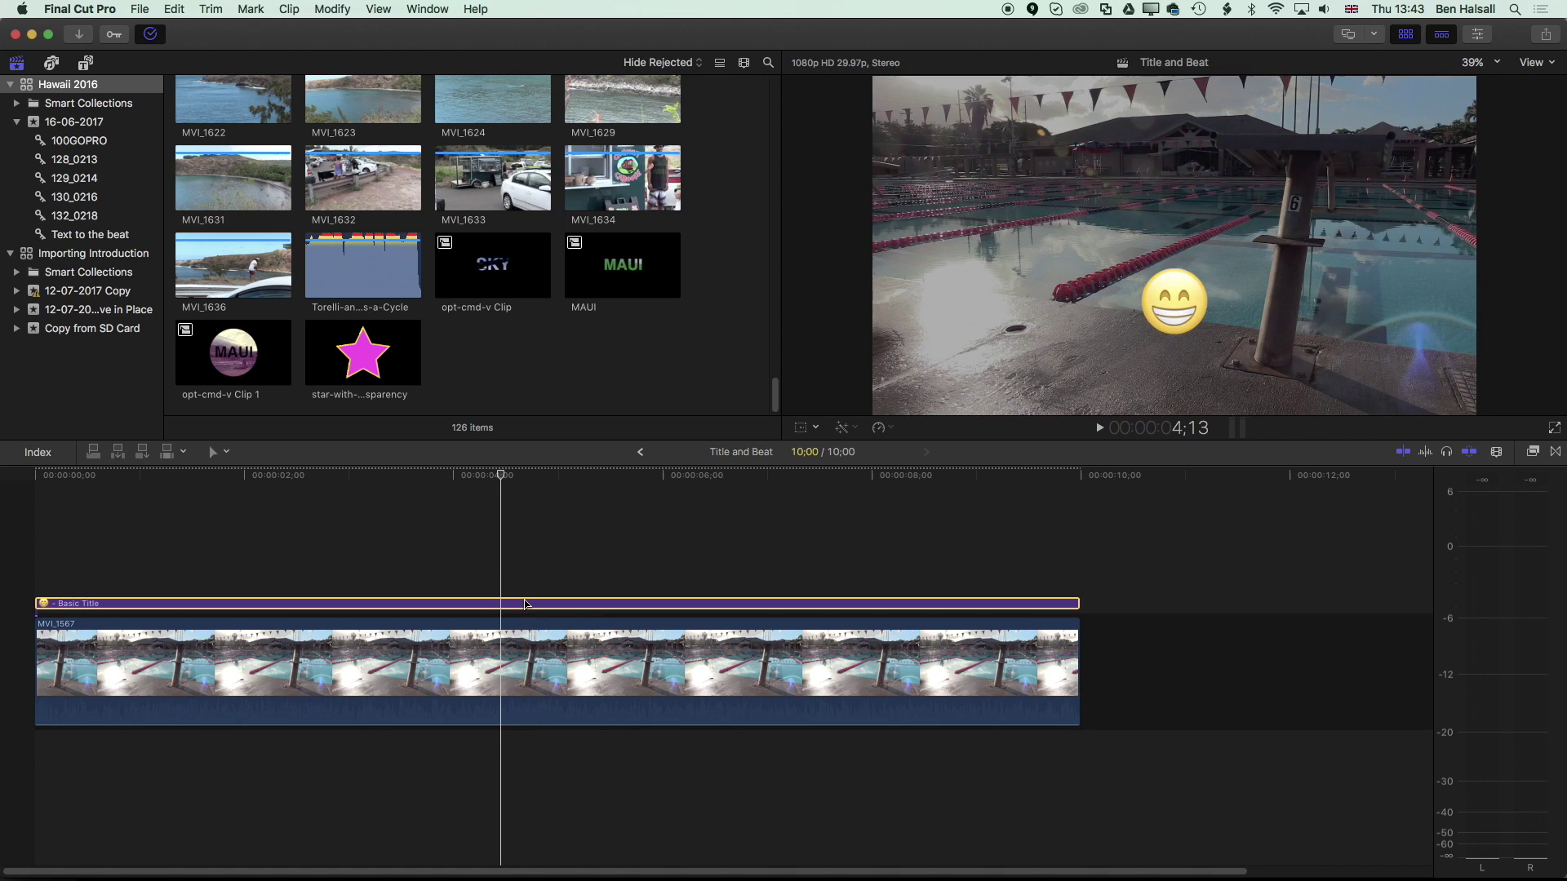
pyautogui.press('Delete')
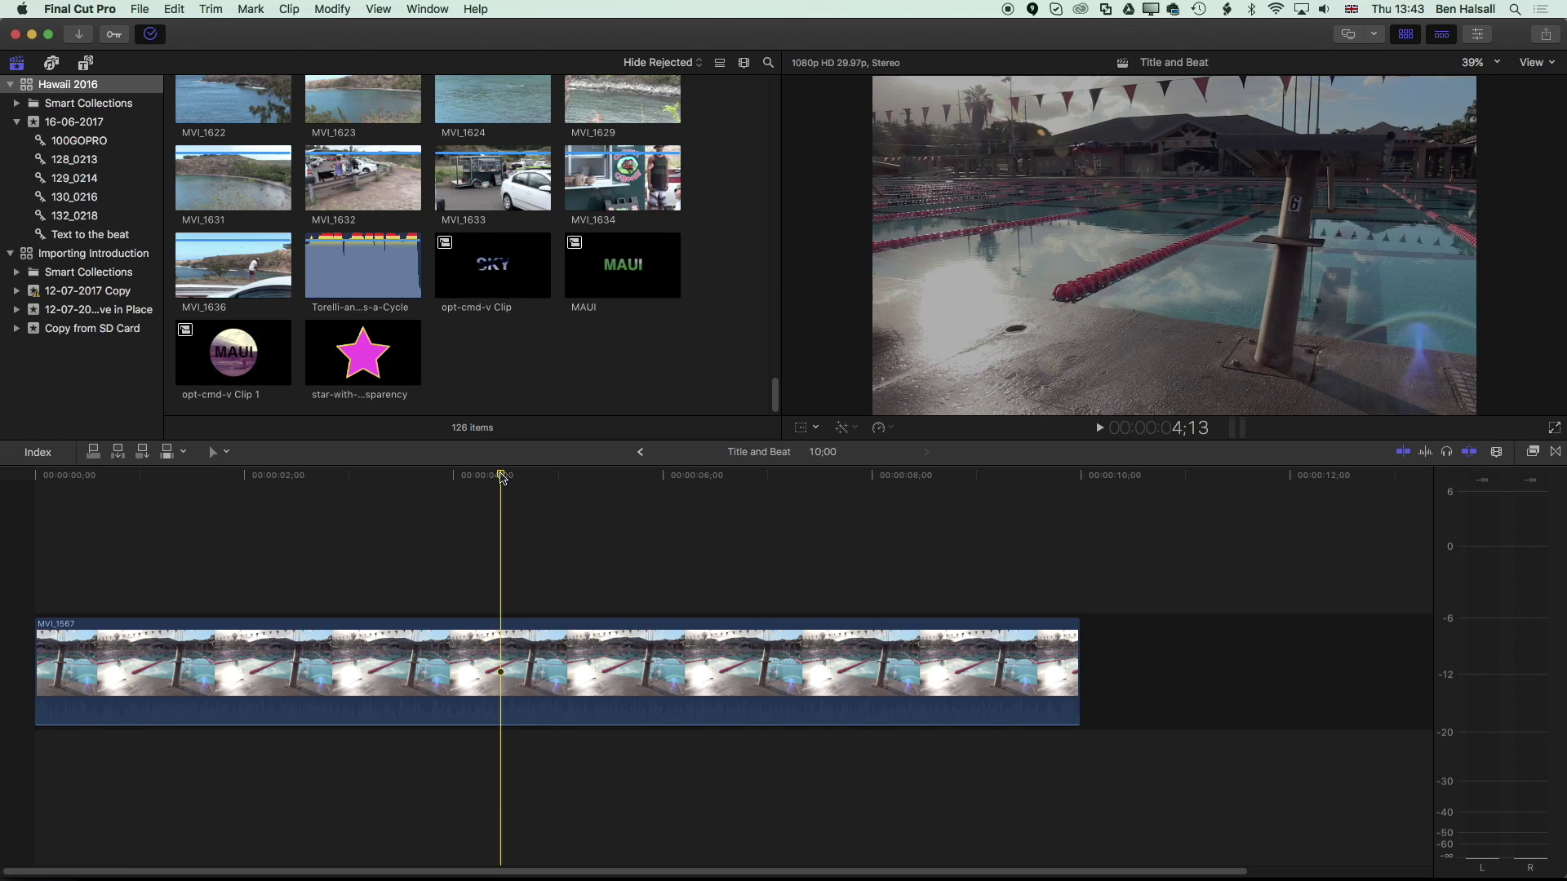
pyautogui.moveTo(501, 478); pyautogui.dragTo(35, 478)
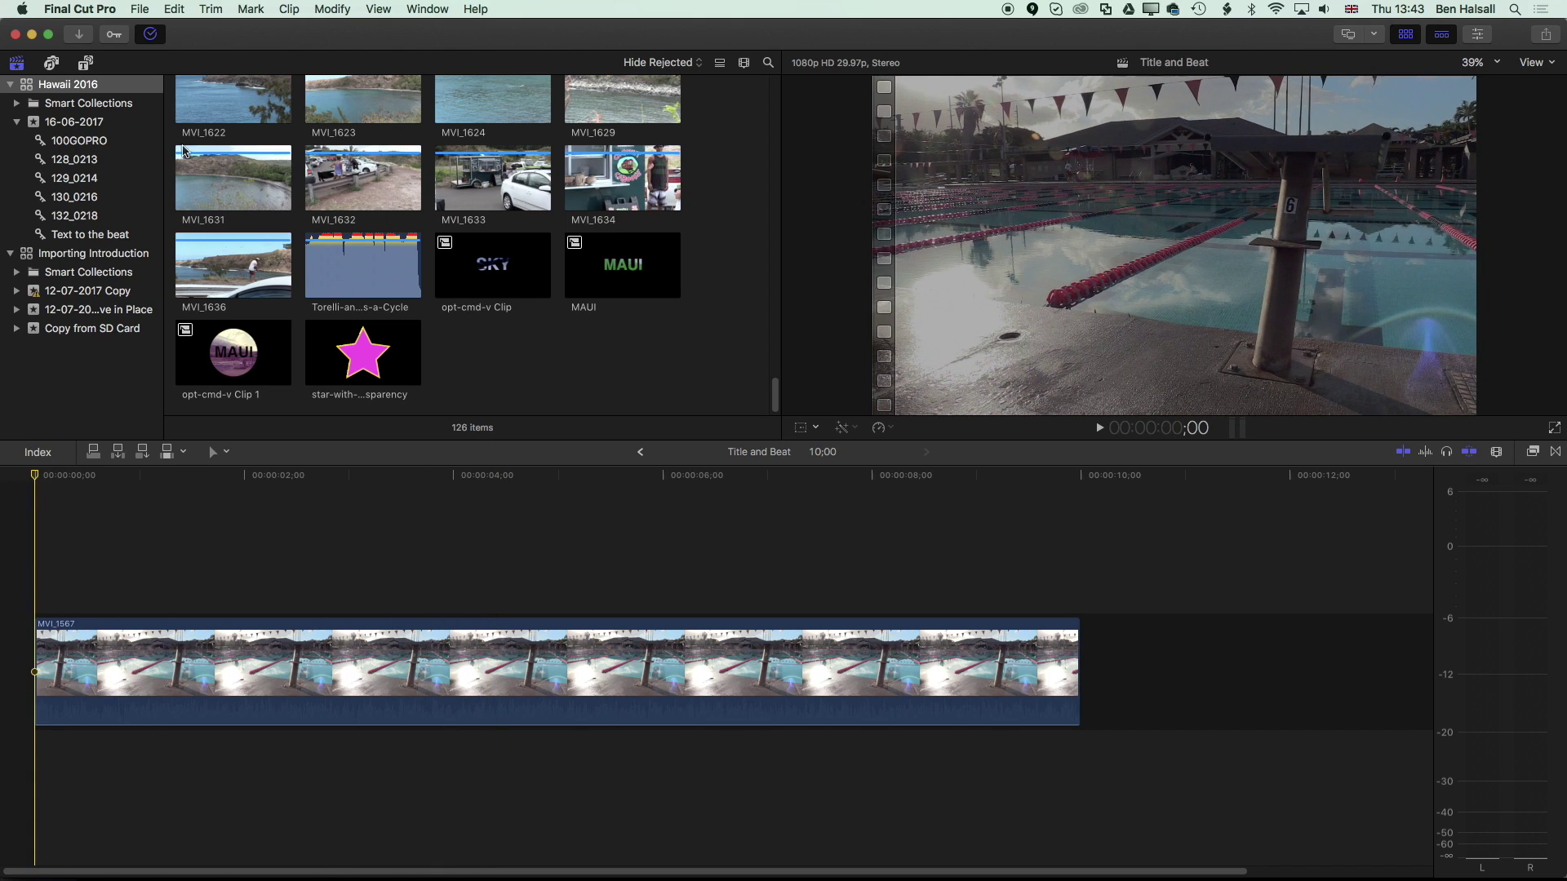
# - Search titles for 'bas' and drag Basic Title above MVI_1567 across its full length
pyautogui.click(86, 65)
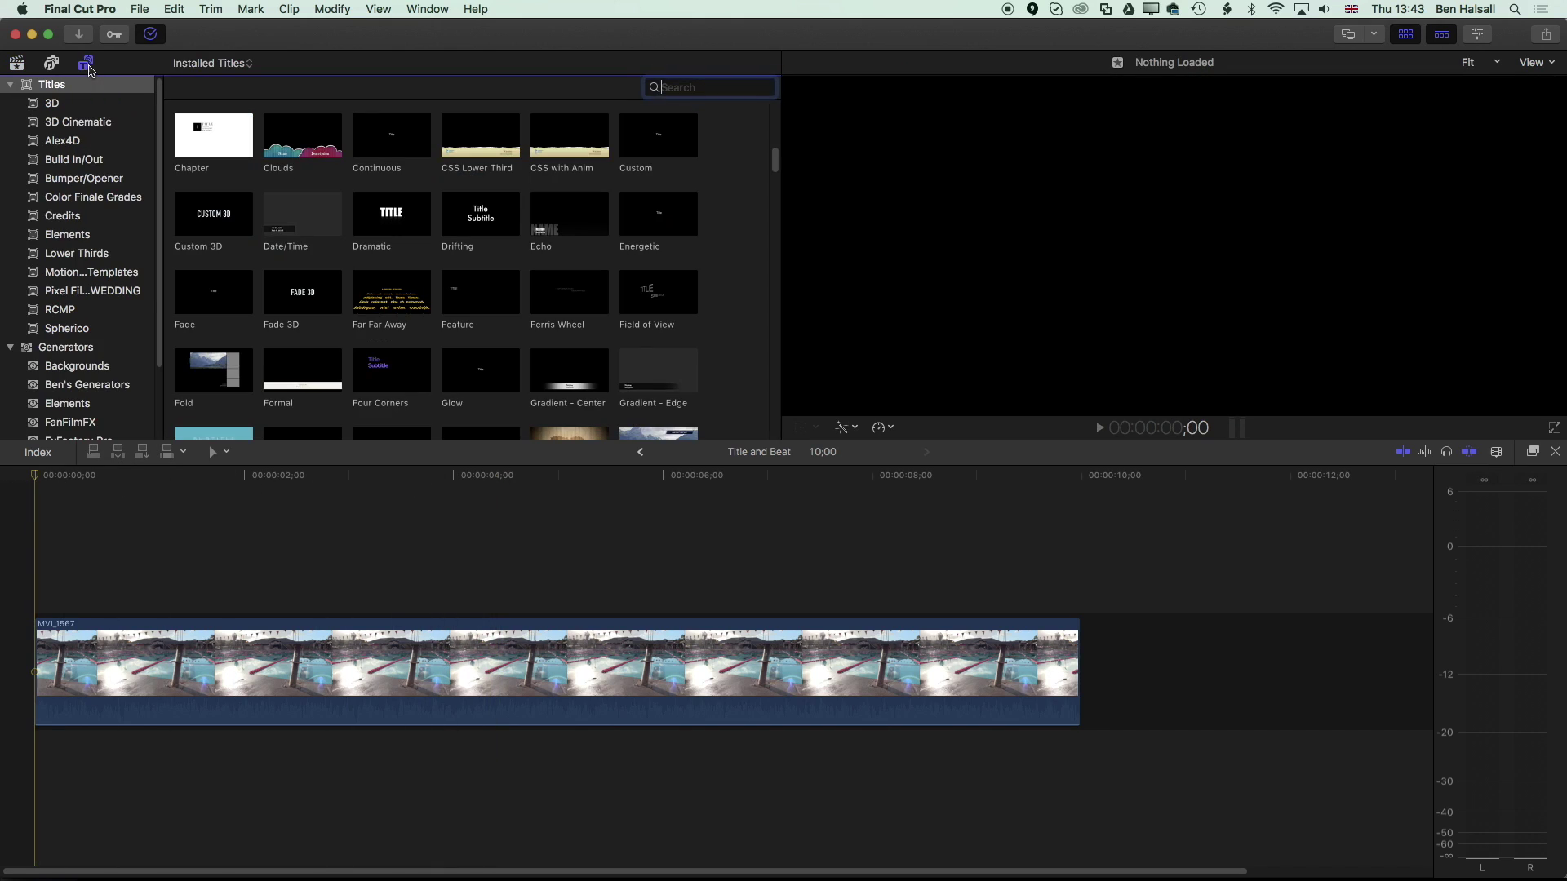
pyautogui.scroll(5, 777, 123)
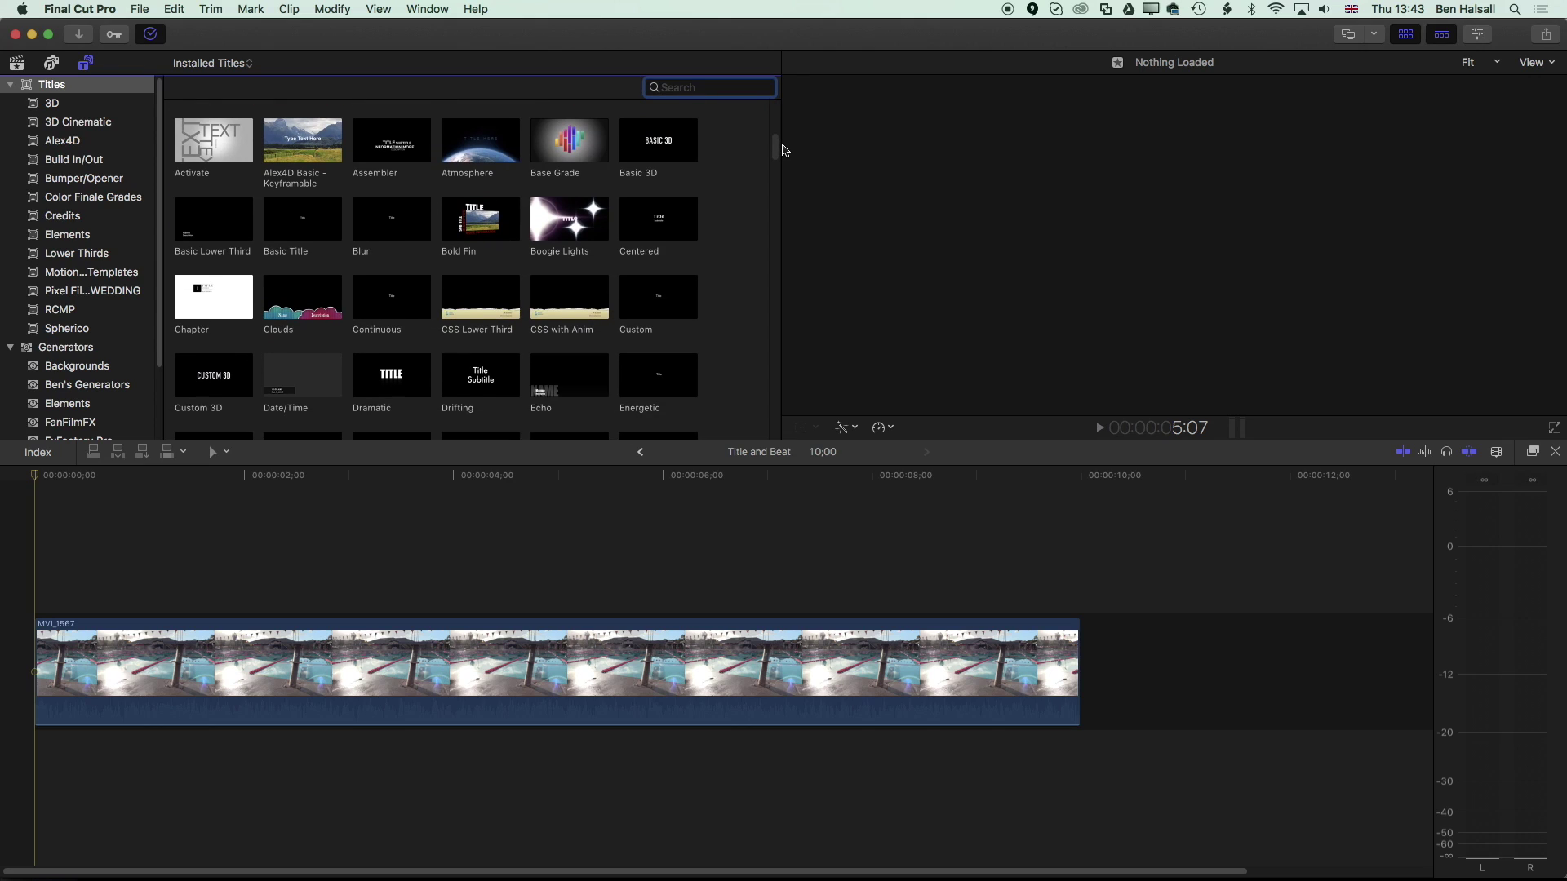
pyautogui.click(298, 222)
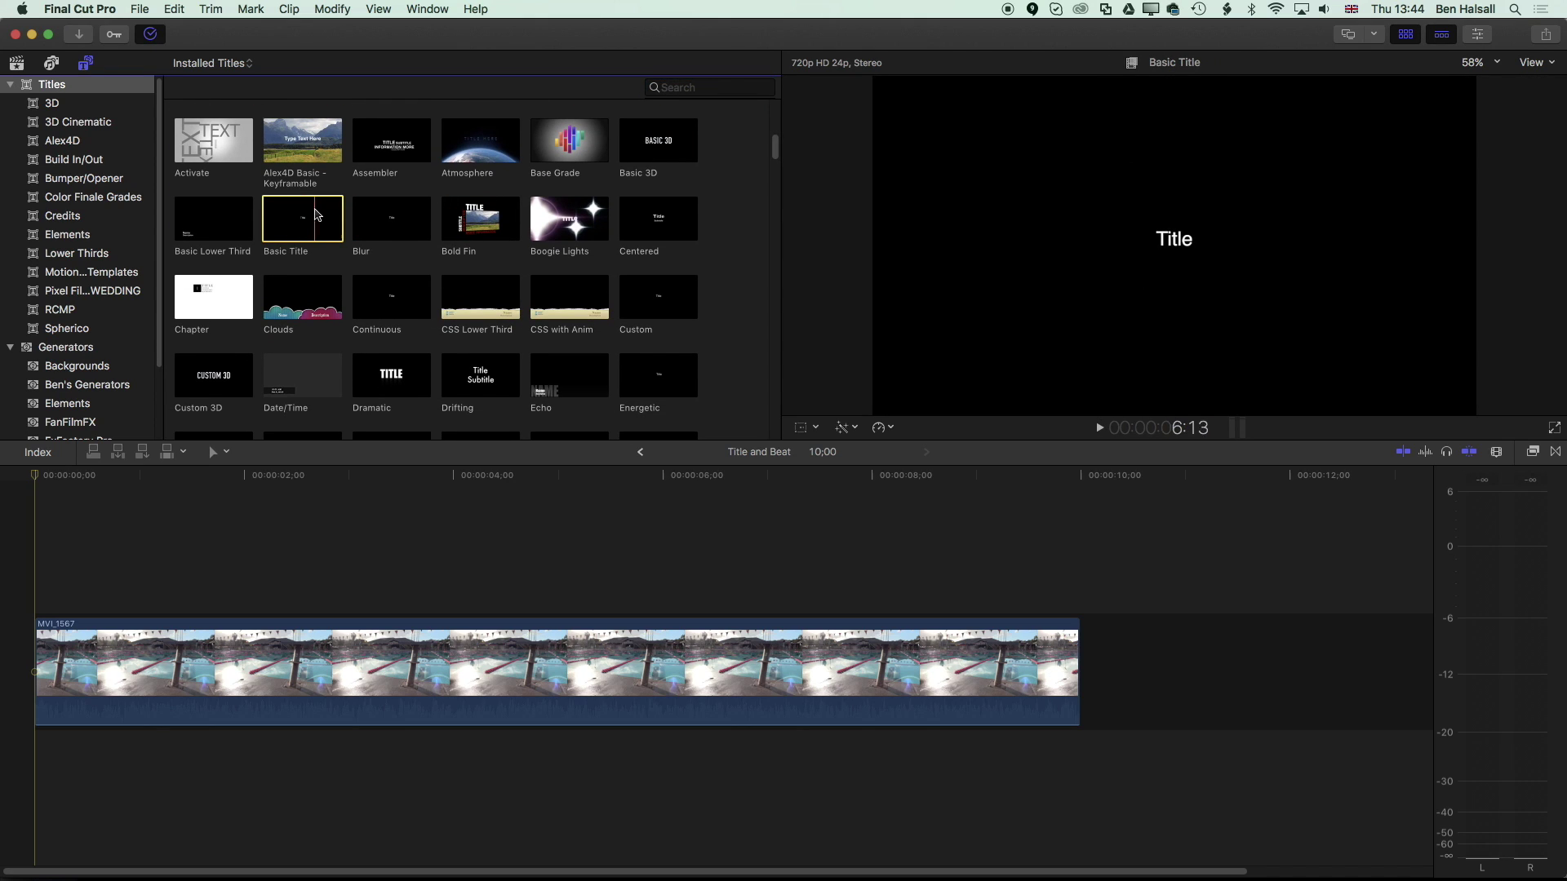
pyautogui.click(717, 87)
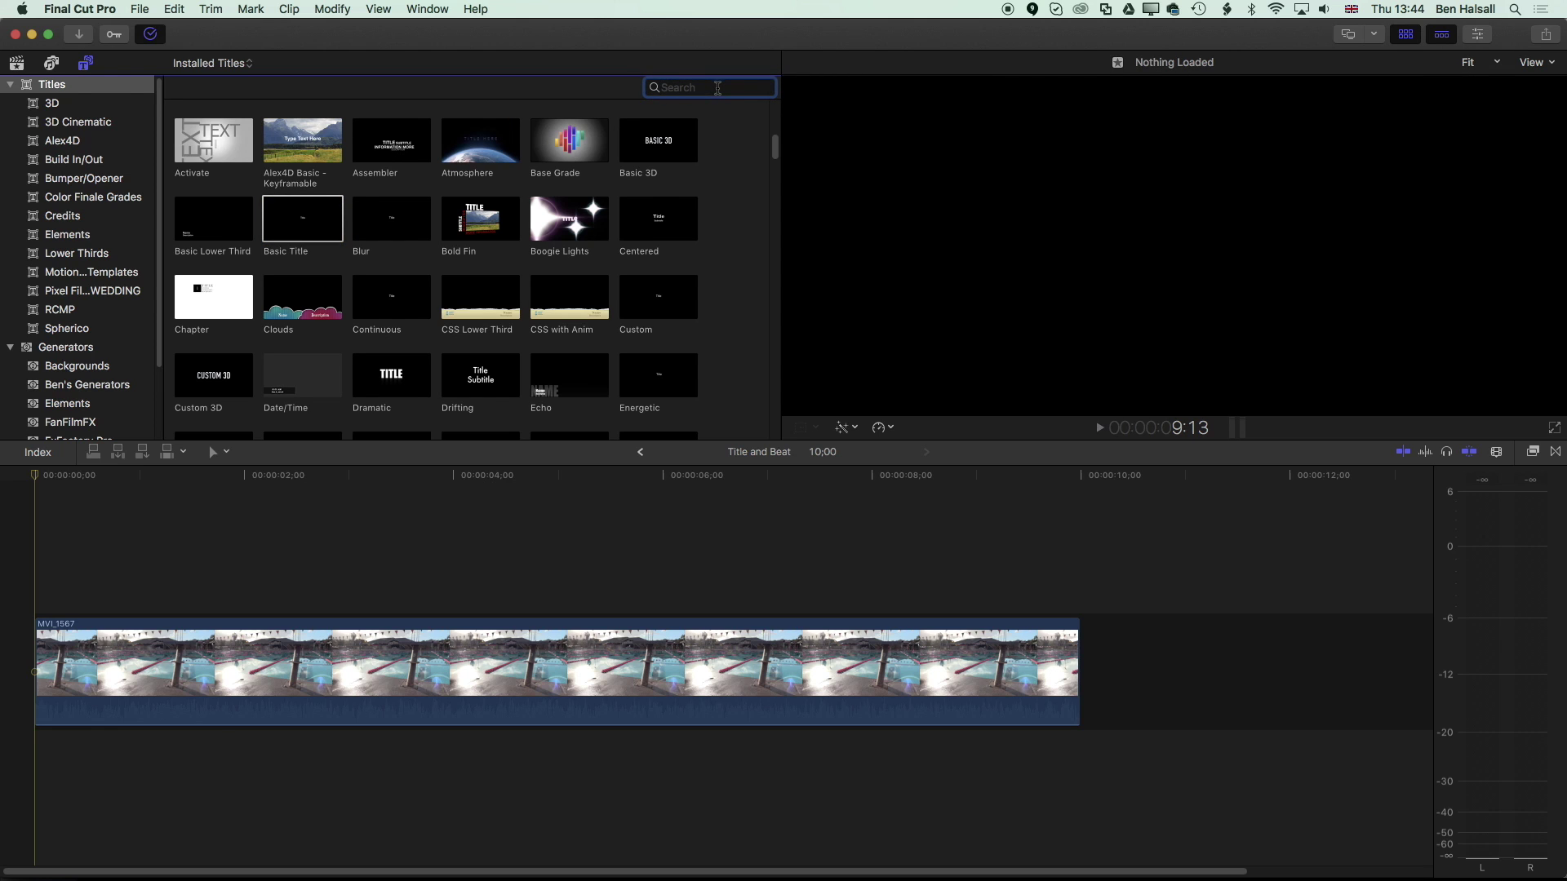
pyautogui.write('bas')
pyautogui.moveTo(575, 145); pyautogui.dragTo(17, 588)
pyautogui.click(128, 587)
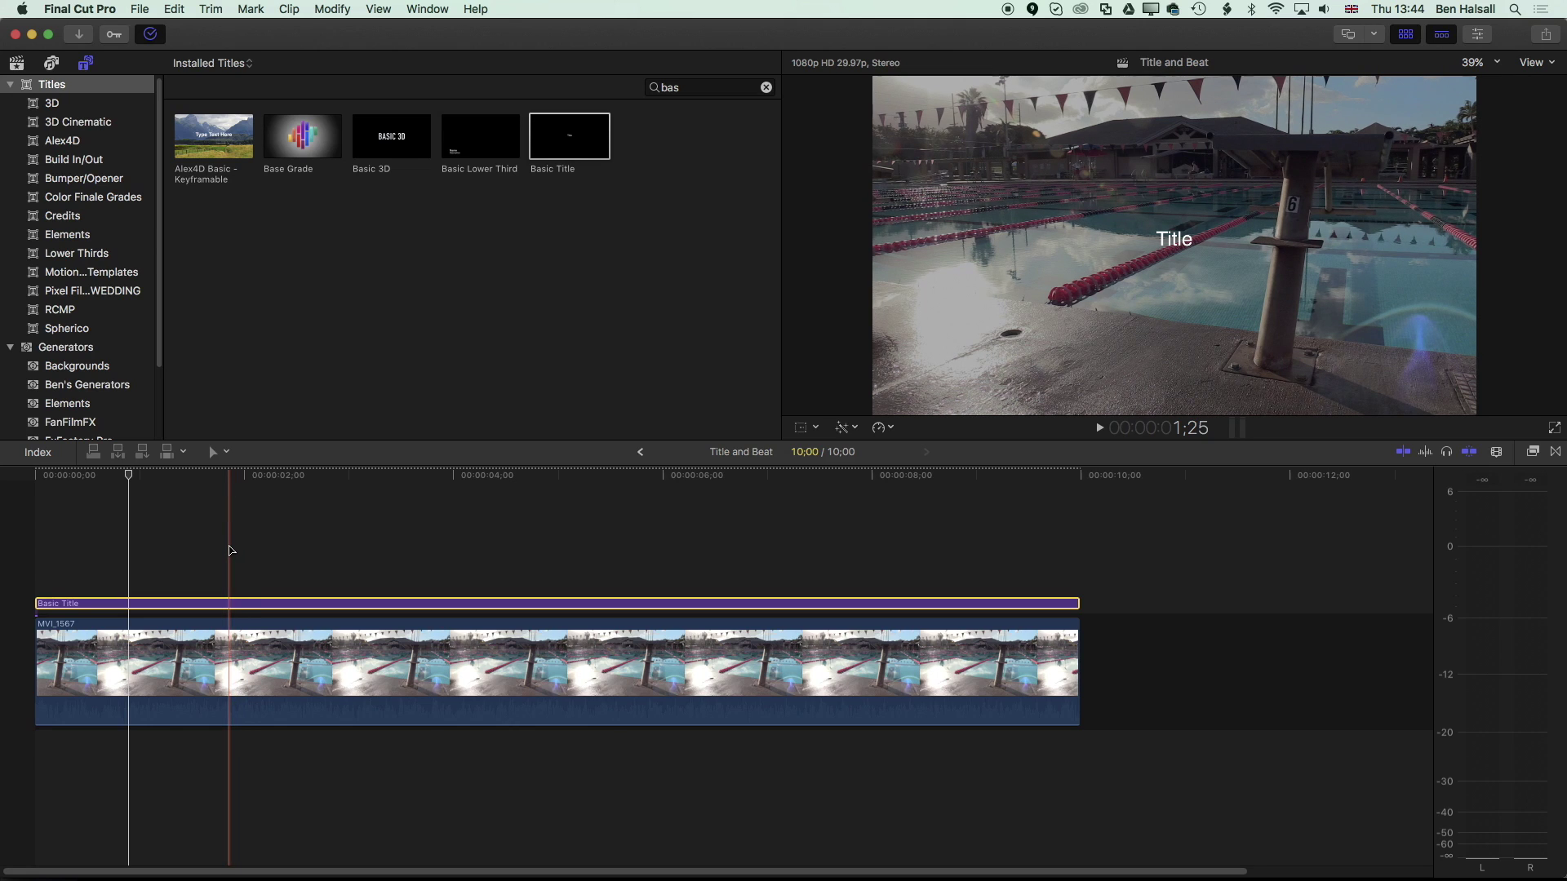
# - Show the Inspector via Window > Show in Workspace, then switch to Chrome's Font Awesome page
pyautogui.click(428, 9)
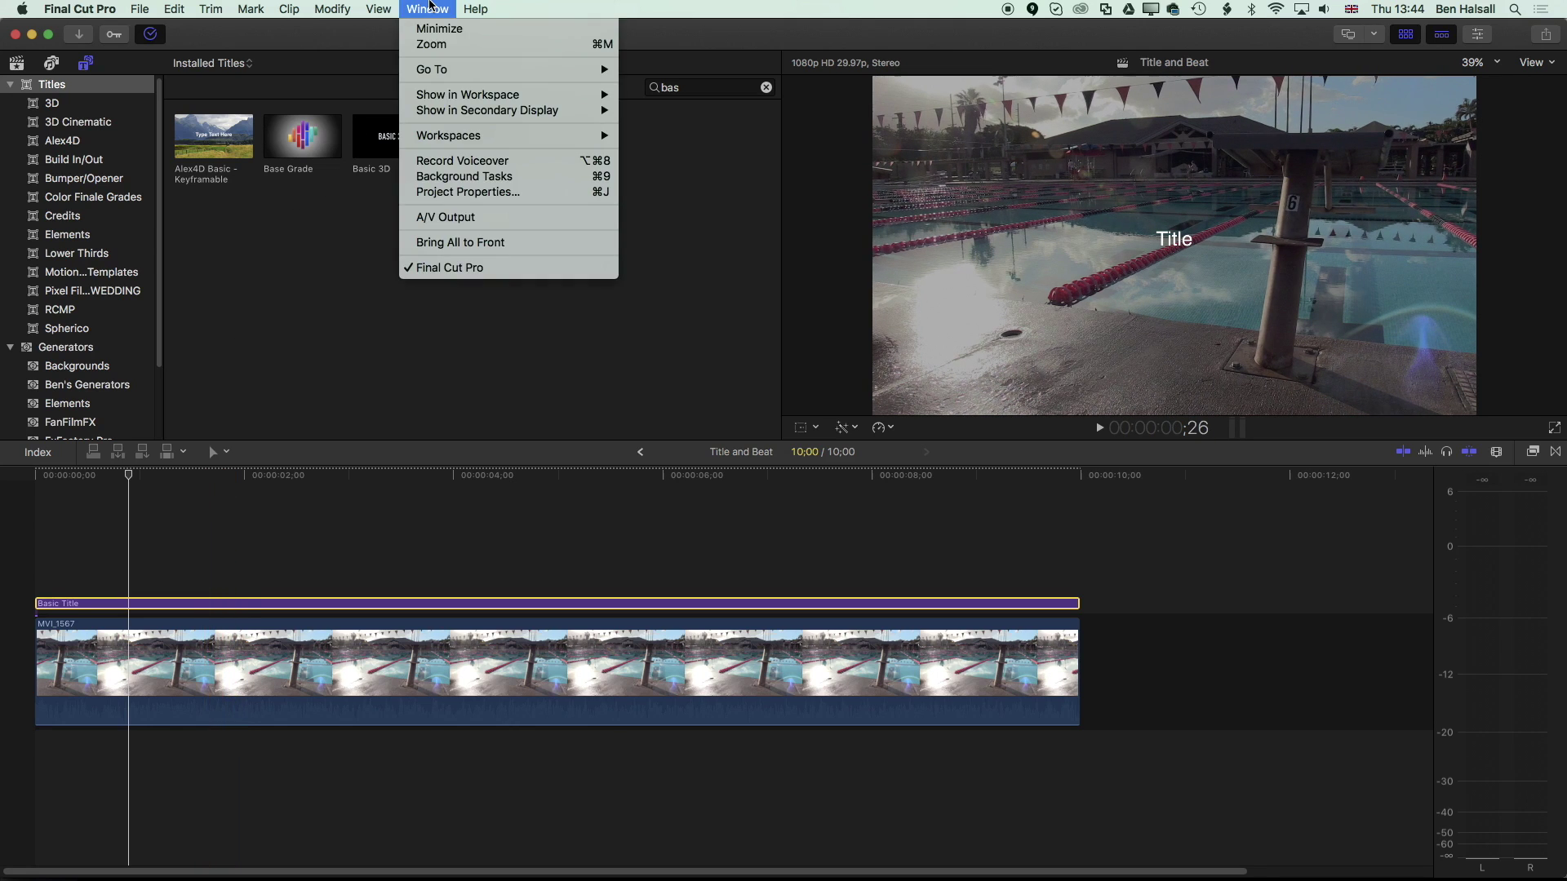
pyautogui.moveTo(454, 95)
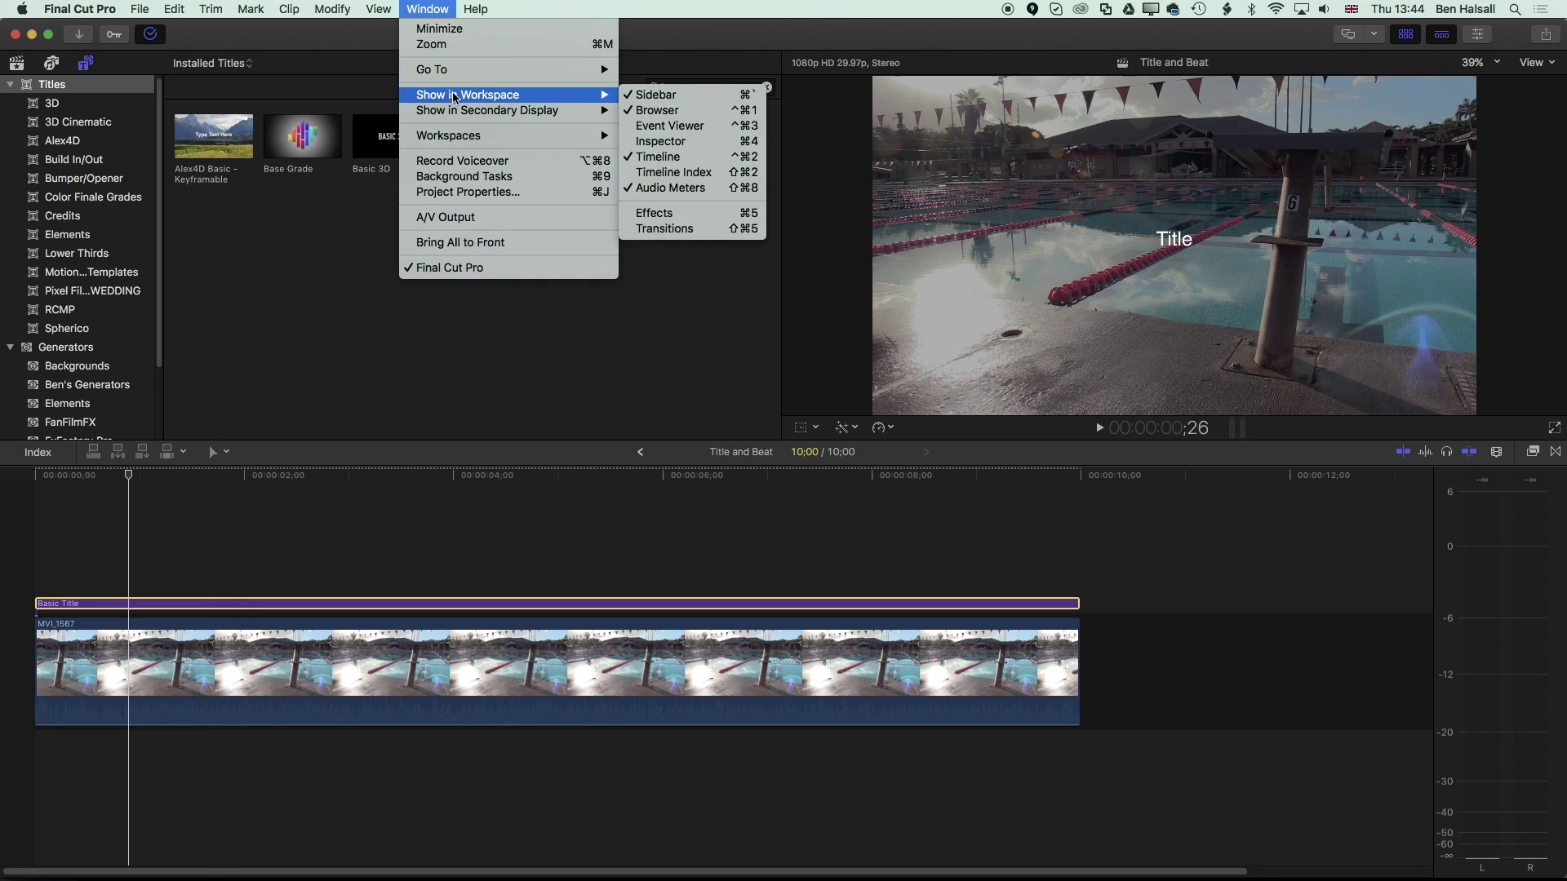
pyautogui.click(651, 137)
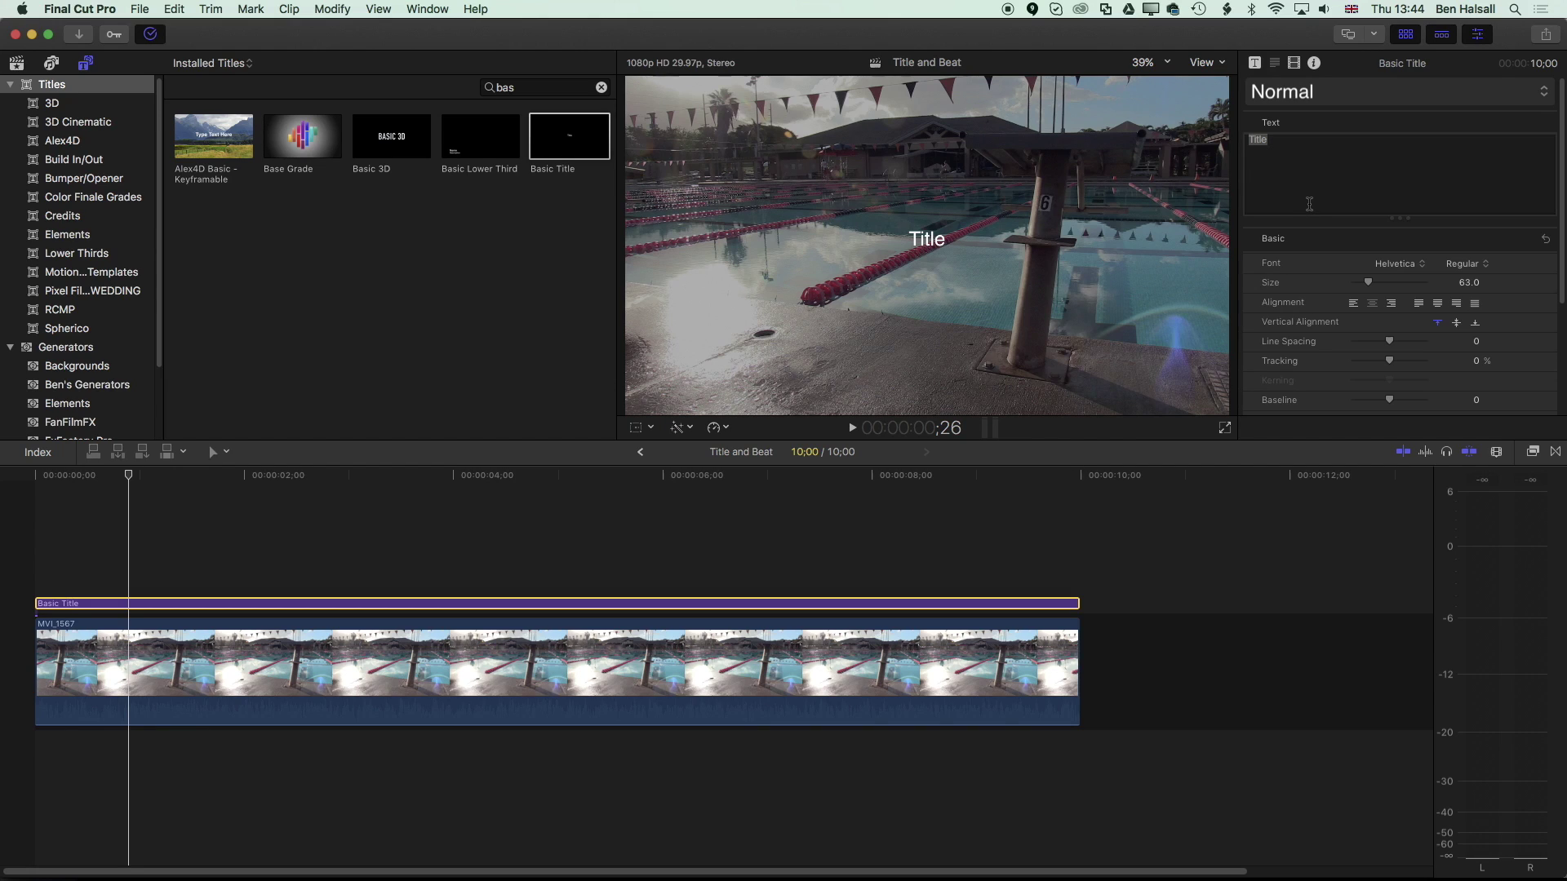
pyautogui.press('super+Tab')
pyautogui.press('super+Tab')
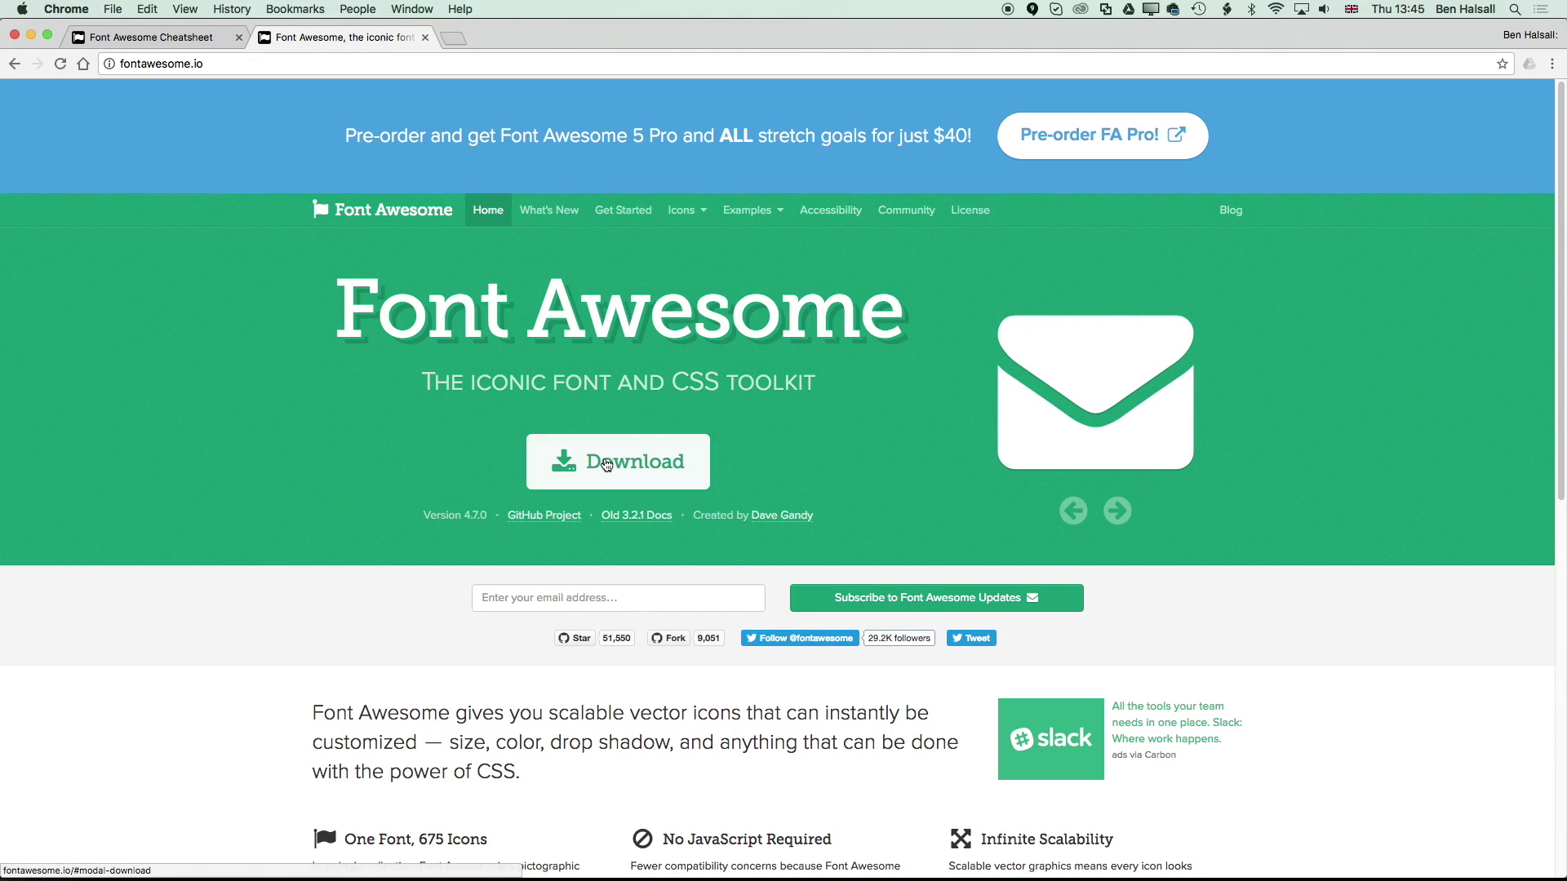
# - Download the free Font Awesome 4.7.0 zip and show it in Finder's Downloads folder
pyautogui.click(610, 468)
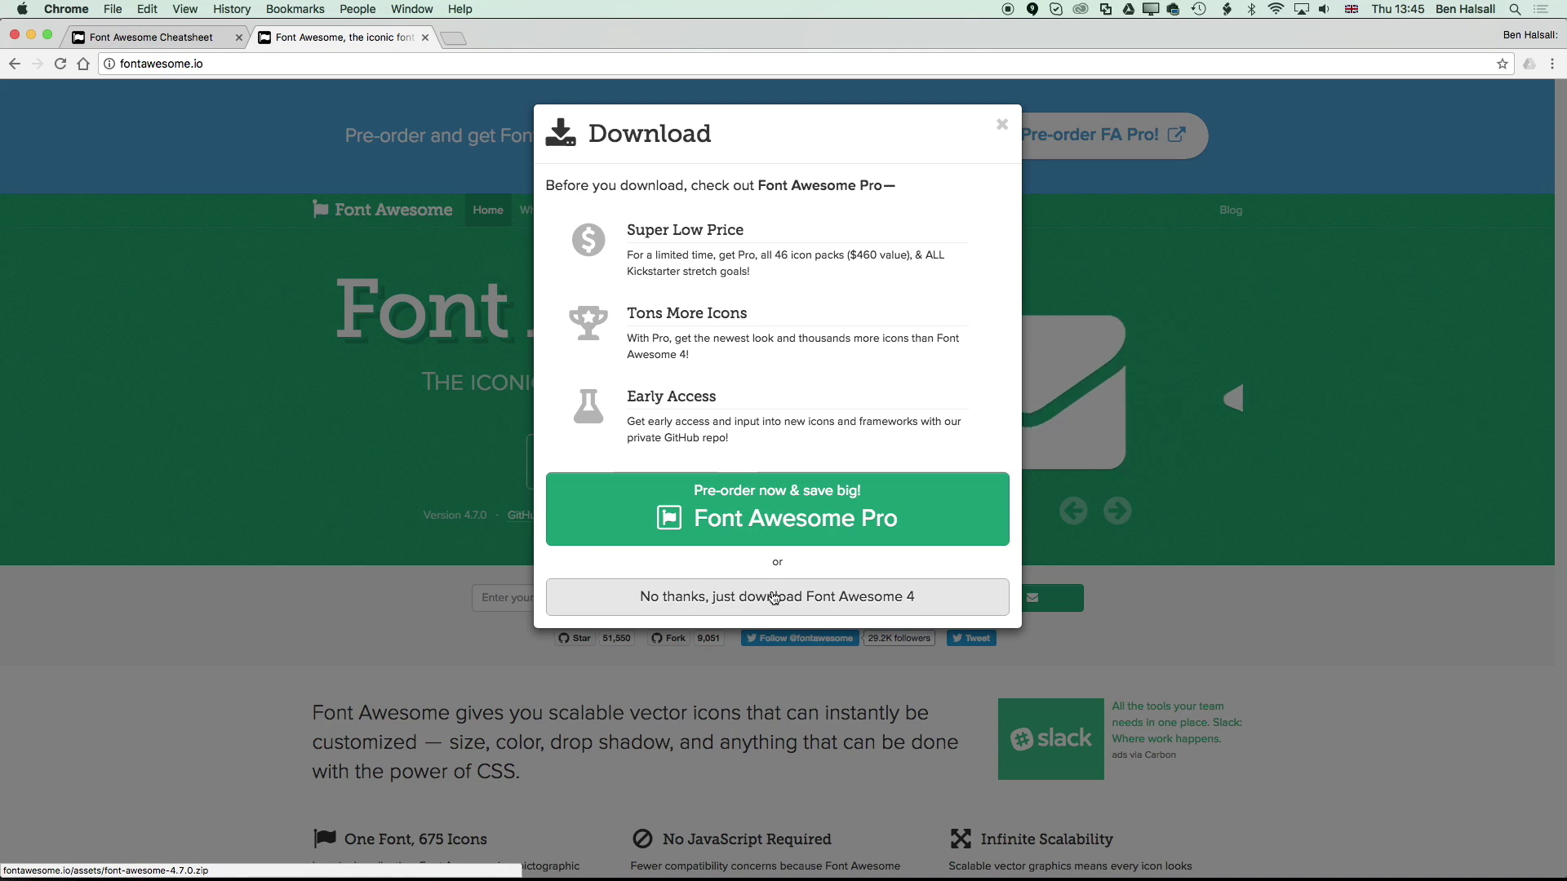
pyautogui.click(769, 608)
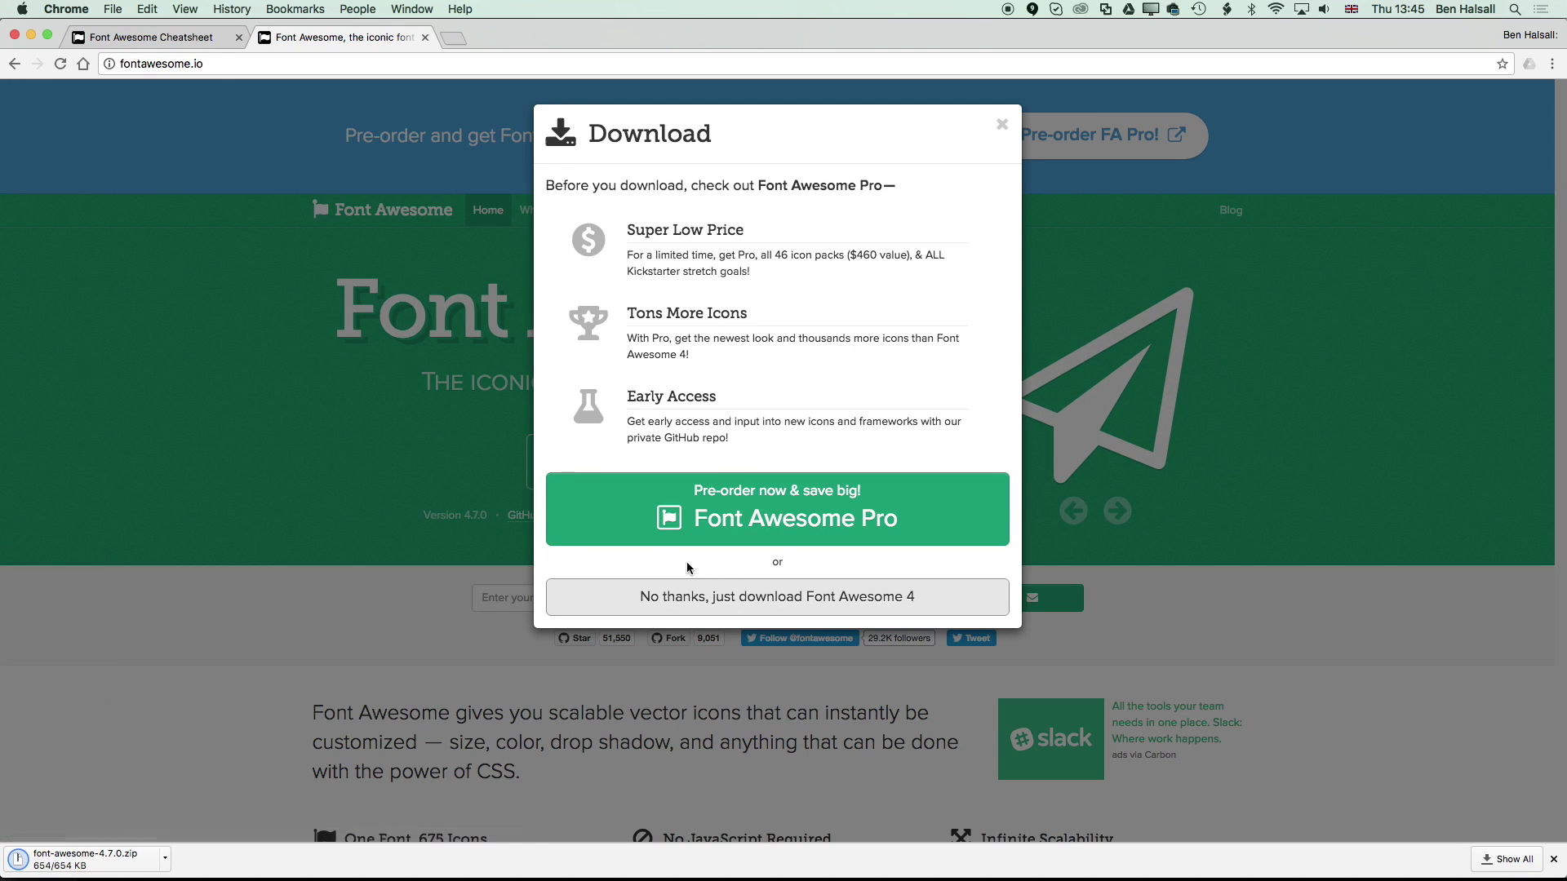
pyautogui.click(165, 859)
pyautogui.click(222, 836)
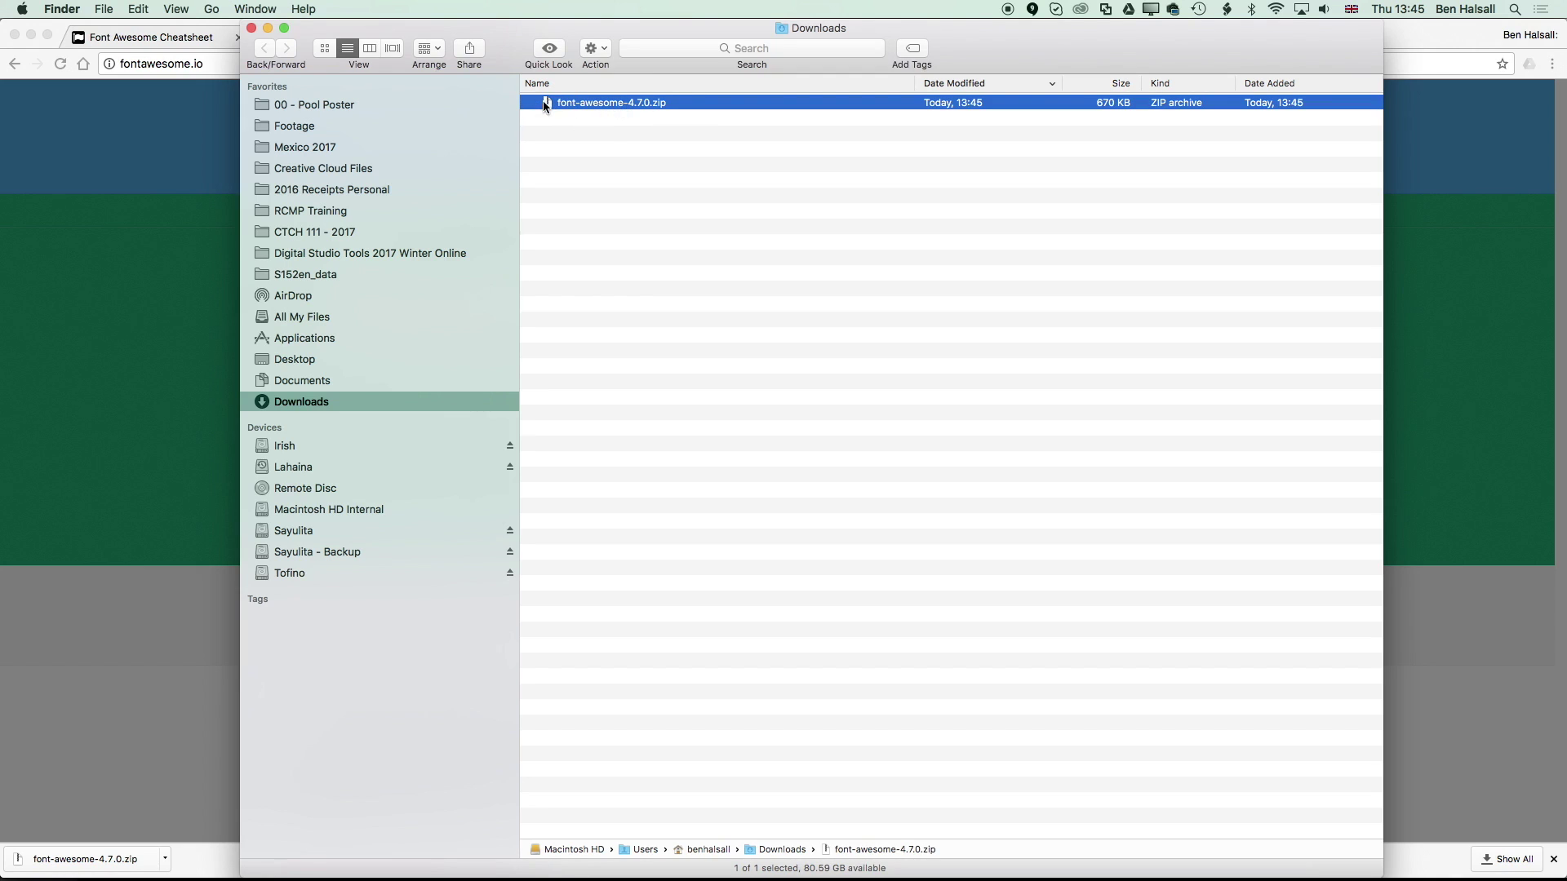
# - Move the Font Awesome zip to the Desktop and extract it
pyautogui.moveTo(548, 102); pyautogui.dragTo(302, 361)
pyautogui.click(301, 362)
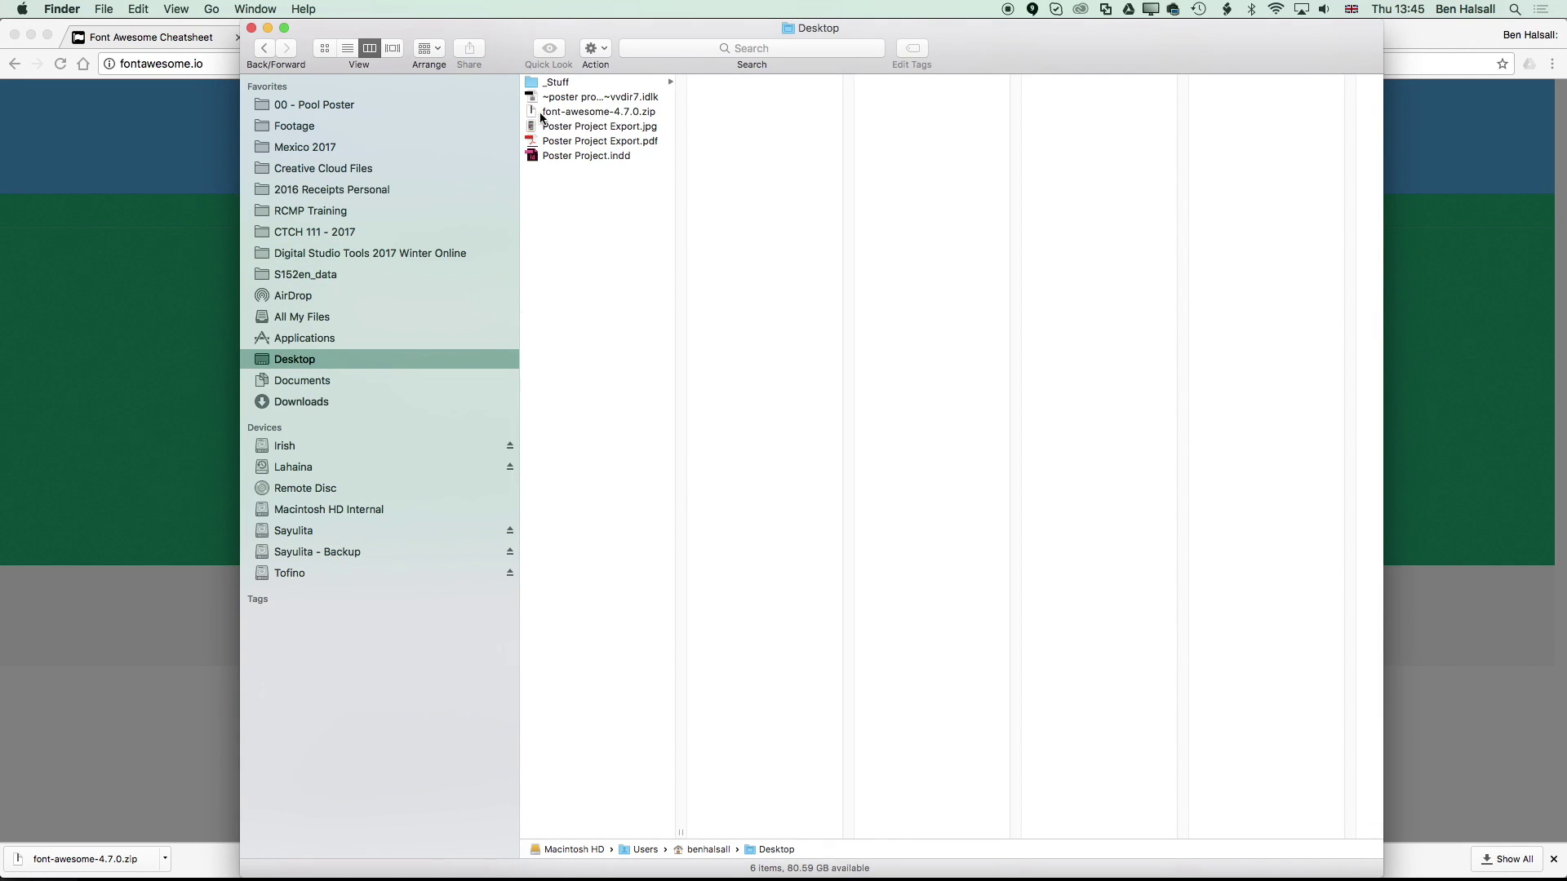
pyautogui.doubleClick(542, 115)
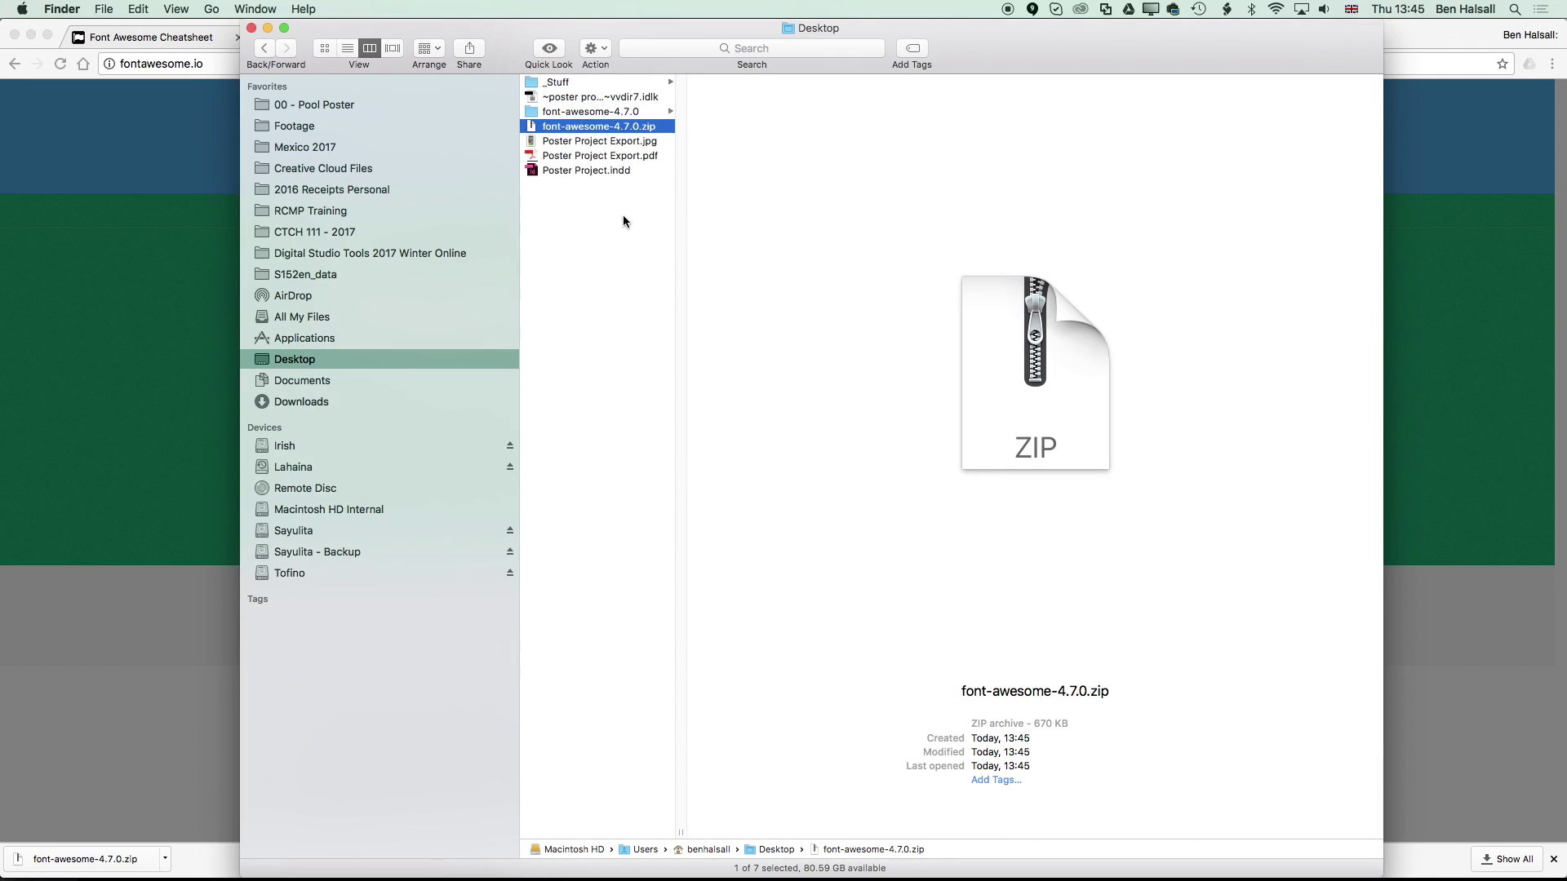
# - Open fontawesome-webfont.ttf from font-awesome-4.7.0/fonts to preview it in Font Book
pyautogui.click(620, 112)
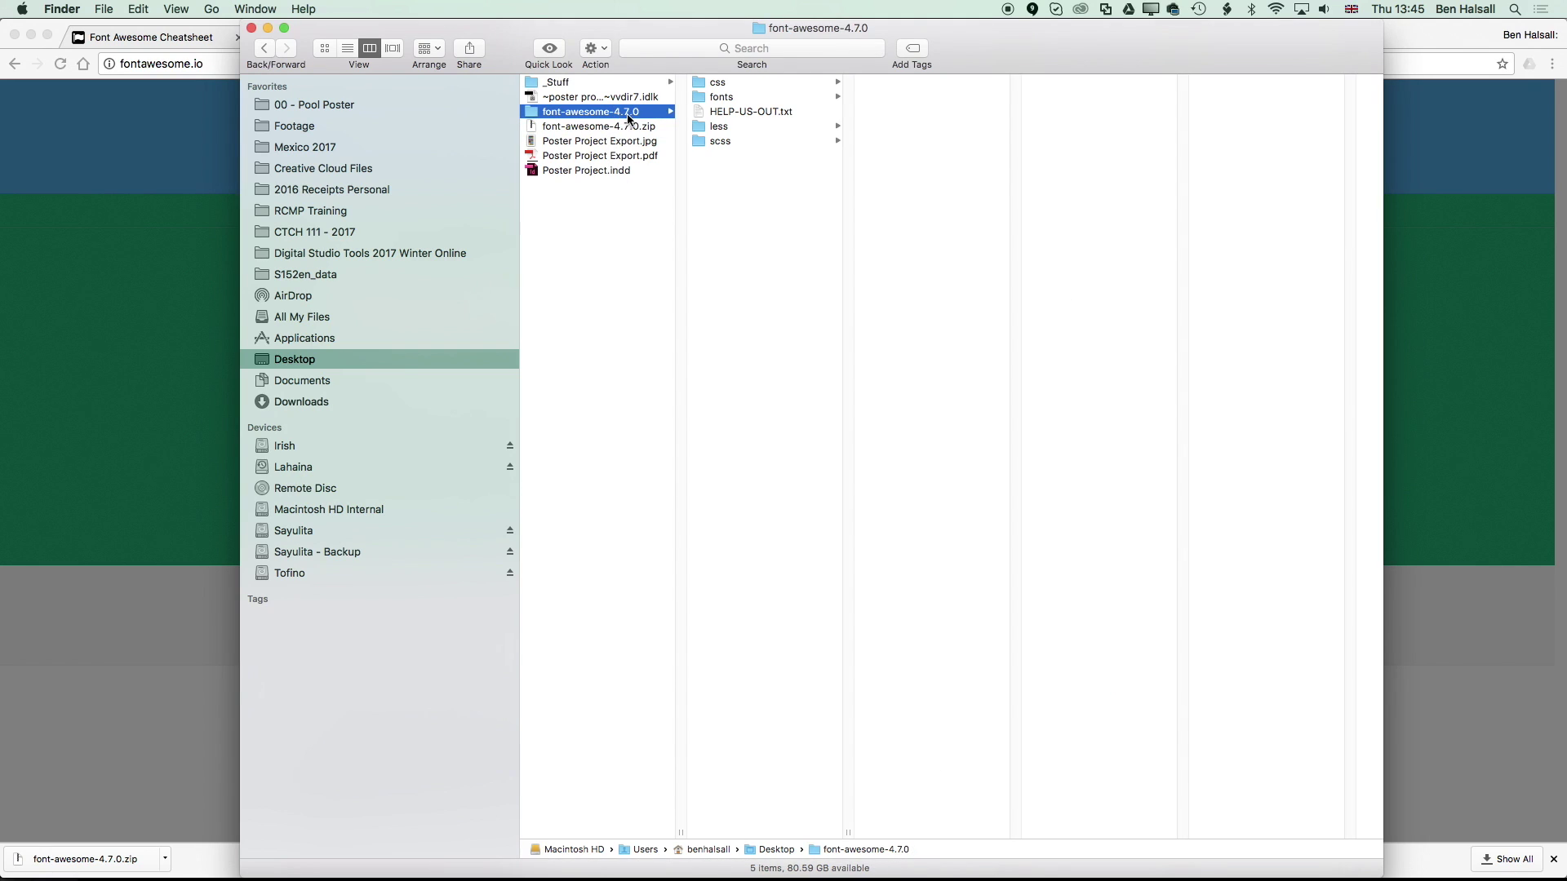
pyautogui.click(721, 100)
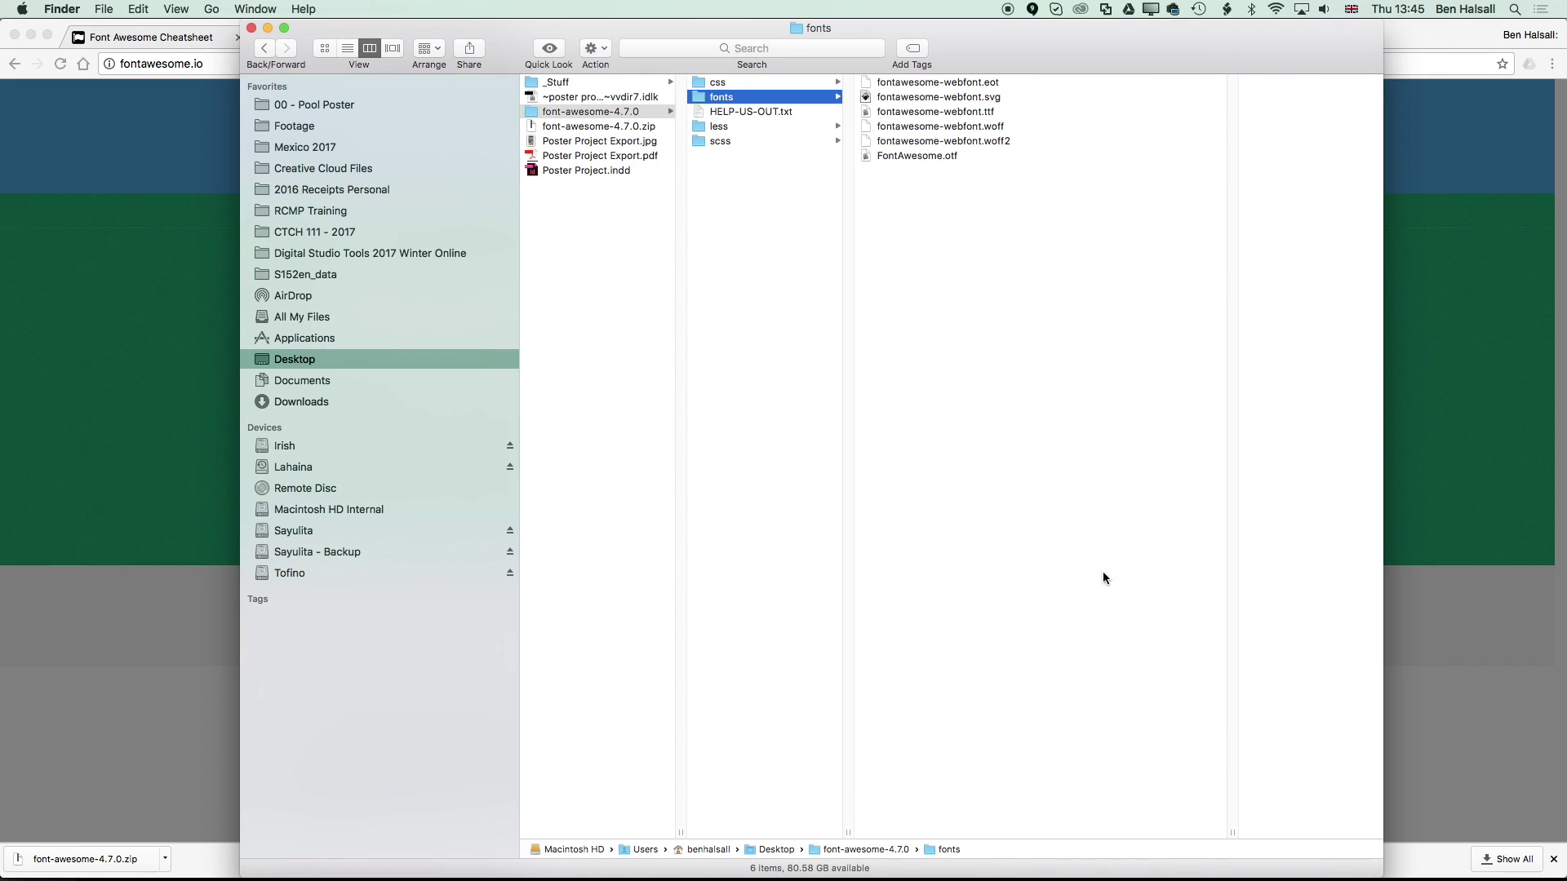
pyautogui.click(950, 113)
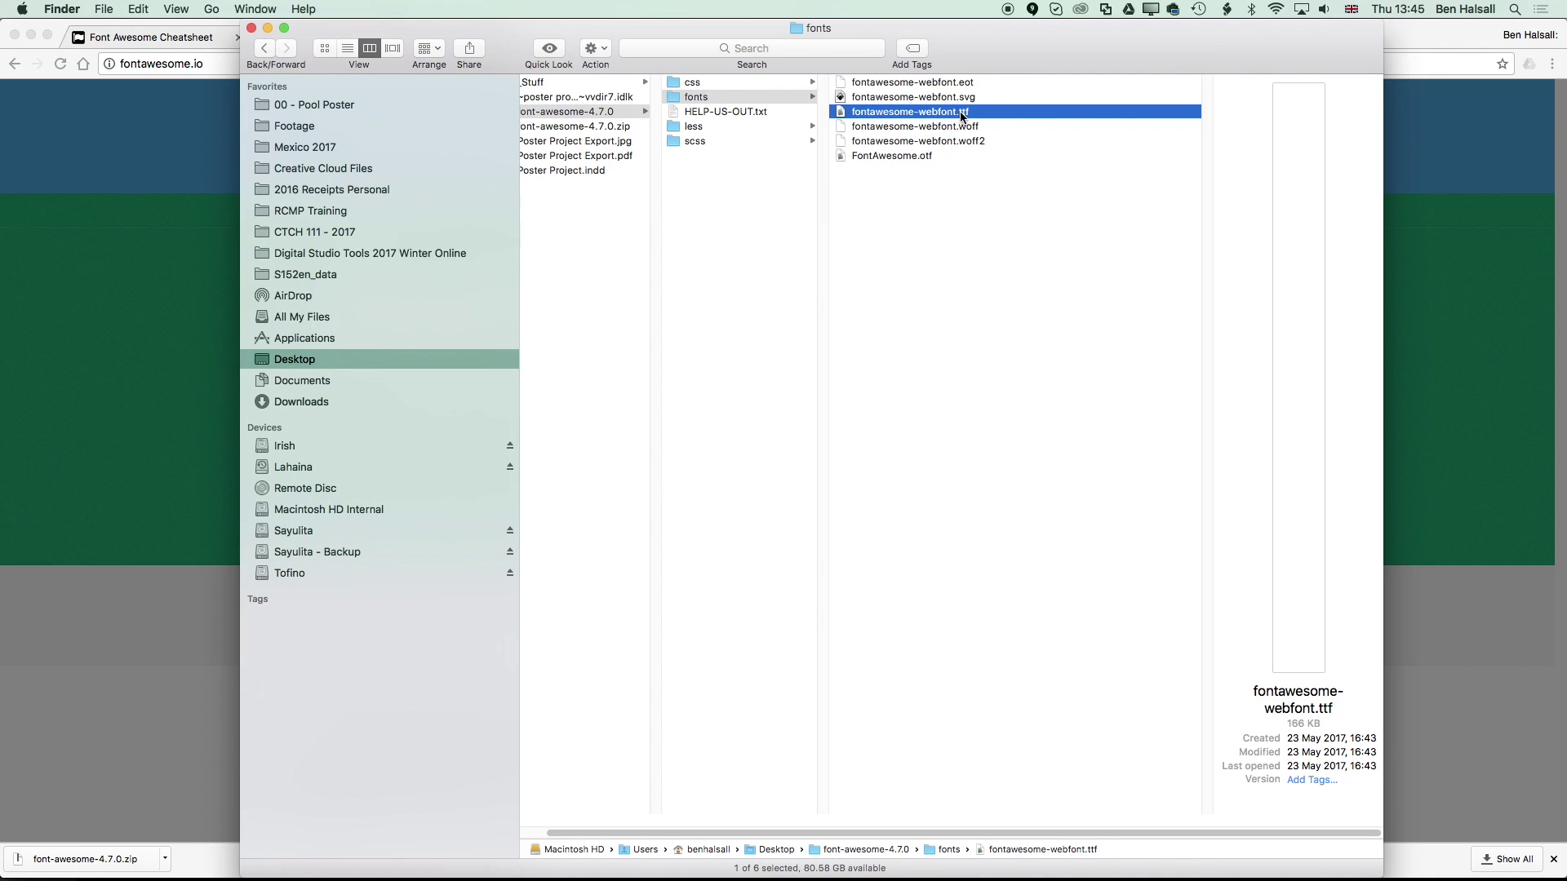
pyautogui.doubleClick(961, 114)
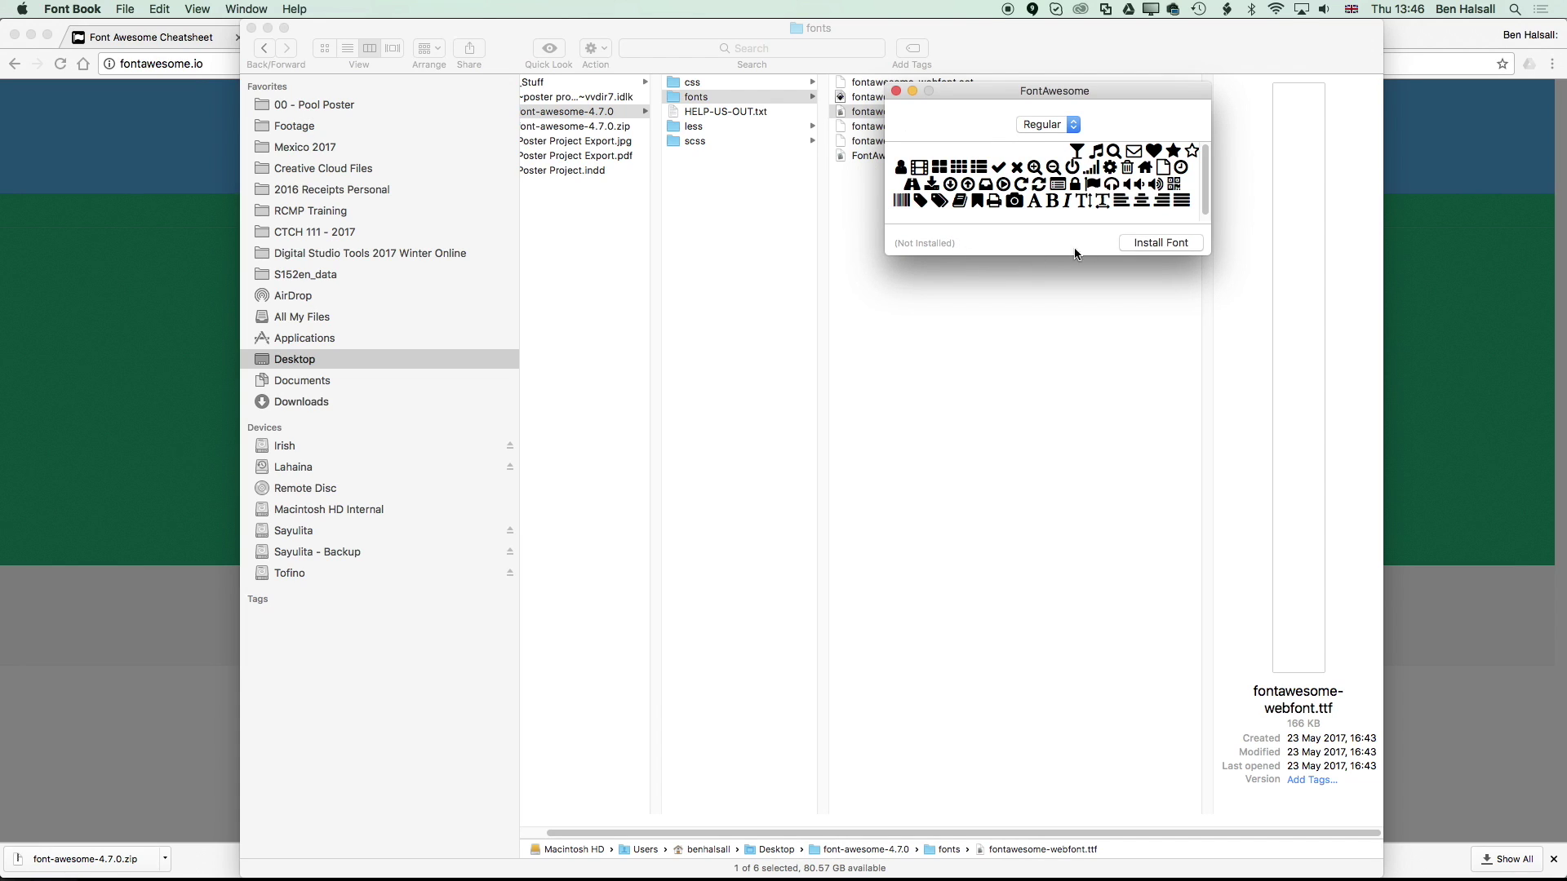
# - Install FontAwesome, dismiss the one-warning validation report, and close Font Book
pyautogui.click(1161, 243)
pyautogui.moveTo(963, 247); pyautogui.dragTo(963, 303)
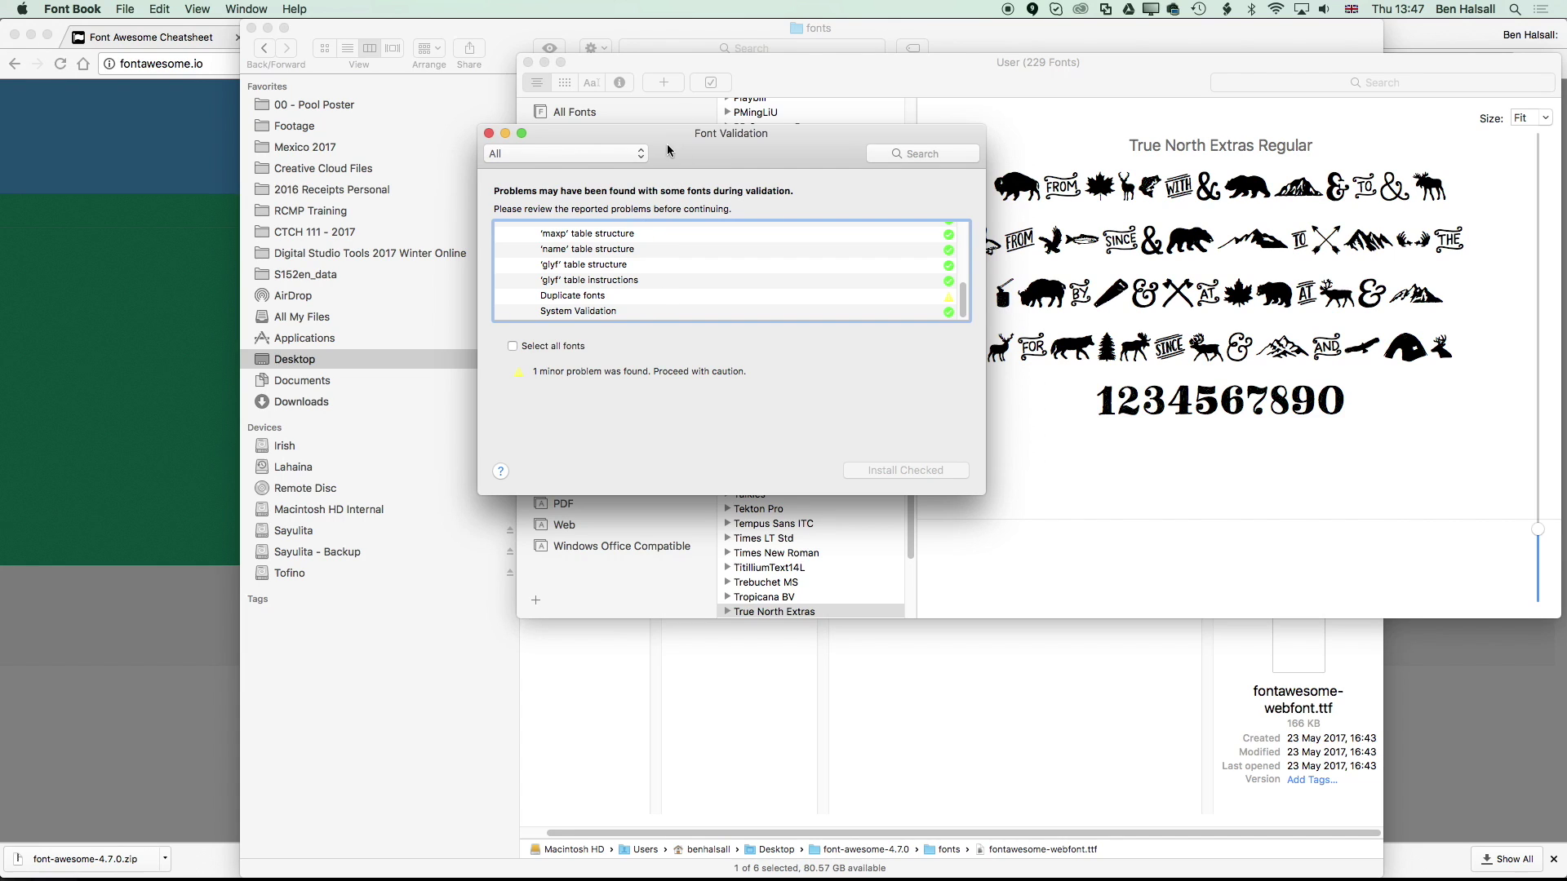
pyautogui.click(489, 133)
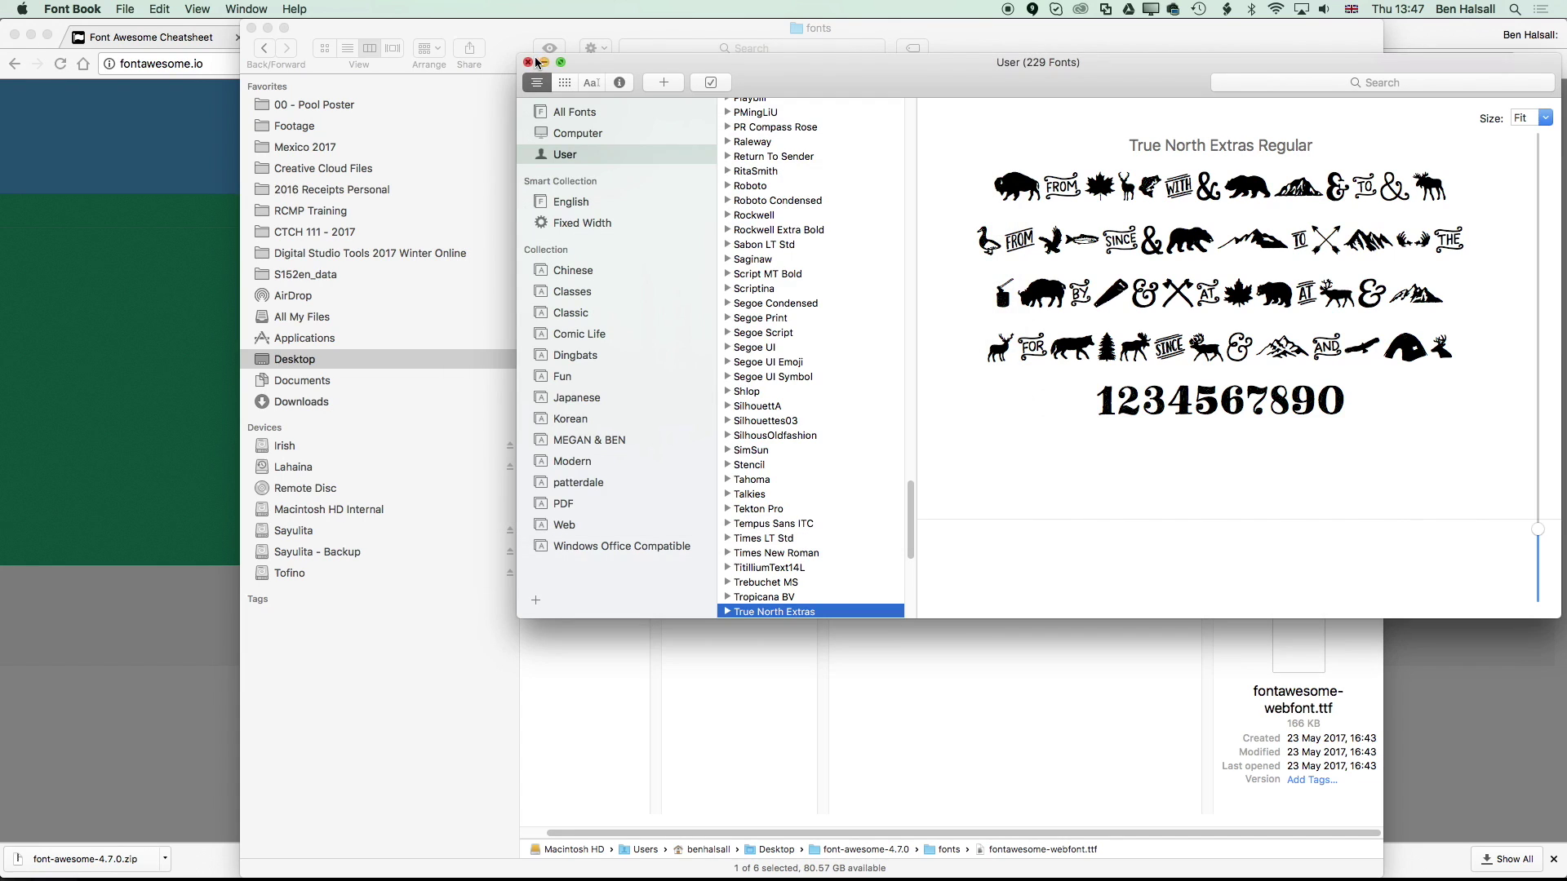
pyautogui.click(528, 63)
# - Back in Final Cut Pro, set the Basic Title's font to FontAwesome
pyautogui.press('super+Tab')
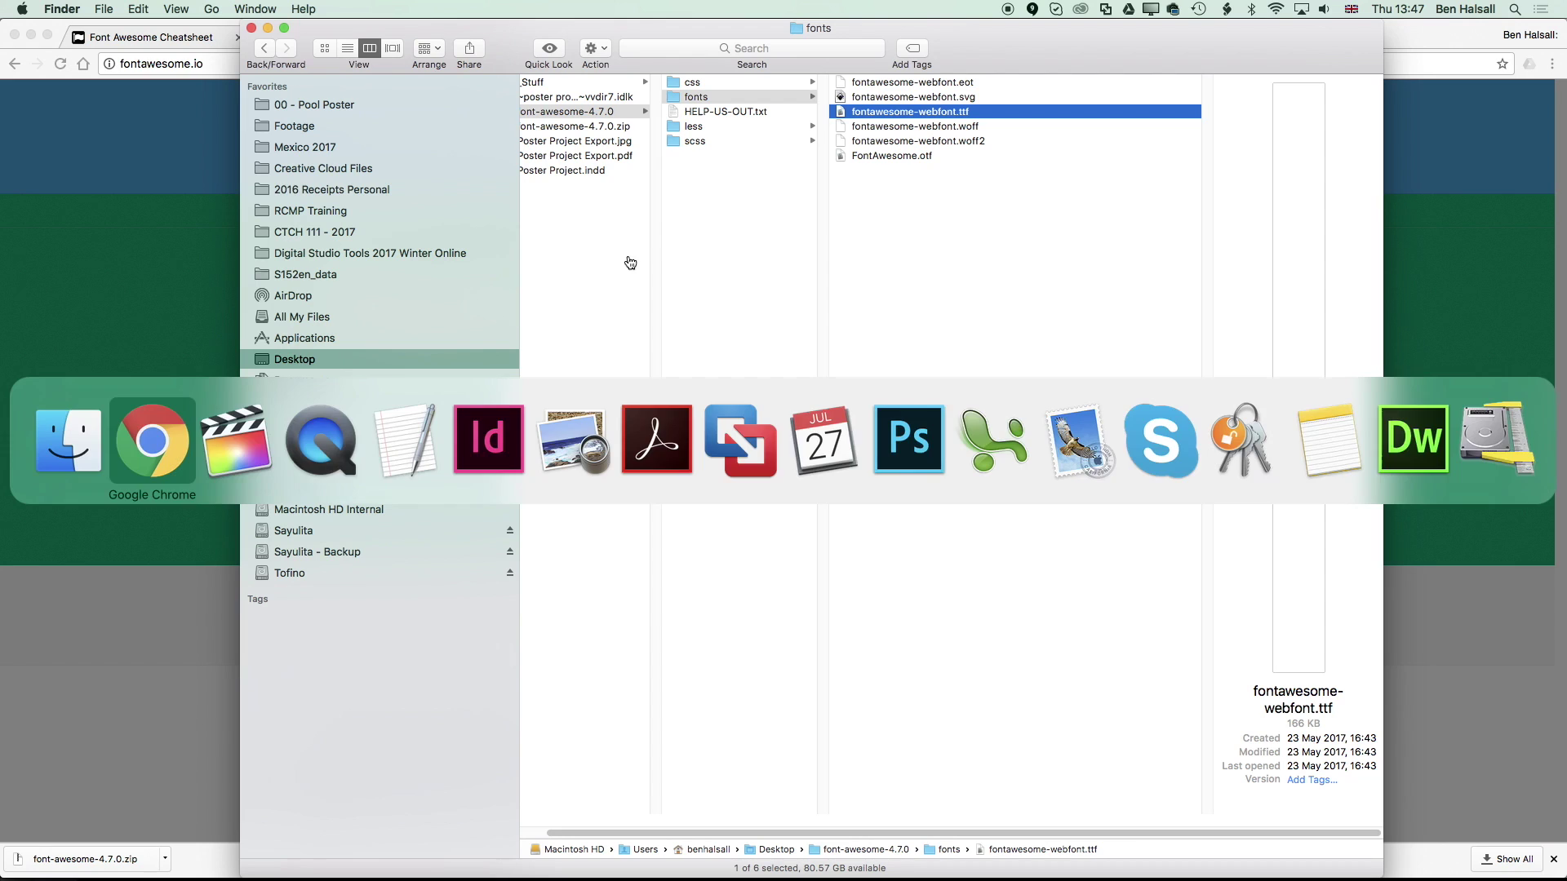
pyautogui.press('super+Tab')
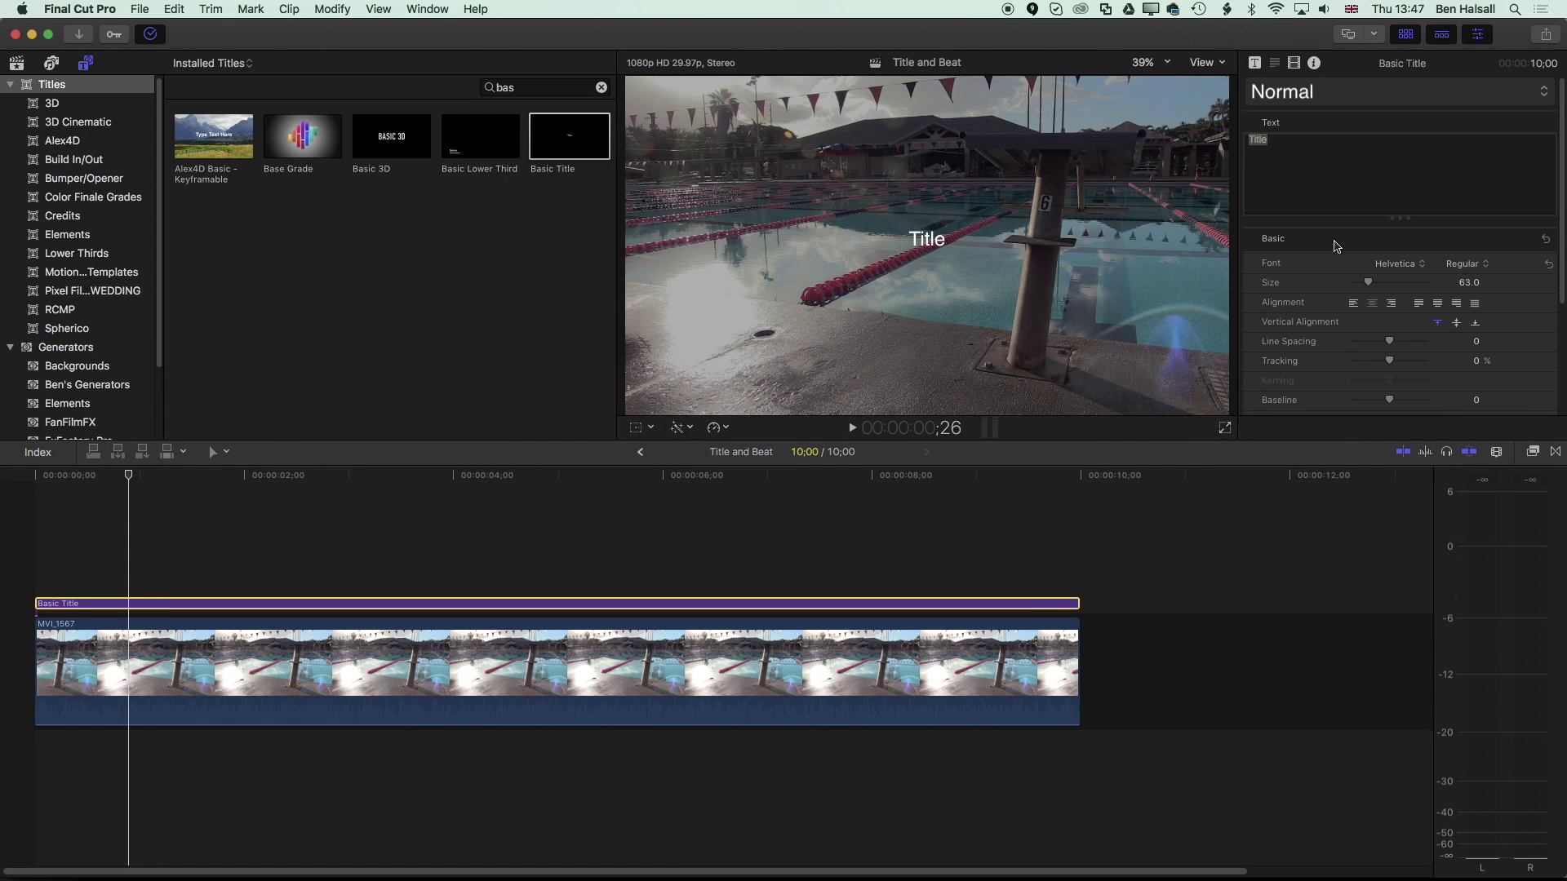
pyautogui.click(1395, 271)
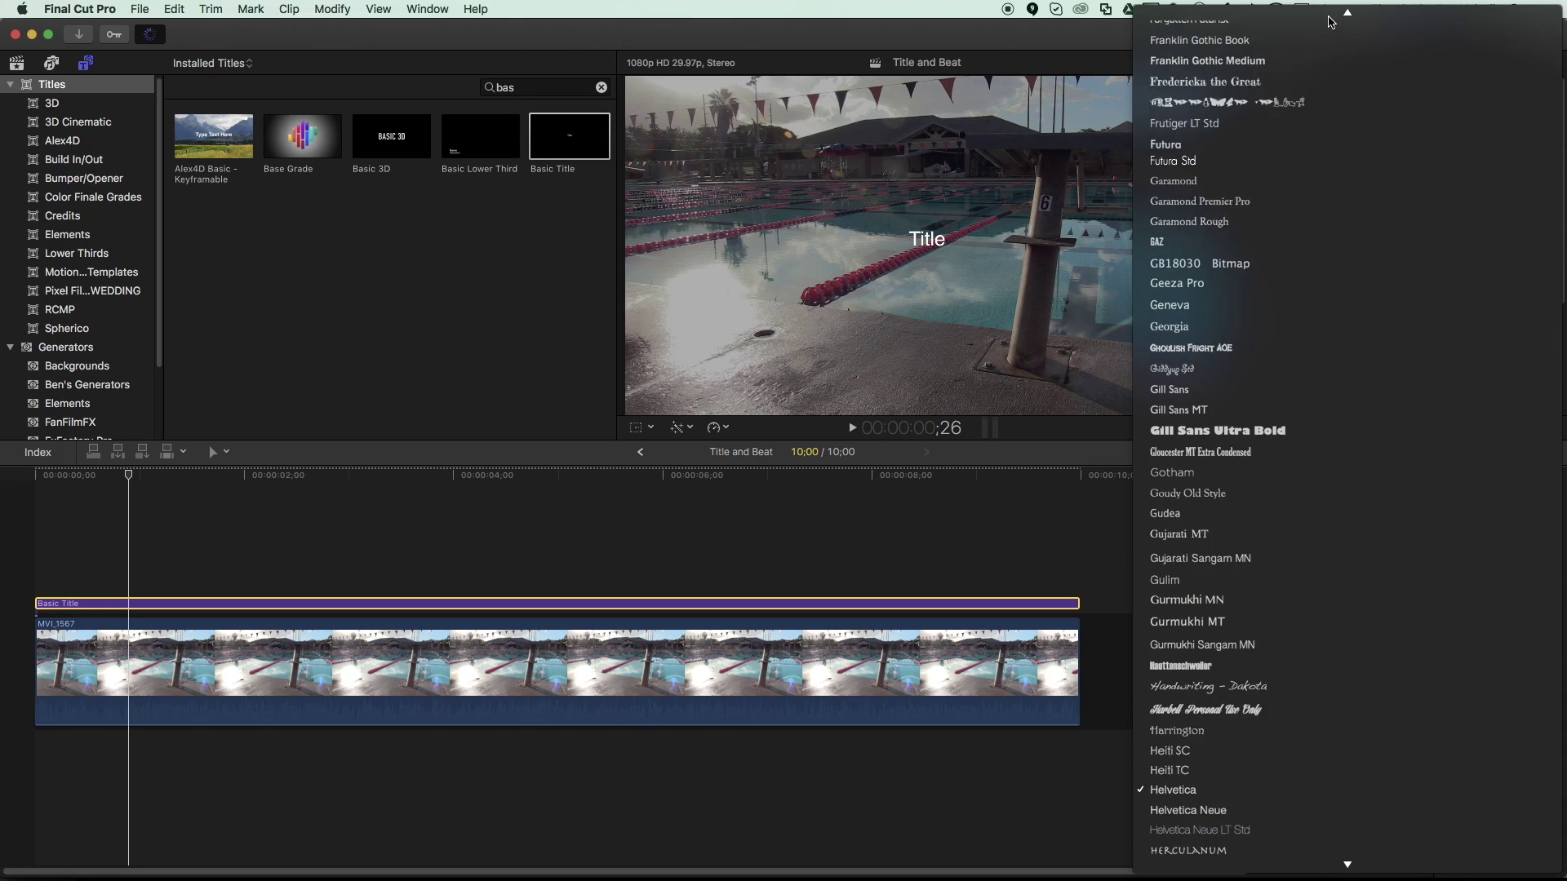
pyautogui.click(1254, 166)
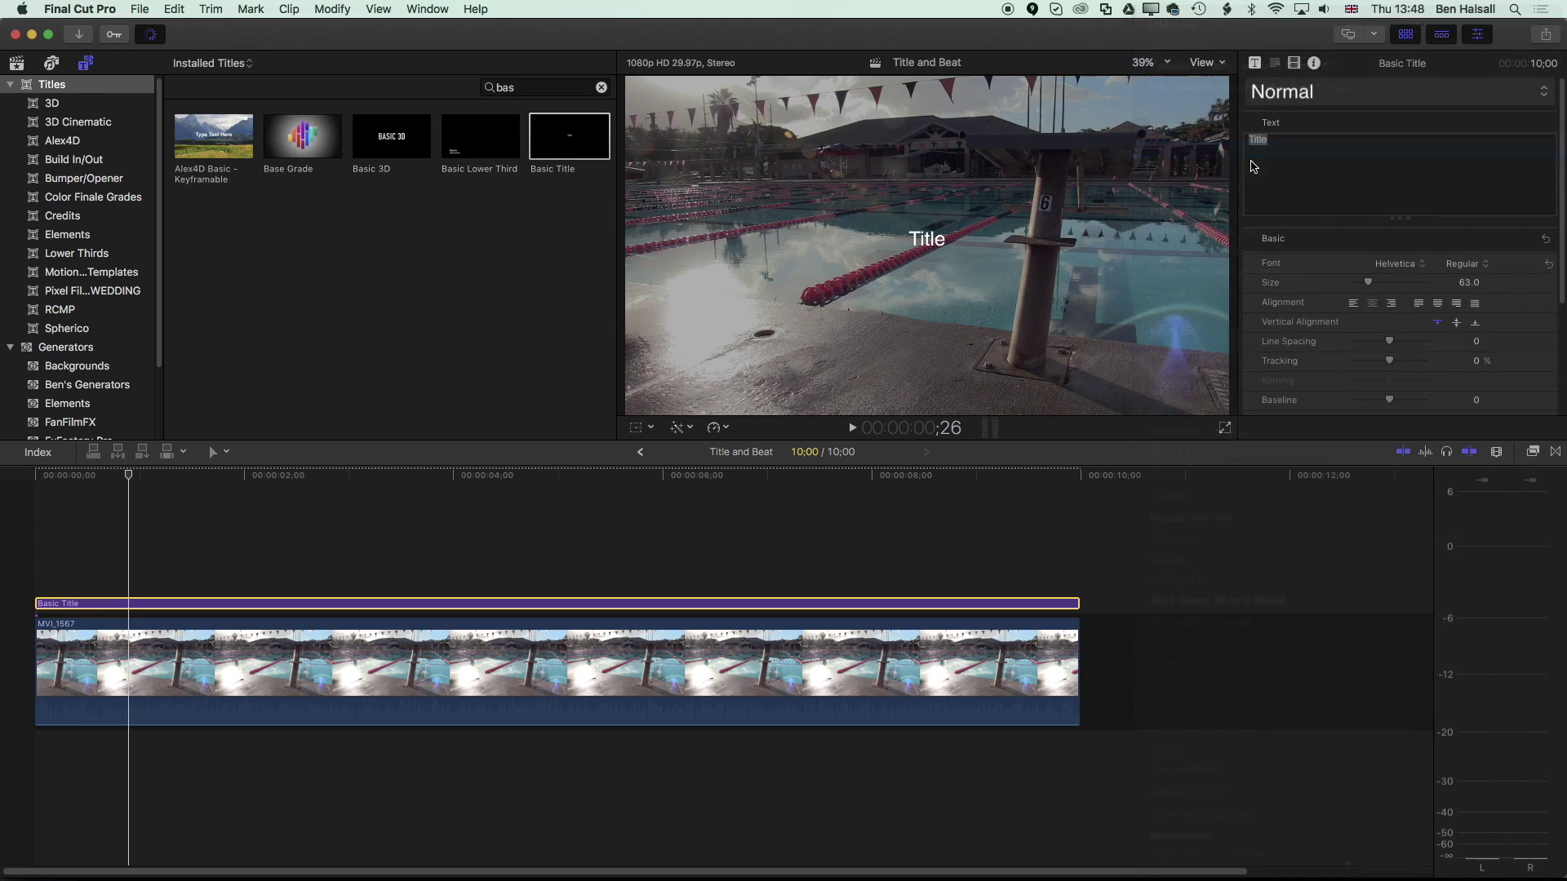
# - Replace the title's 'Title' text with 'asdf'
pyautogui.click(1272, 154)
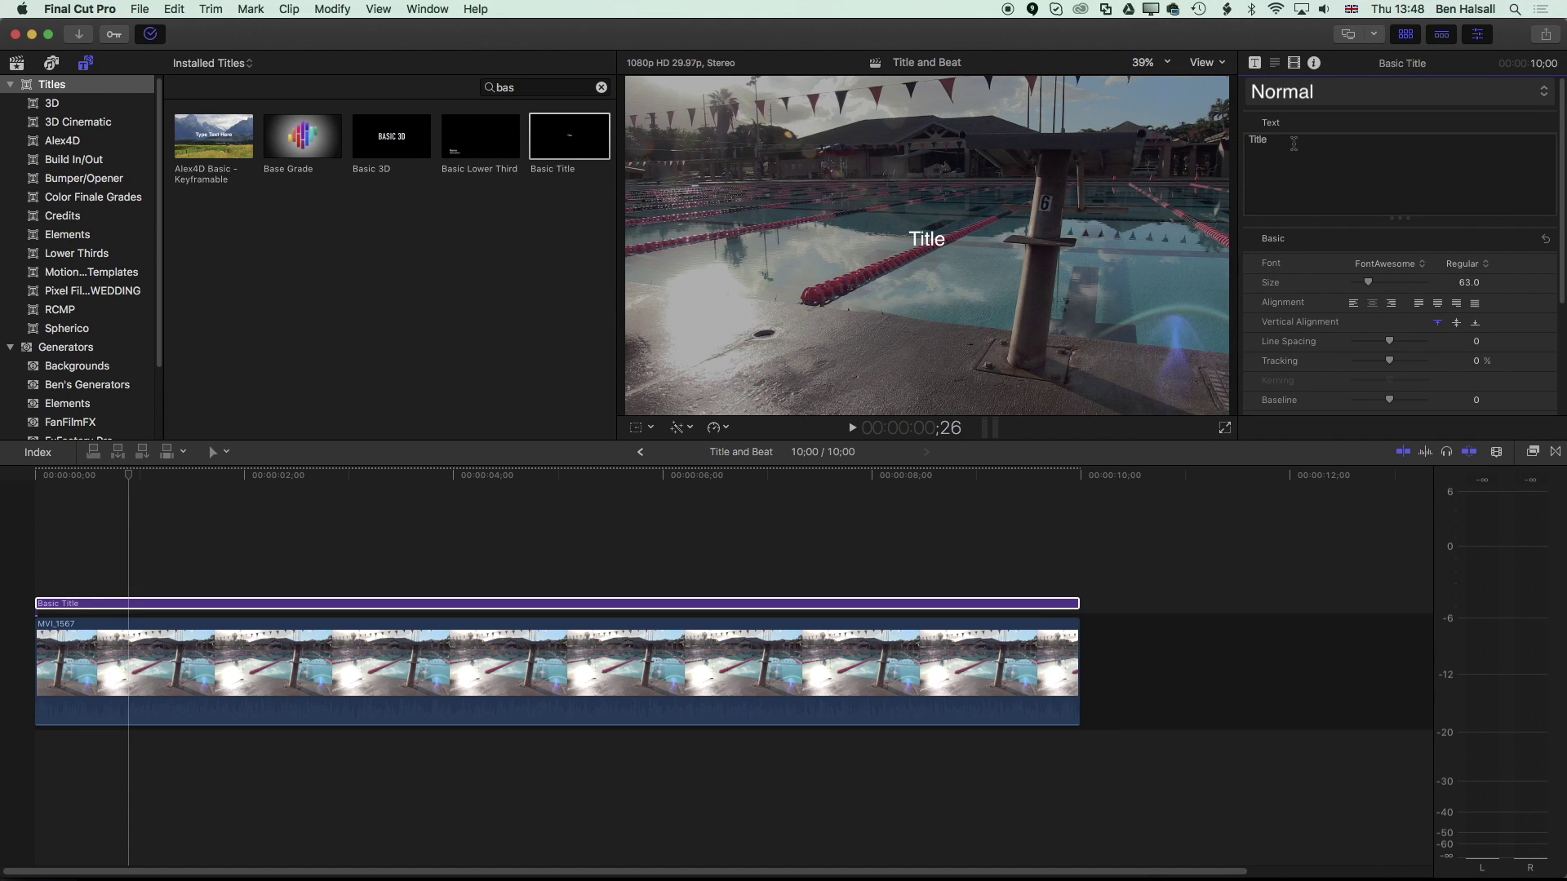
pyautogui.moveTo(1293, 143); pyautogui.dragTo(1232, 143)
pyautogui.write('asdf')
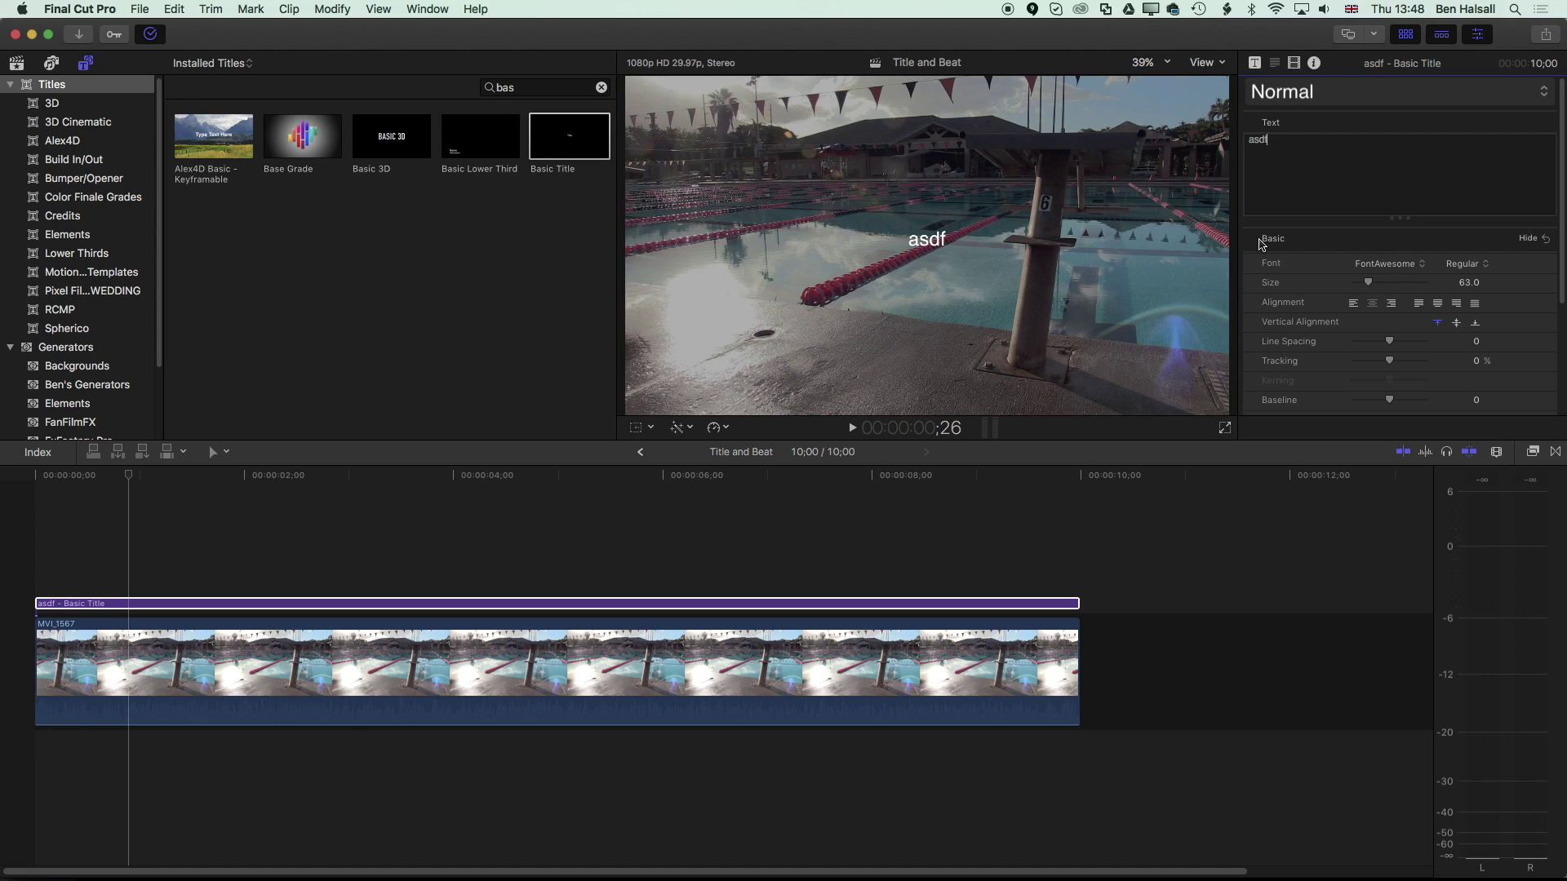
# - In Chrome, open the Font Awesome Cheatsheet tab and zoom it to 400%
pyautogui.press('super+Tab')
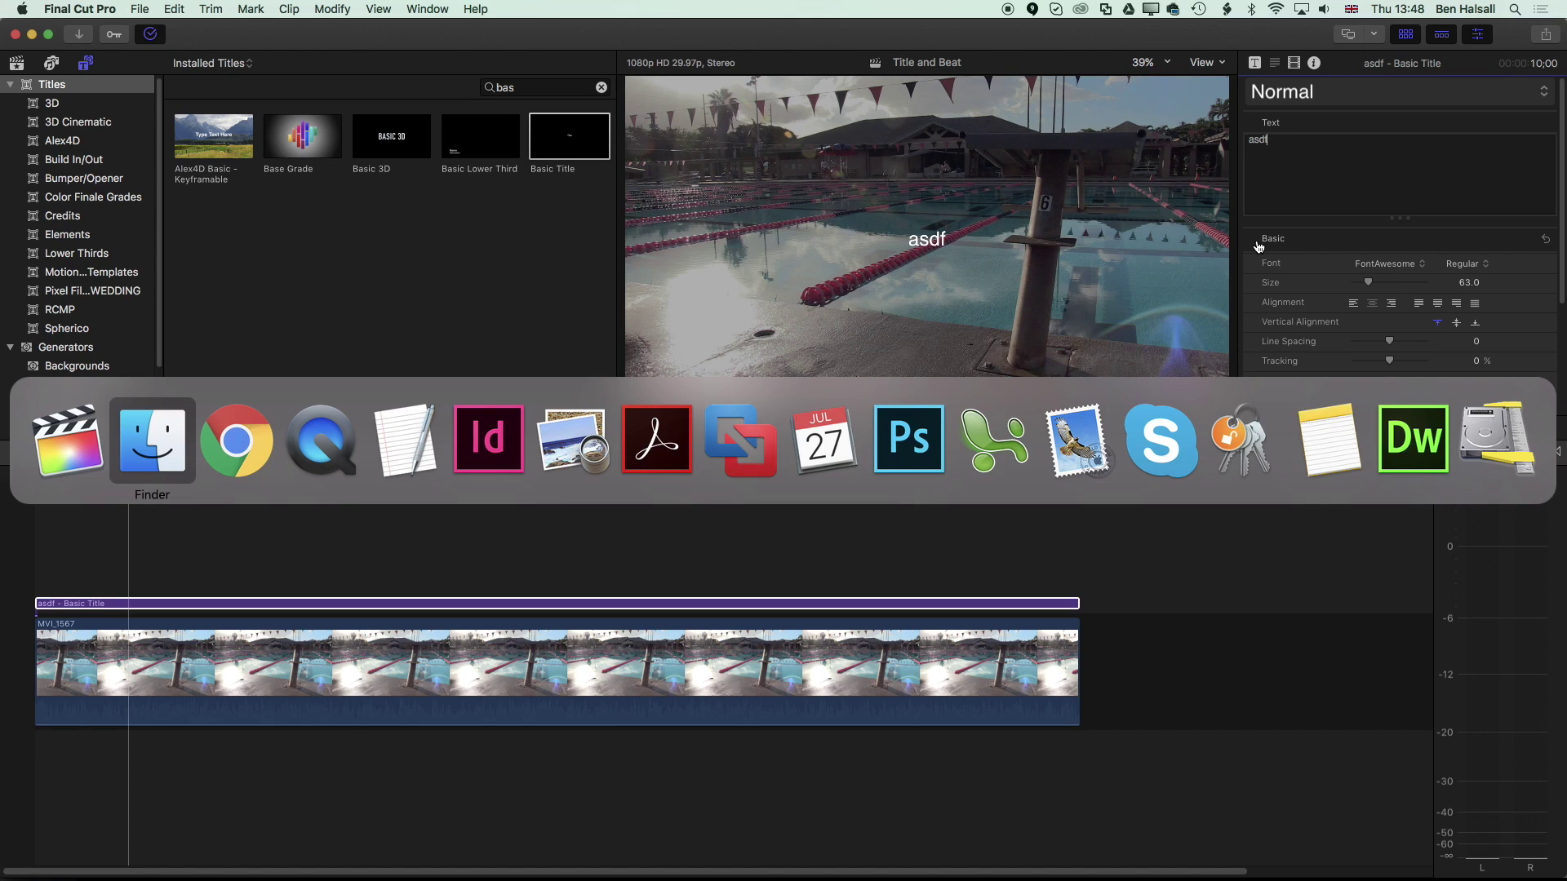
pyautogui.press('super+Tab')
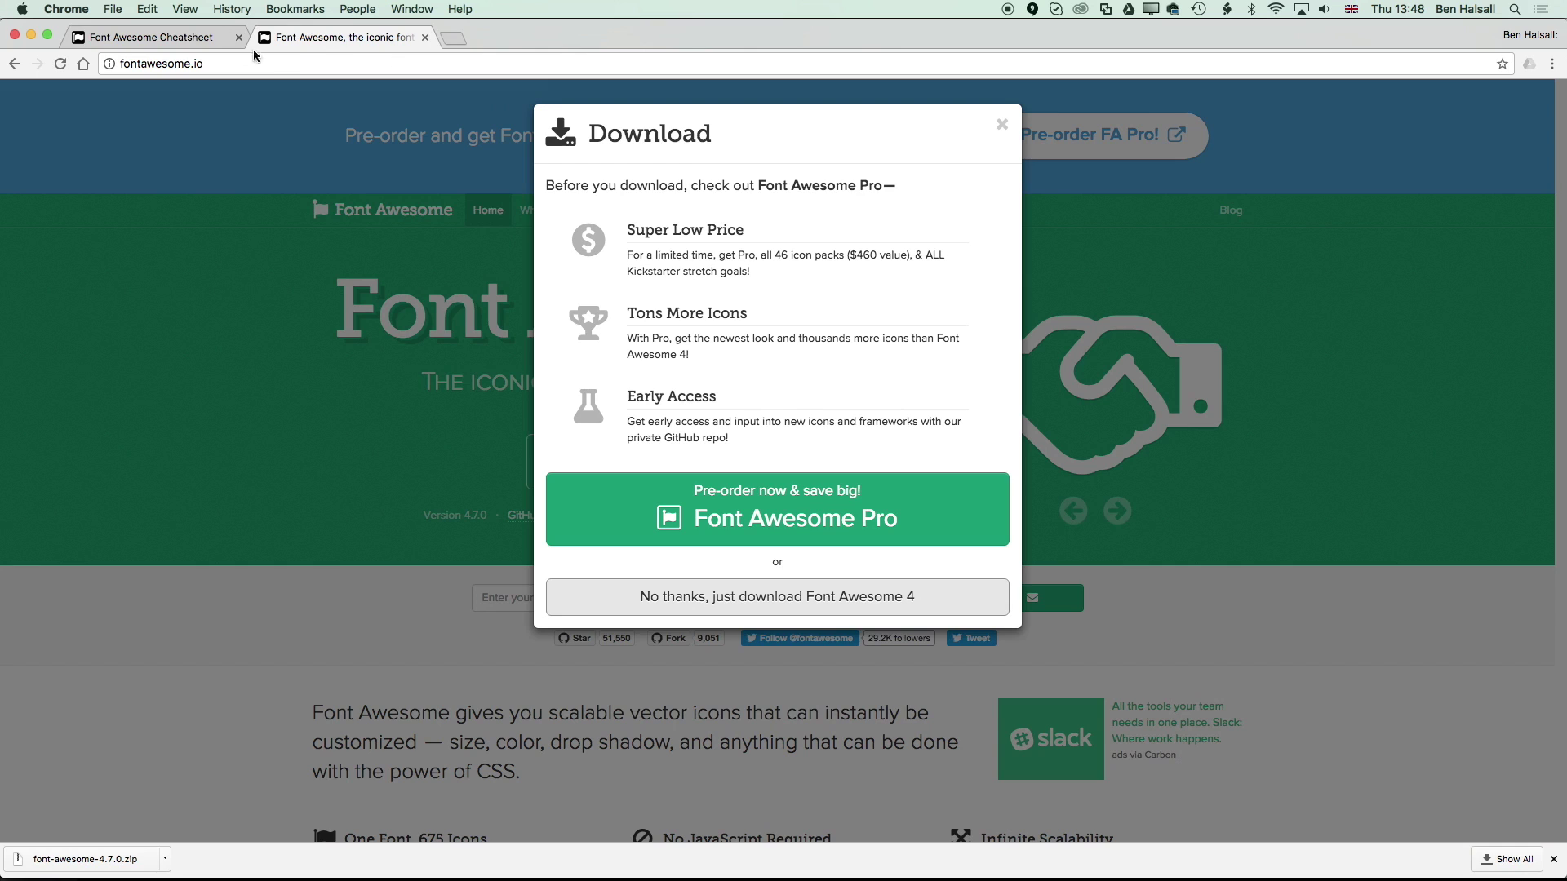
pyautogui.click(178, 41)
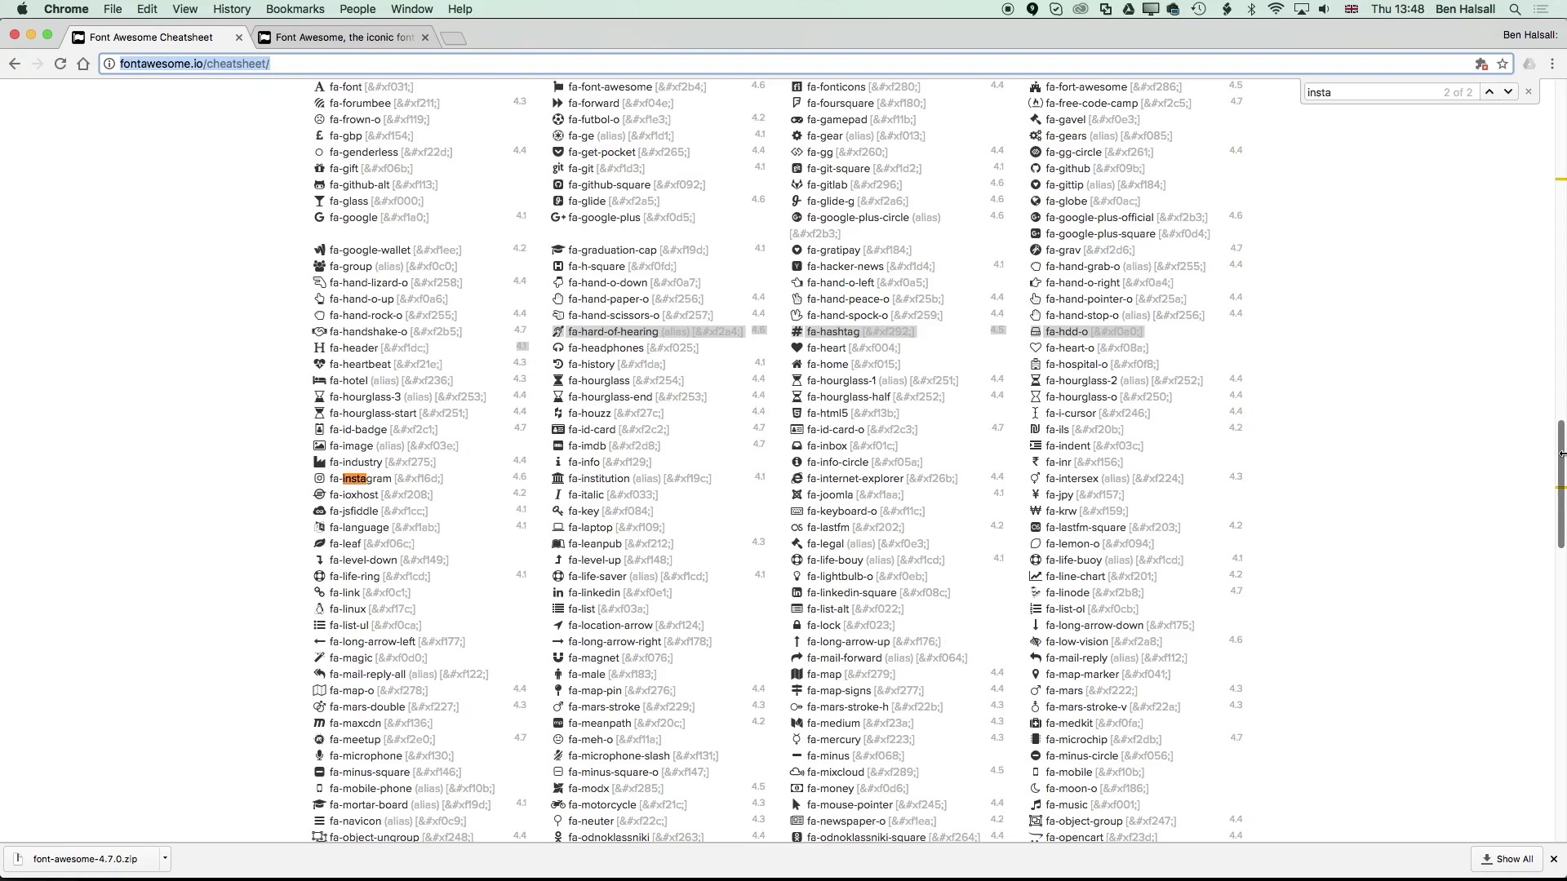
pyautogui.moveTo(1559, 464); pyautogui.dragTo(1559, 191)
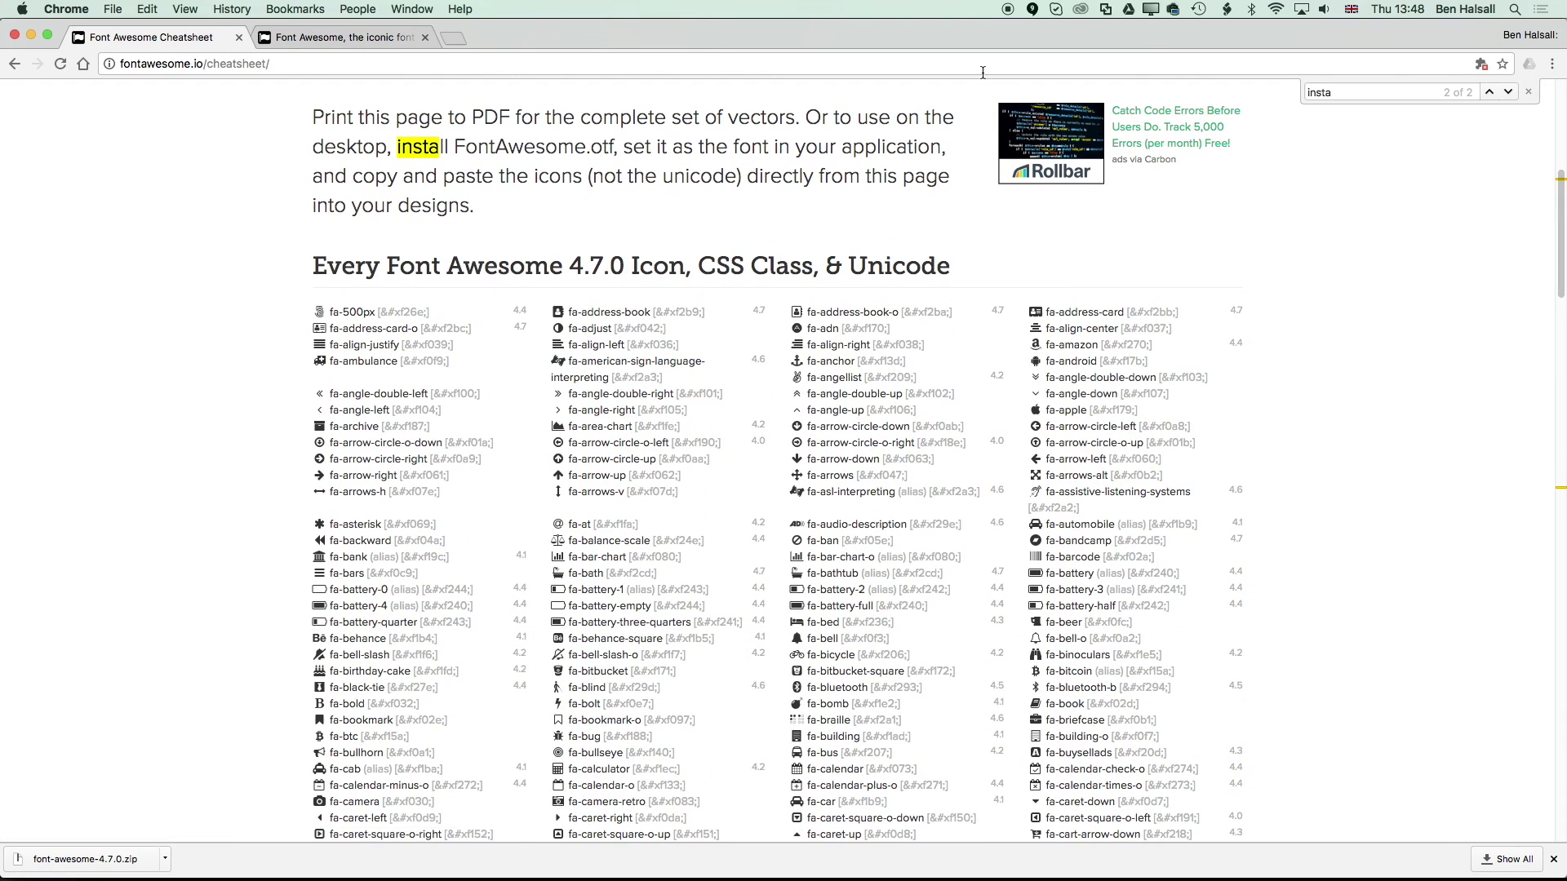
pyautogui.press('super+equal')
pyautogui.press('super+equal')
pyautogui.press('super+equal')
pyautogui.press('super+equal')
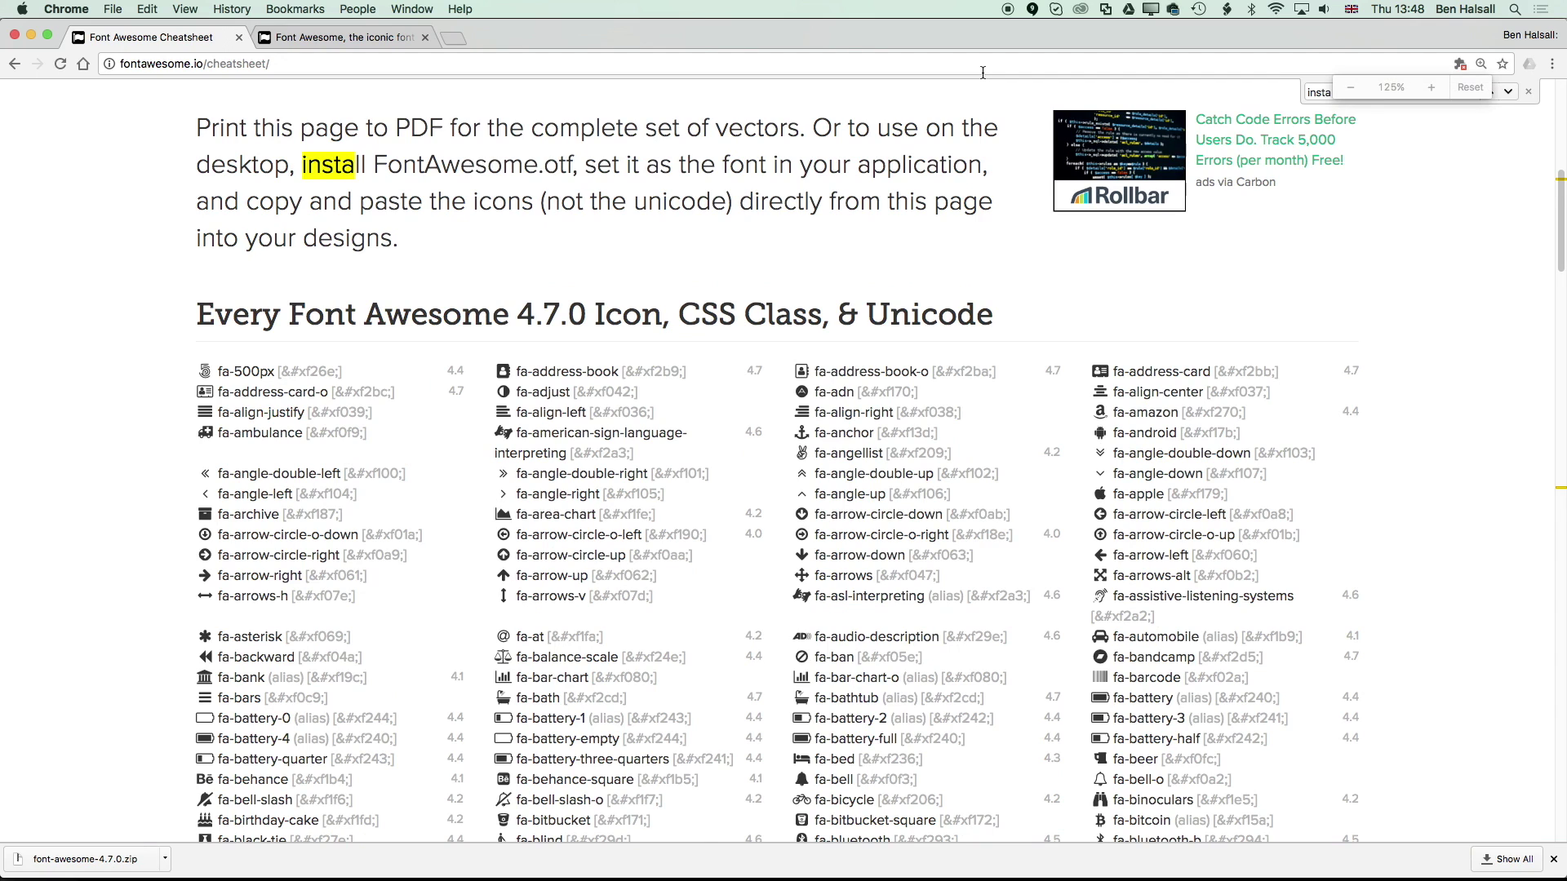
pyautogui.press('super+equal')
pyautogui.press('super+equal')
pyautogui.press('super+equal')
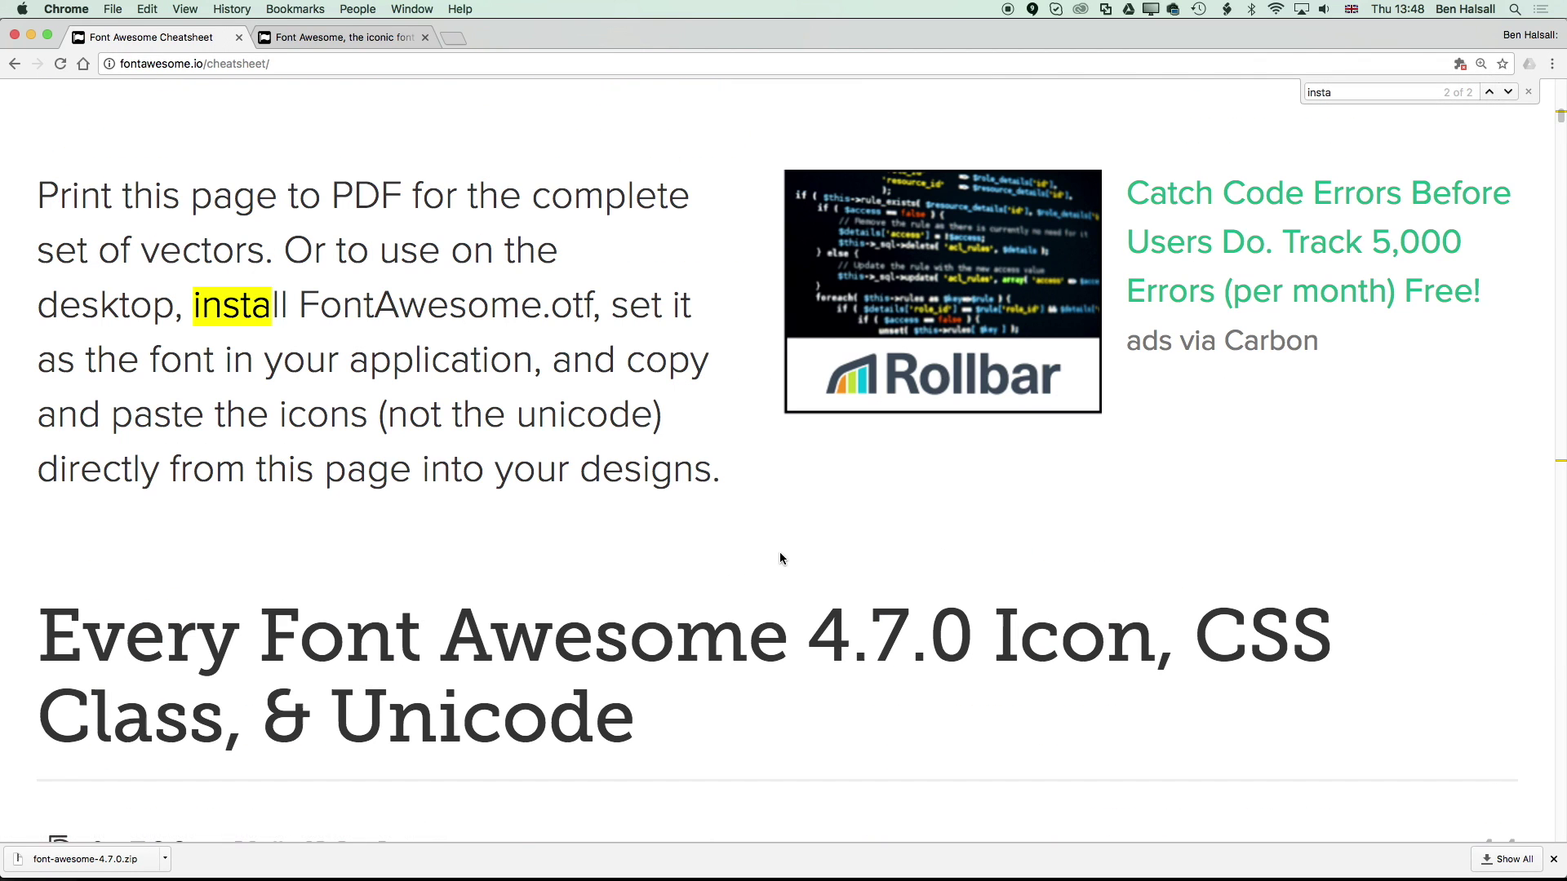
pyautogui.scroll(-10, 780, 555)
pyautogui.scroll(-2, 780, 559)
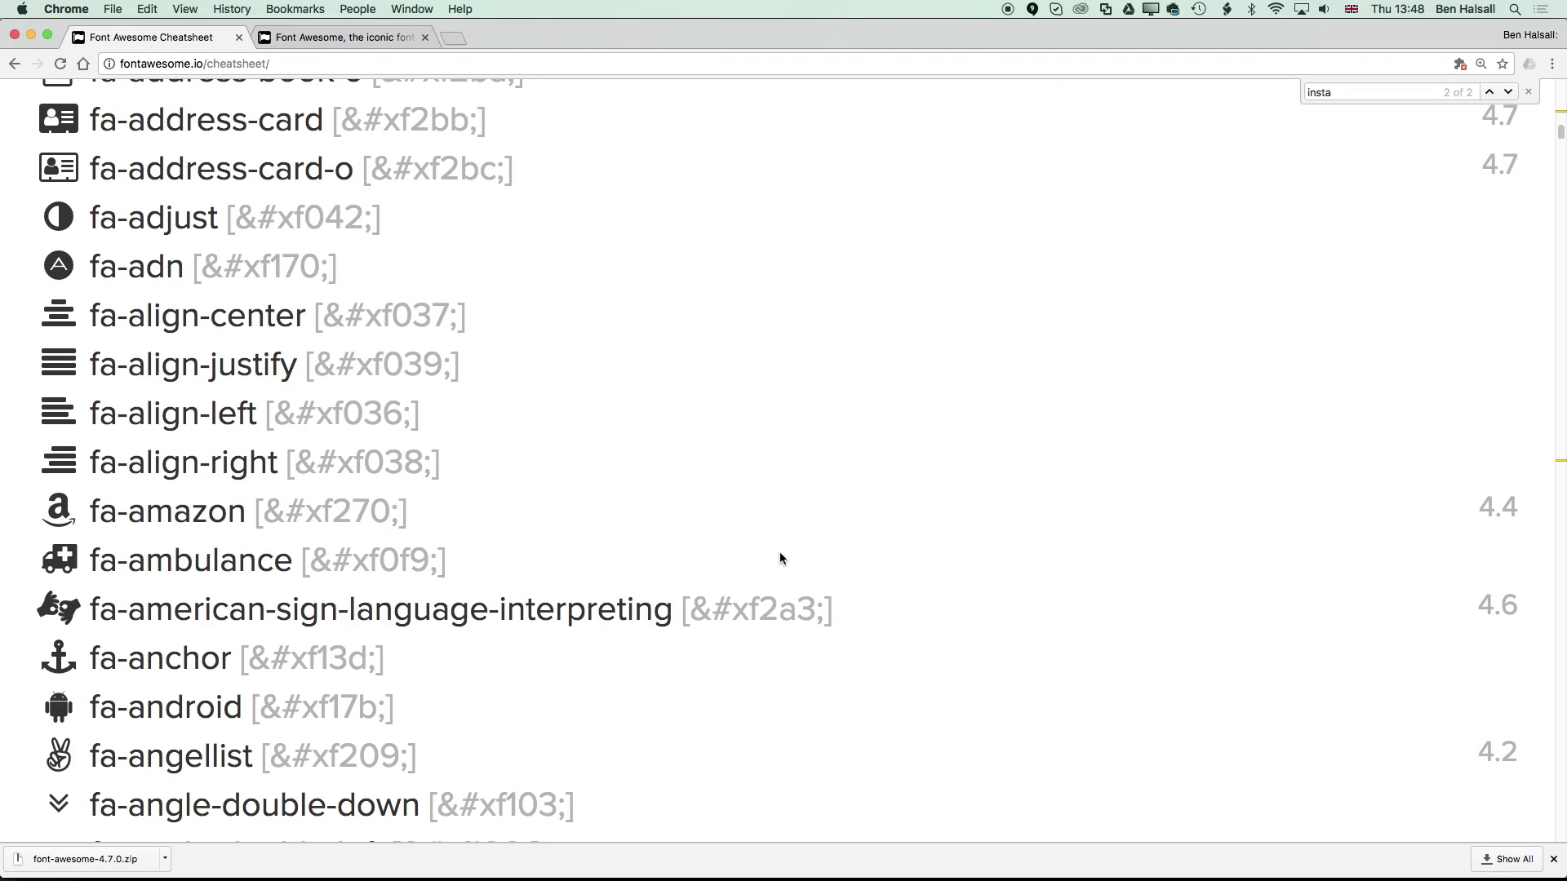
pyautogui.scroll(2, 781, 559)
pyautogui.press('super+equal')
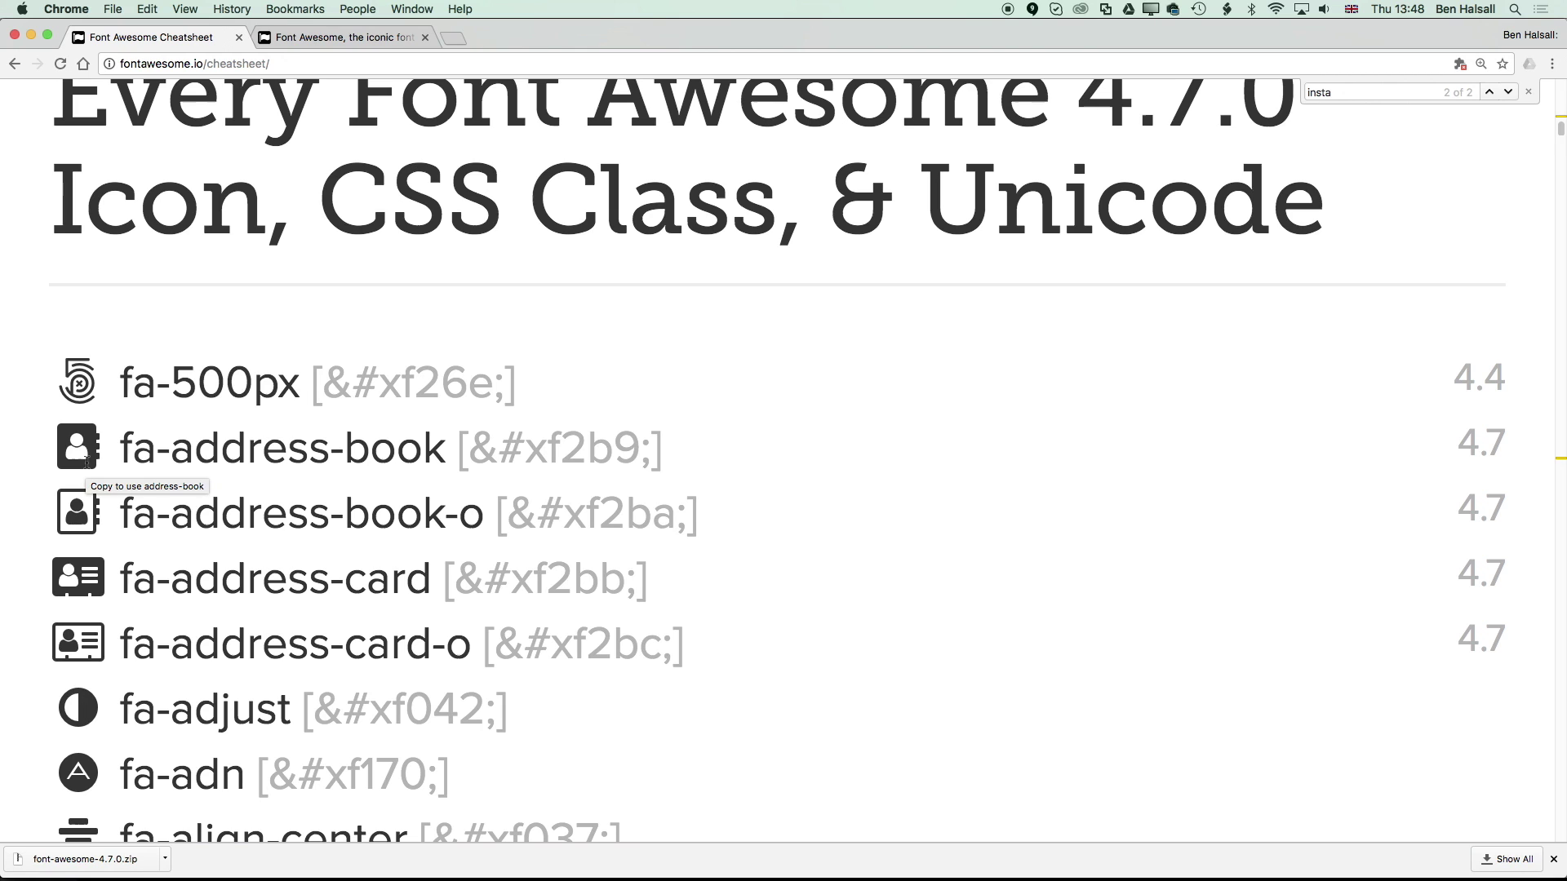
pyautogui.scroll(-20, 148, 443)
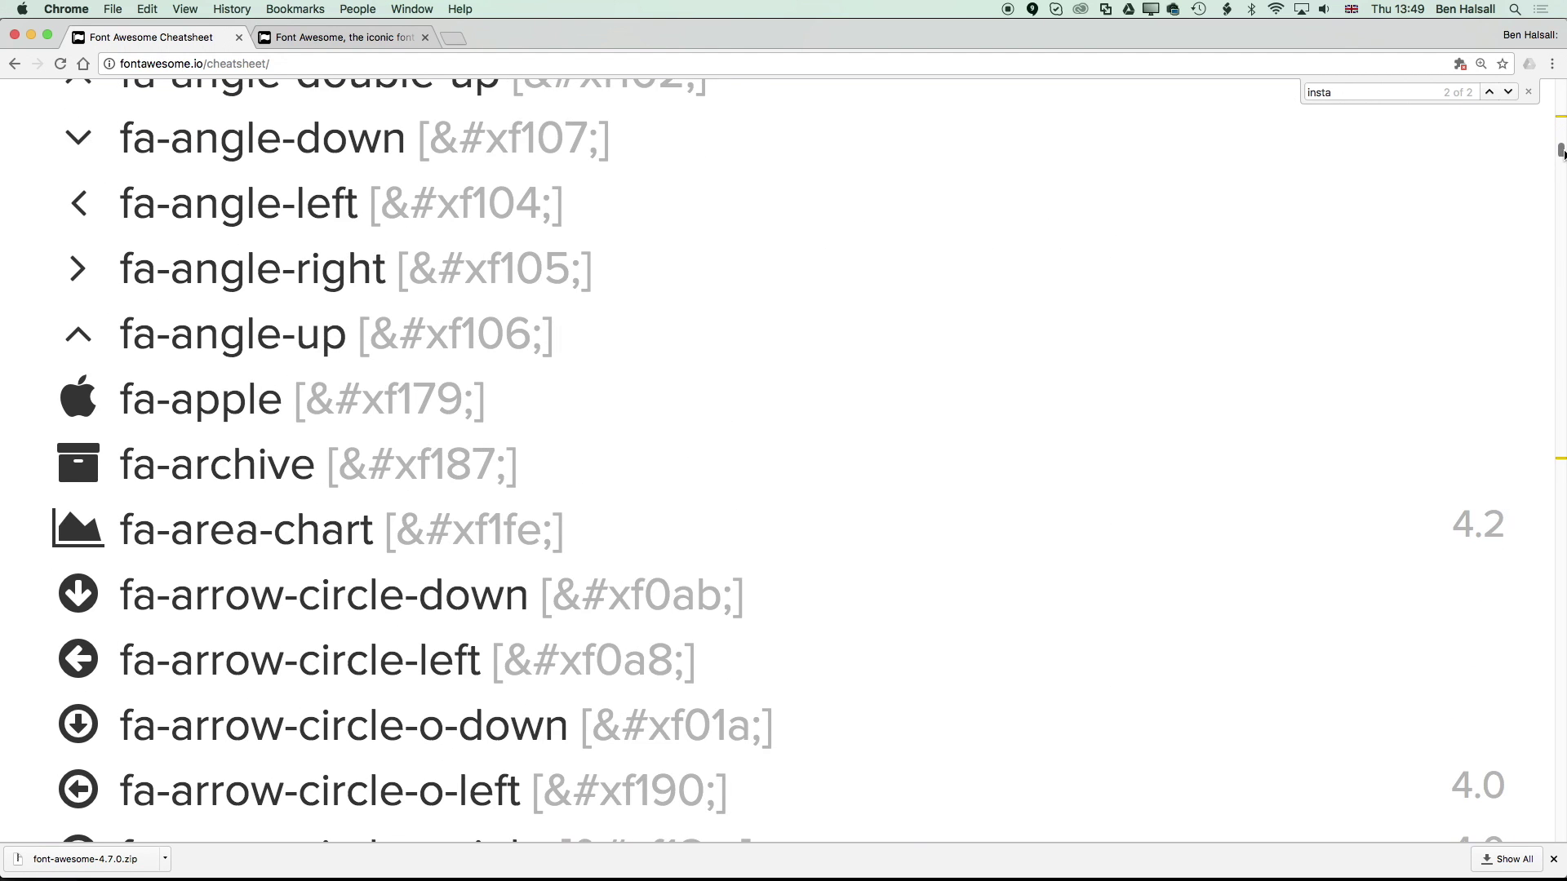
pyautogui.scroll(-5, 175, 514)
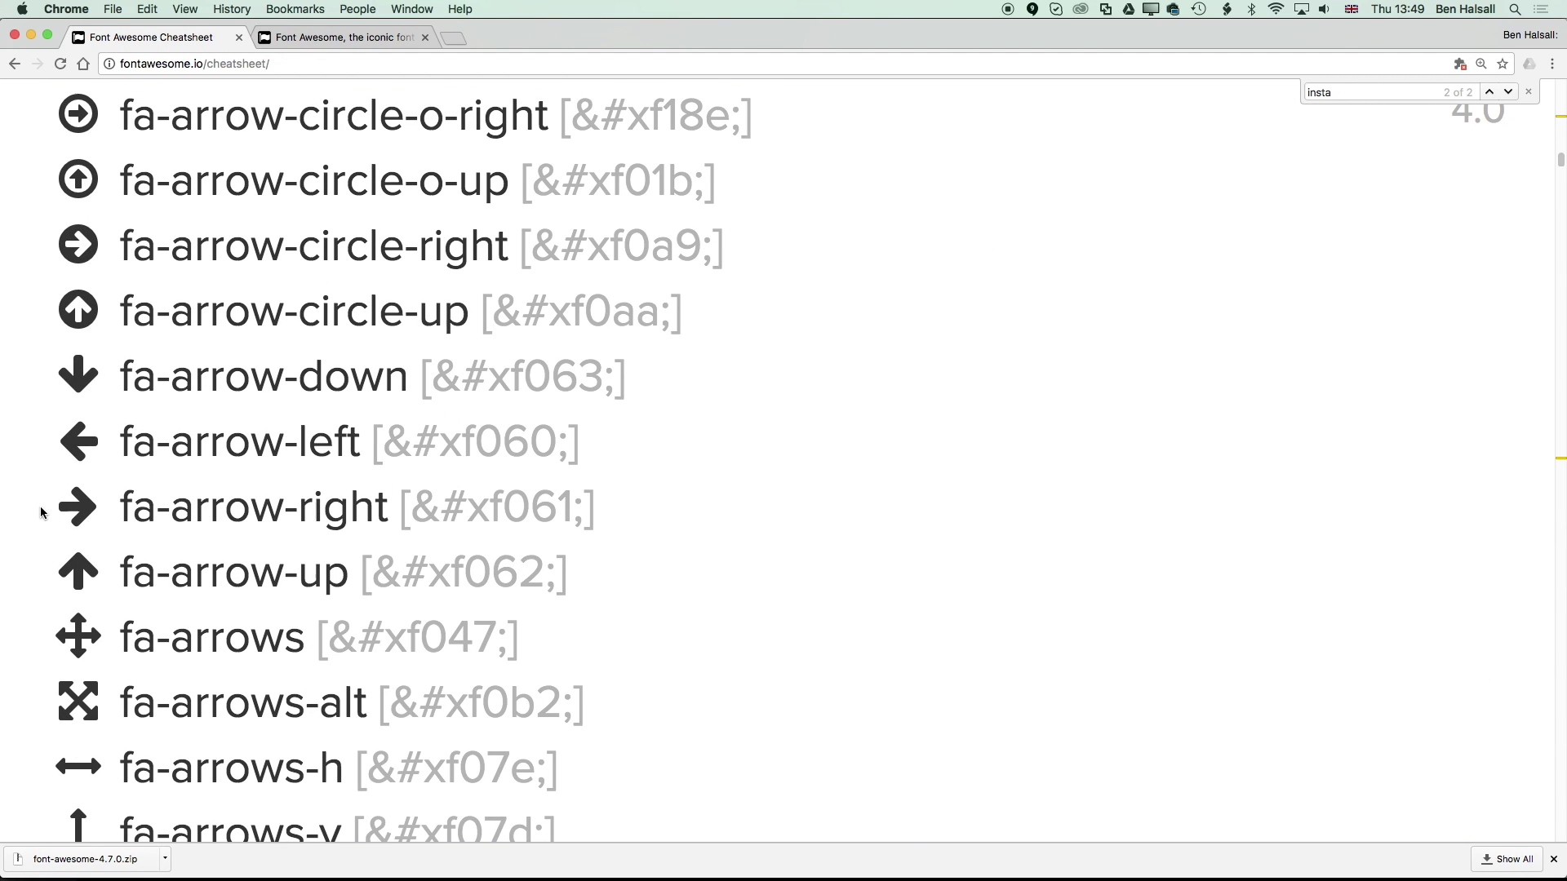
# - Select the fa-arrow-right glyph and copy it with Edit > Copy
pyautogui.moveTo(42, 514); pyautogui.dragTo(109, 507)
pyautogui.click(147, 9)
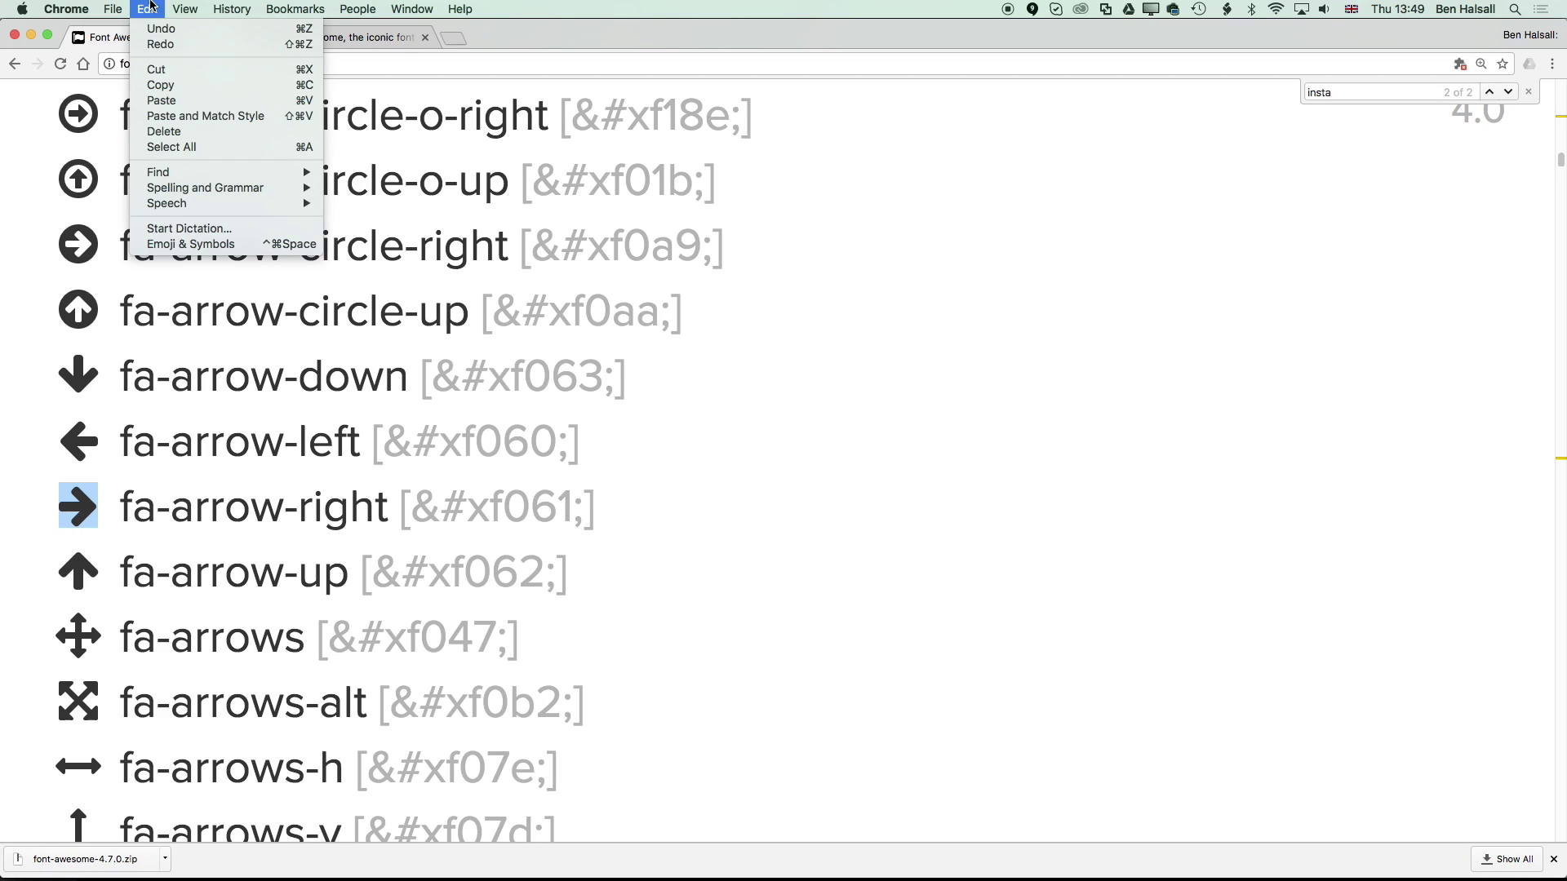
pyautogui.click(179, 83)
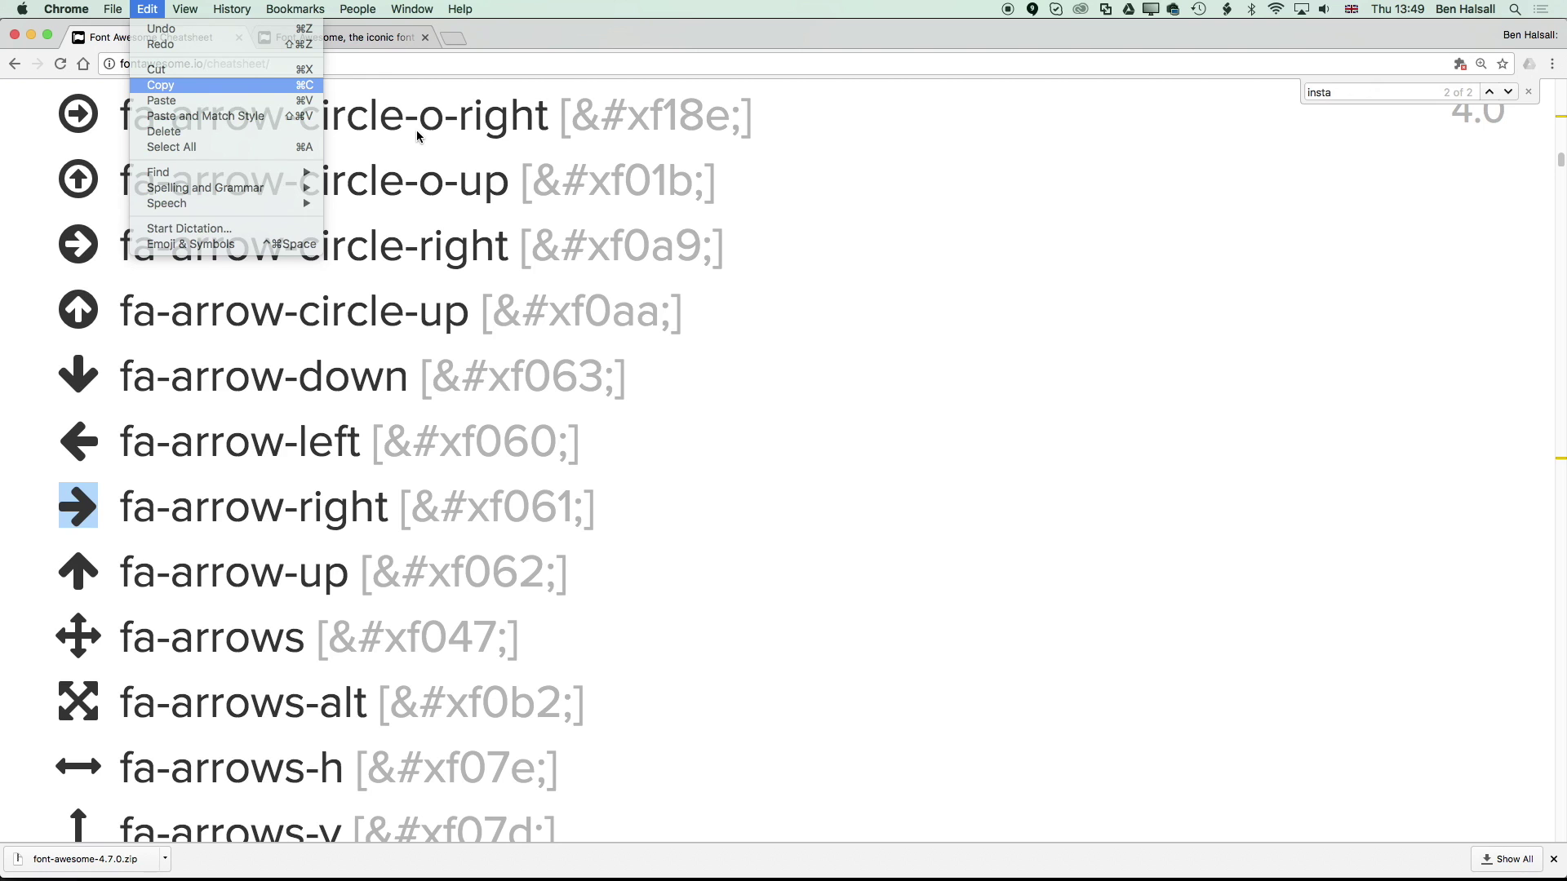
pyautogui.press('super+Tab')
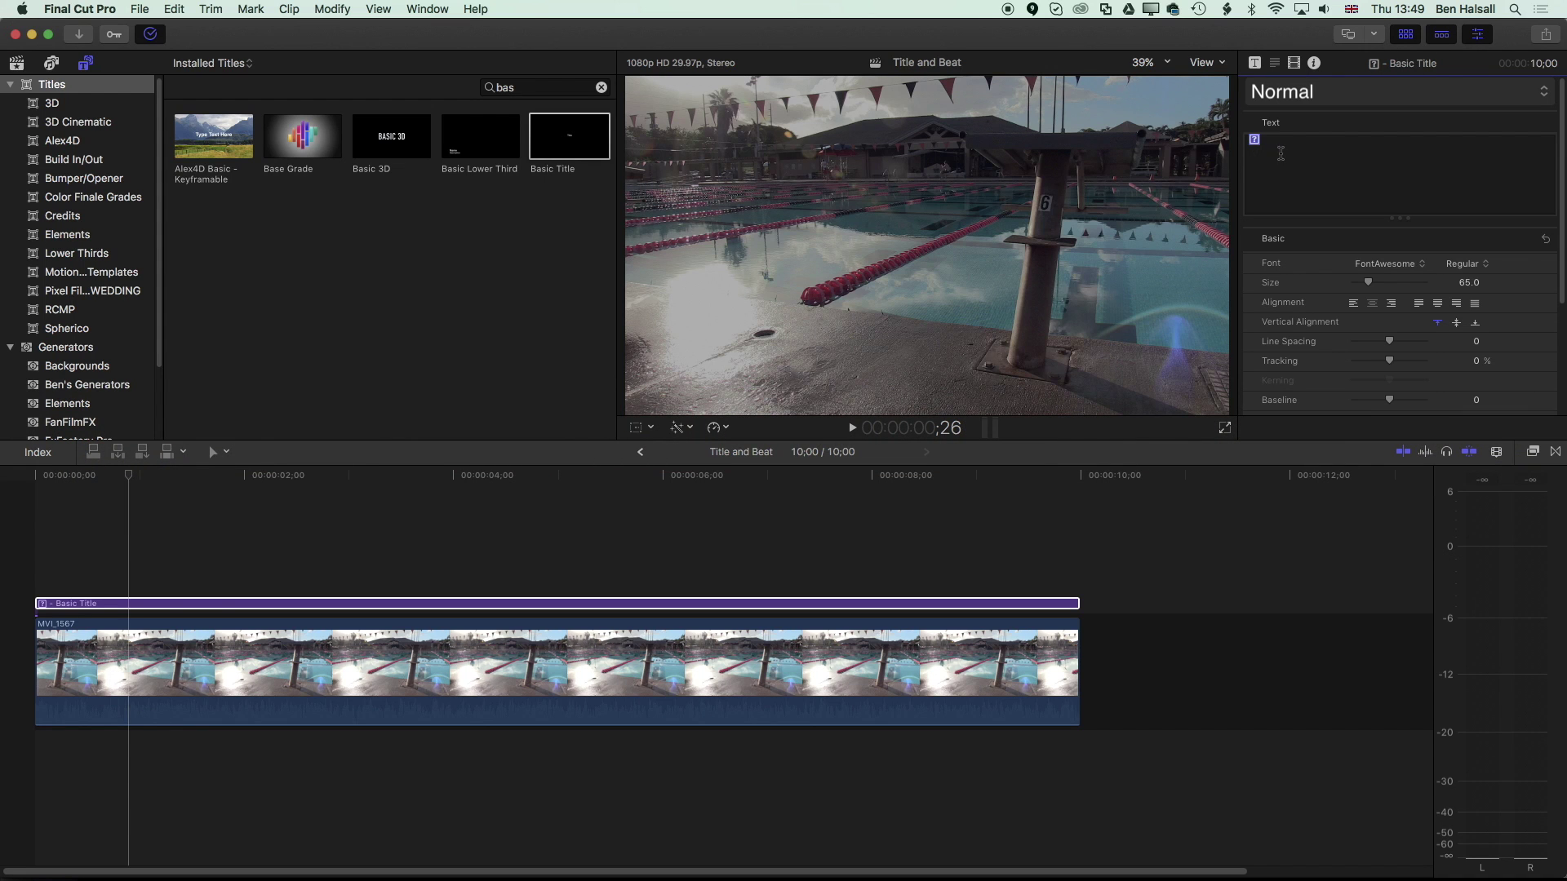
# - Paste the arrow glyph as the title text and set its size to 238
pyautogui.click(174, 9)
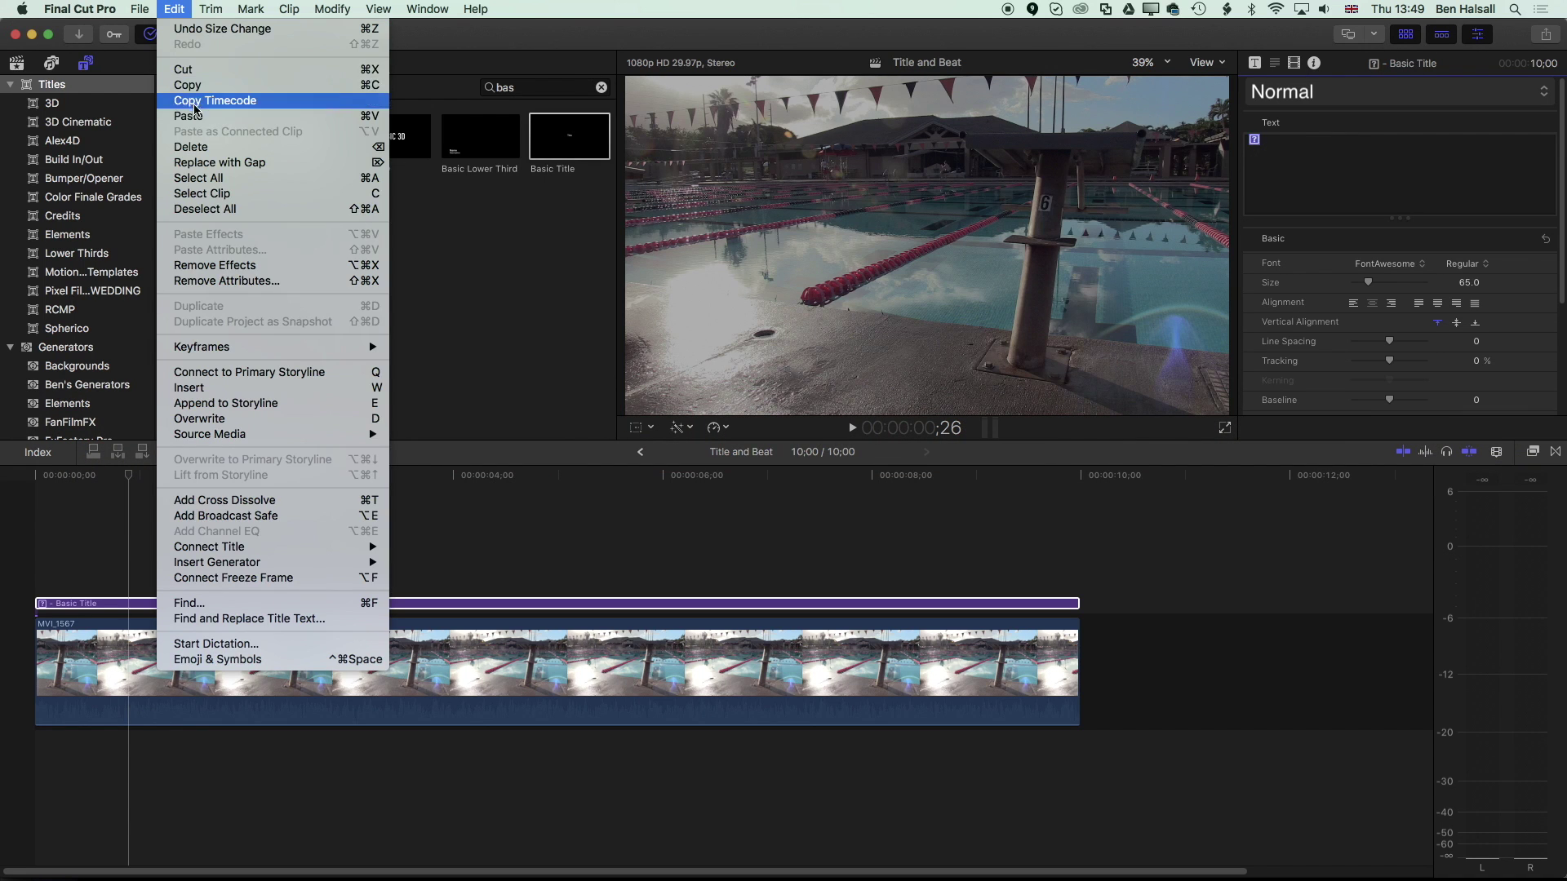
pyautogui.click(201, 116)
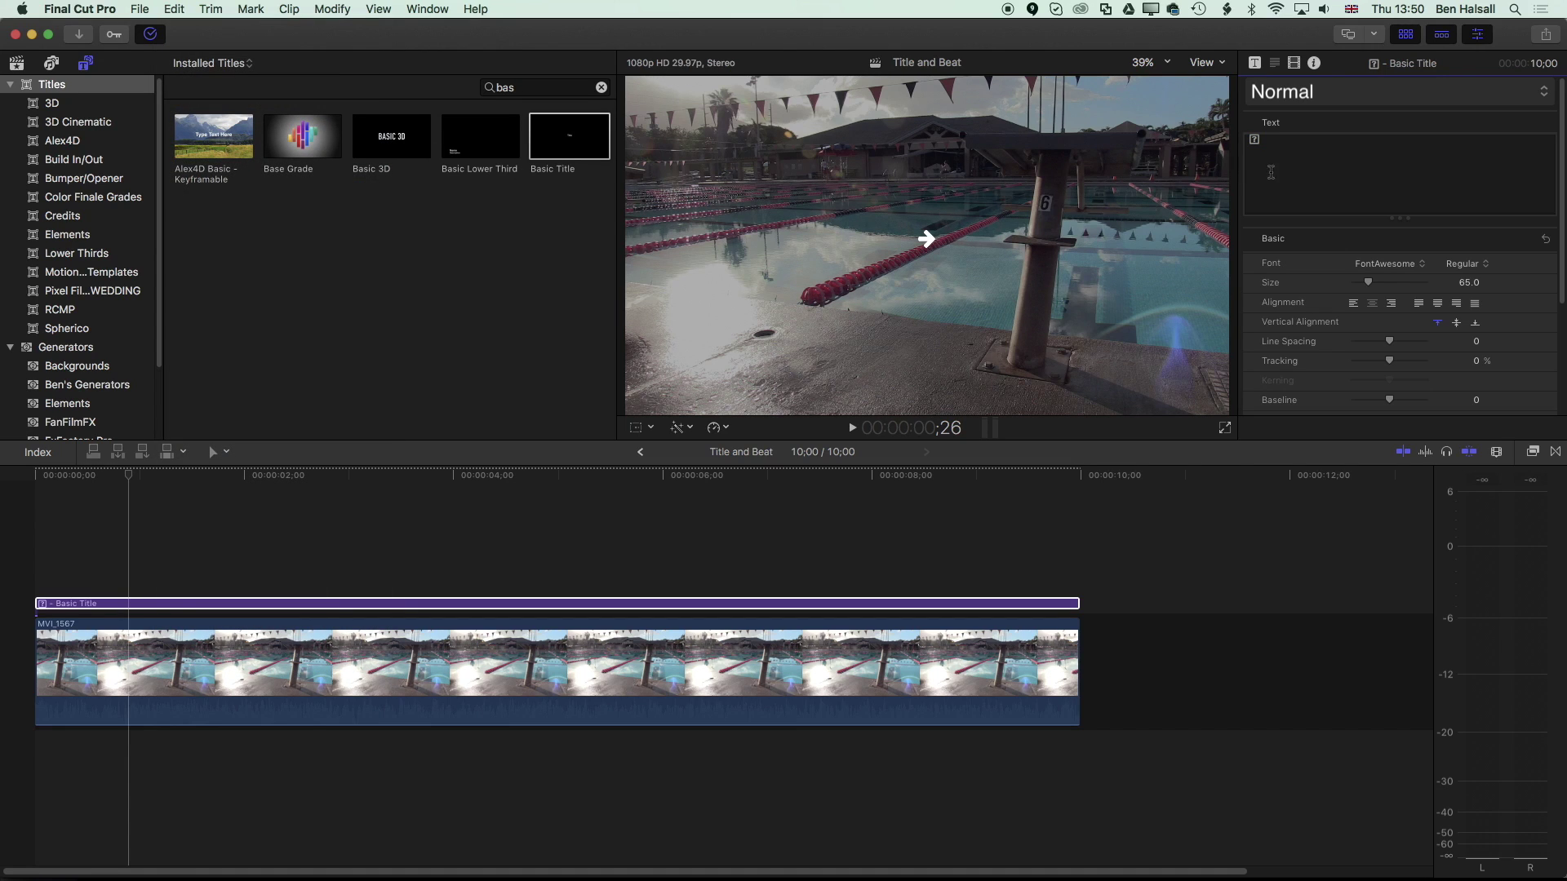
pyautogui.moveTo(1371, 284); pyautogui.dragTo(1412, 284)
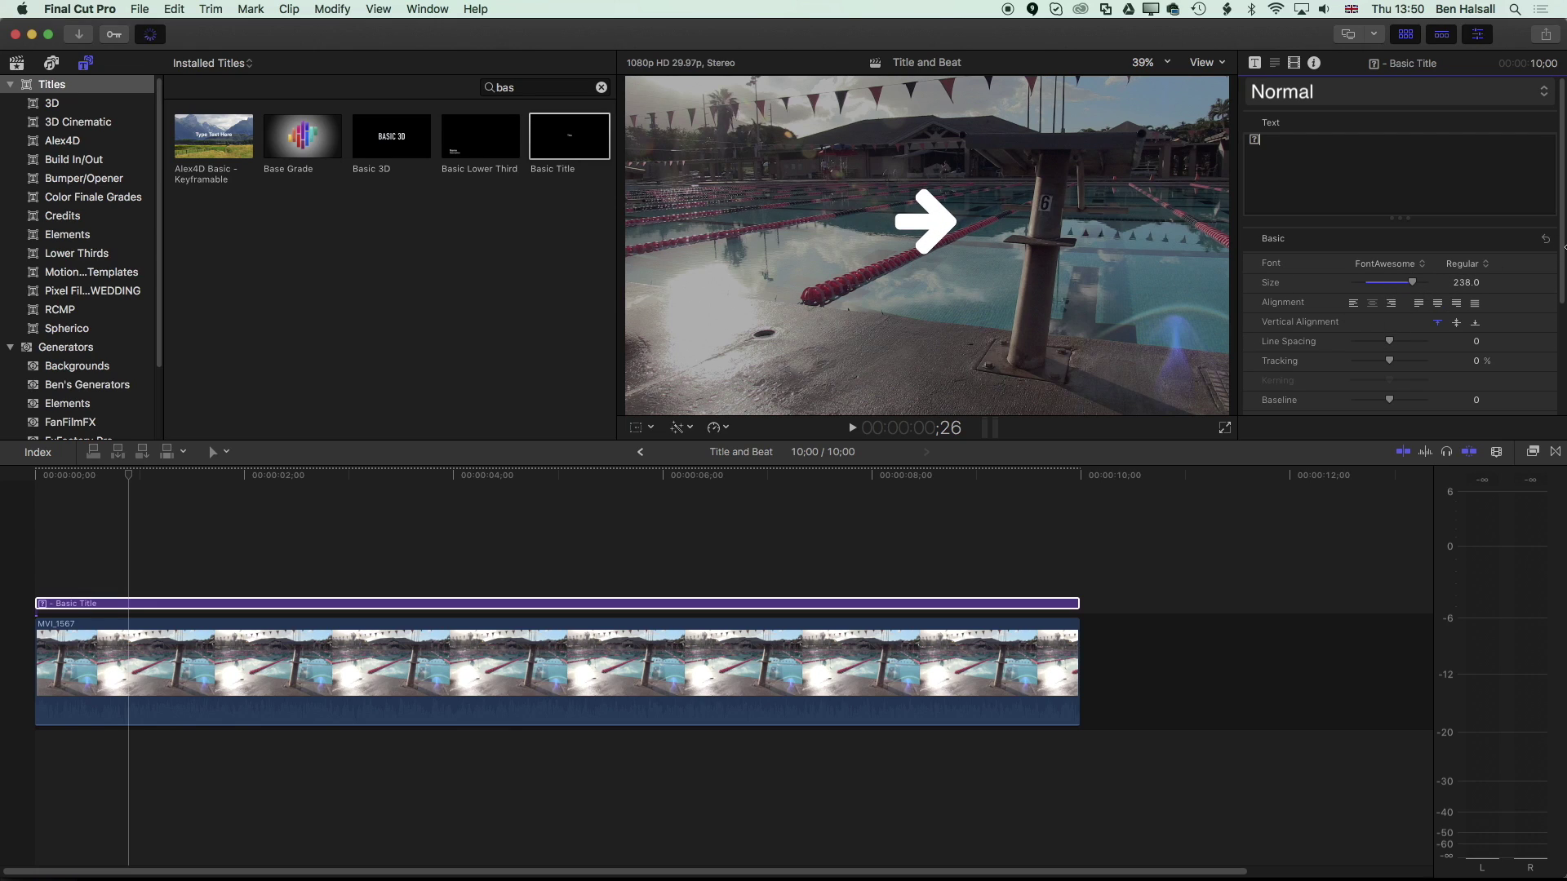
# - Give the title's Face fill a pale yellow colour
pyautogui.scroll(-5, 1411, 363)
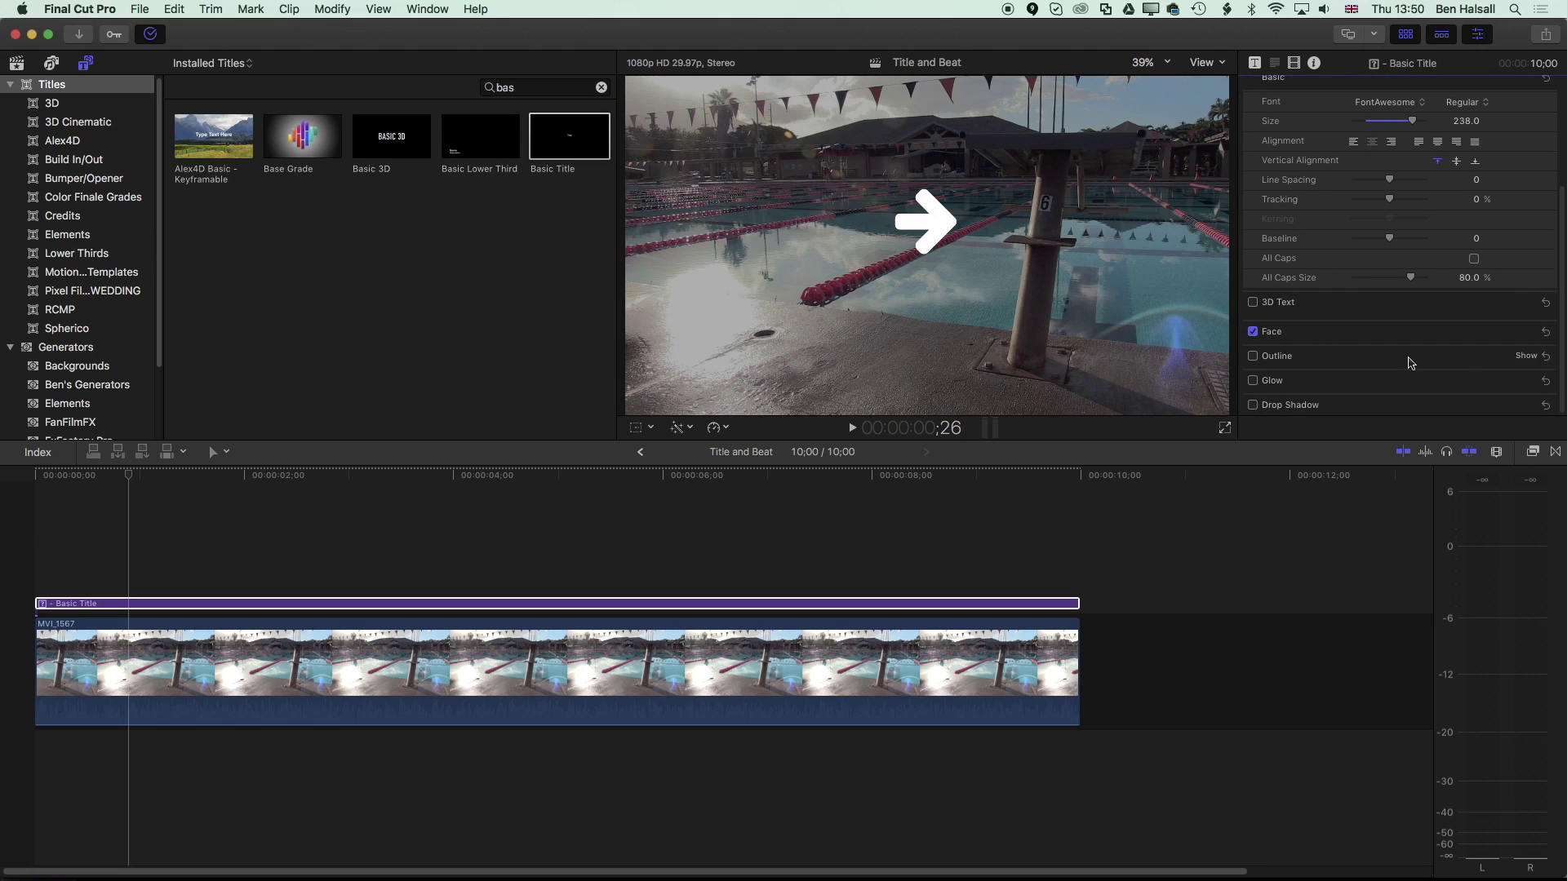
pyautogui.click(1524, 332)
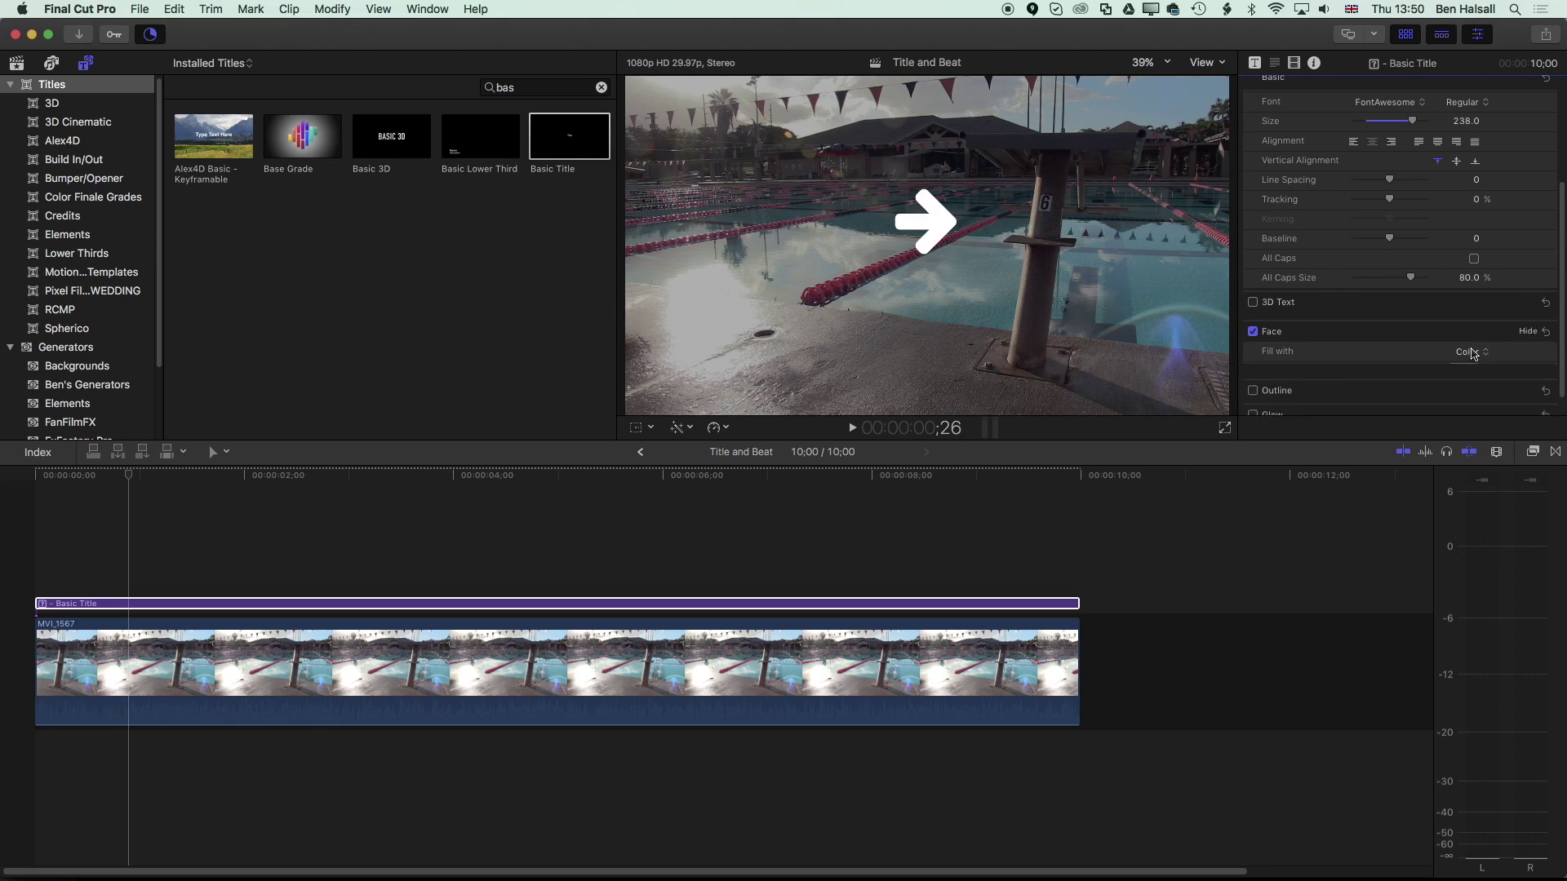
pyautogui.click(1463, 372)
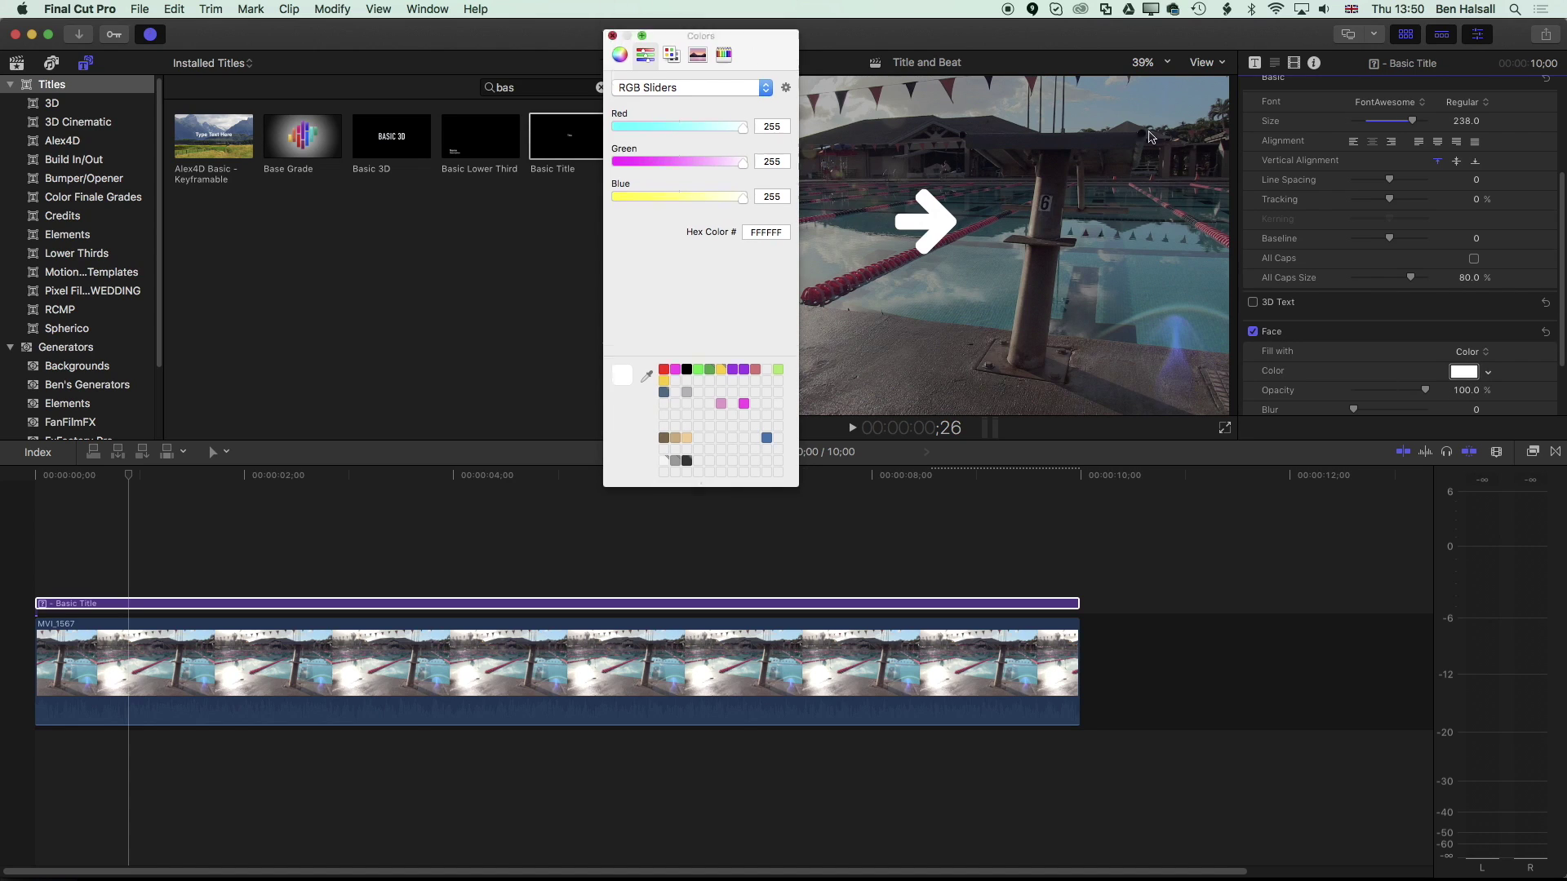
pyautogui.click(1474, 375)
pyautogui.click(1490, 377)
pyautogui.moveTo(1416, 420)
pyautogui.mouseDown()
pyautogui.moveTo(1417, 405)
pyautogui.moveTo(1388, 412)
pyautogui.mouseUp()
pyautogui.press('Escape')
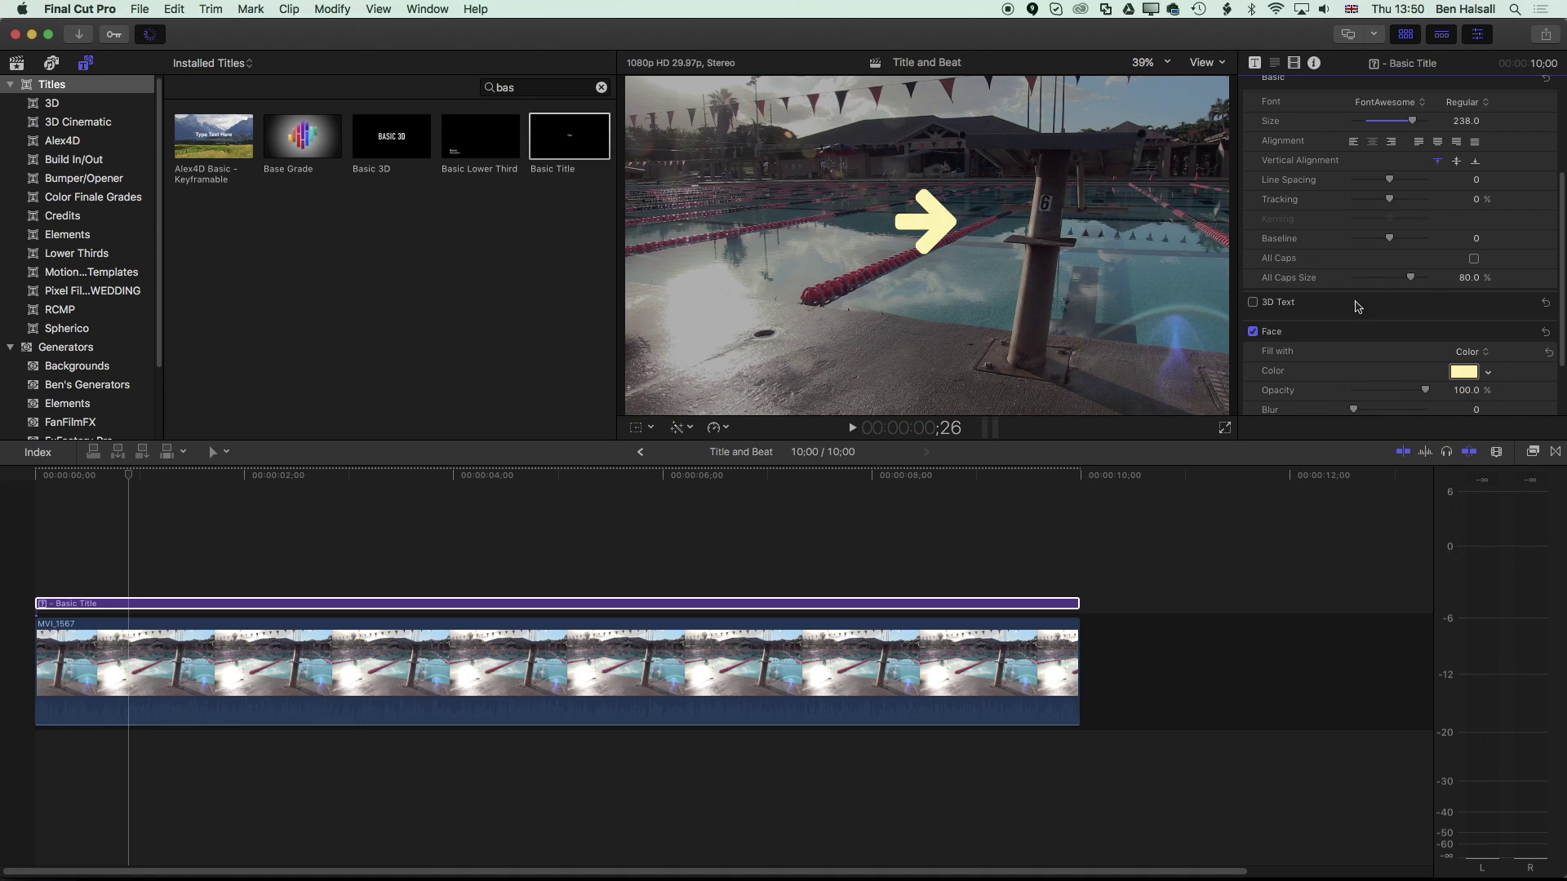
pyautogui.scroll(5, 1518, 222)
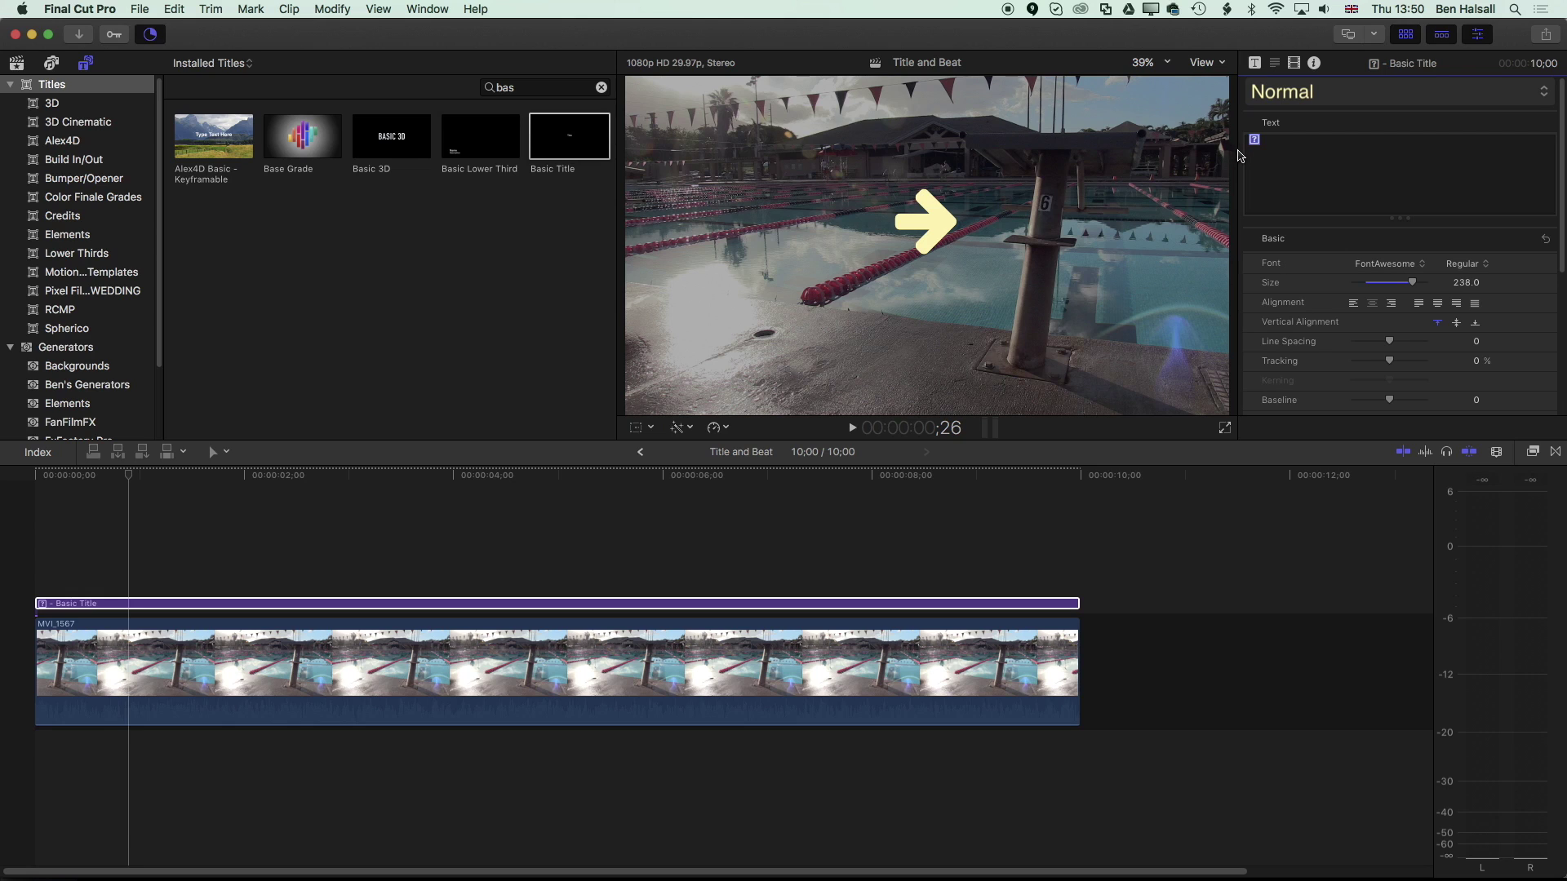
pyautogui.press('super+Tab')
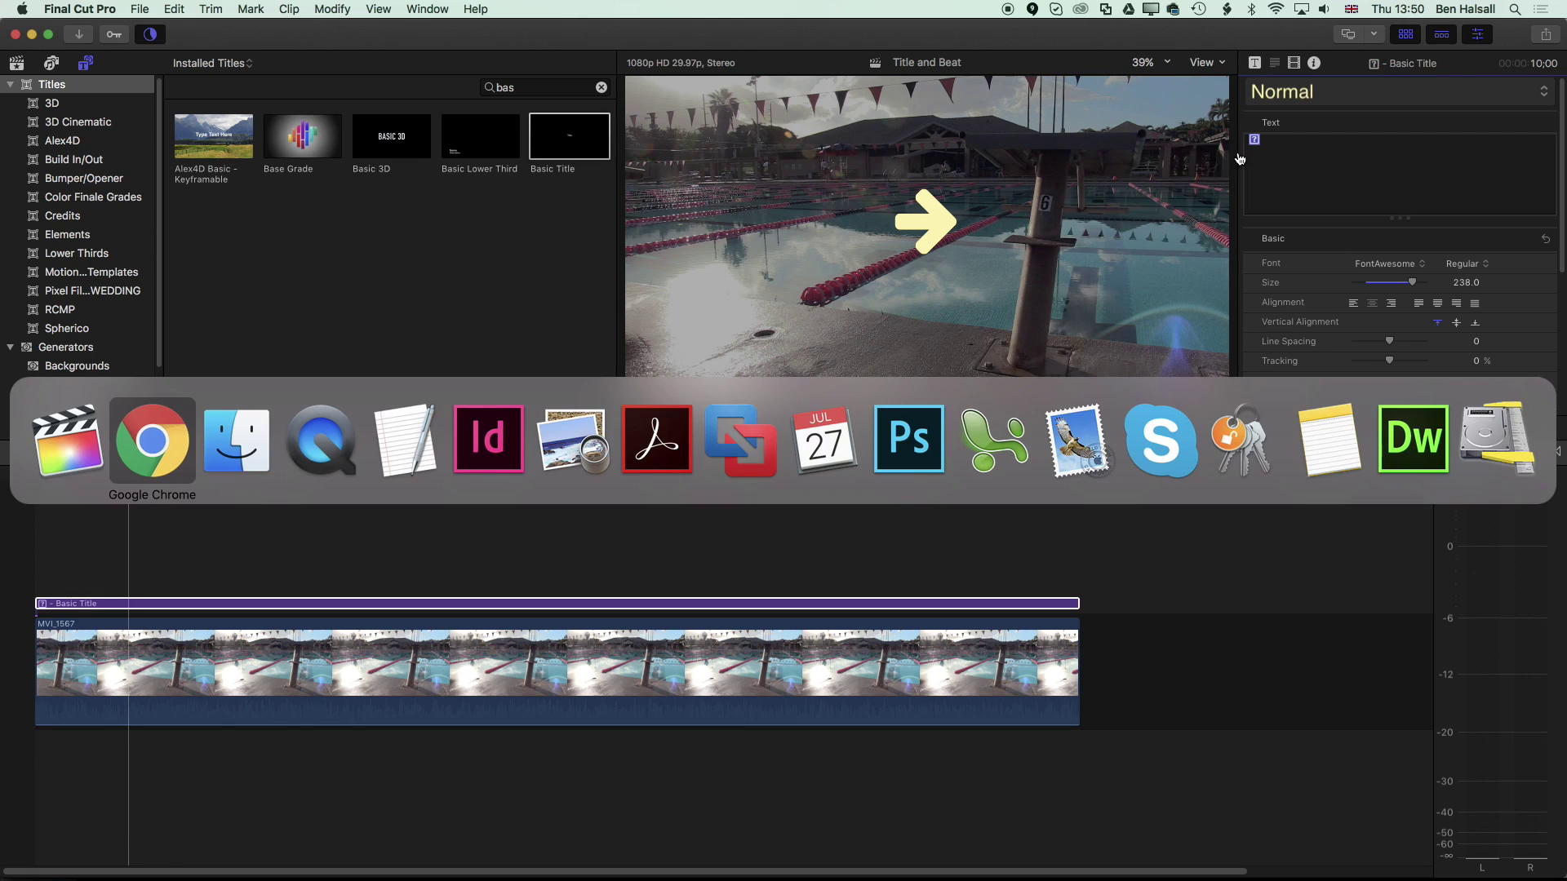
# - In Chrome, search the cheatsheet for 'face'
pyautogui.click(148, 447)
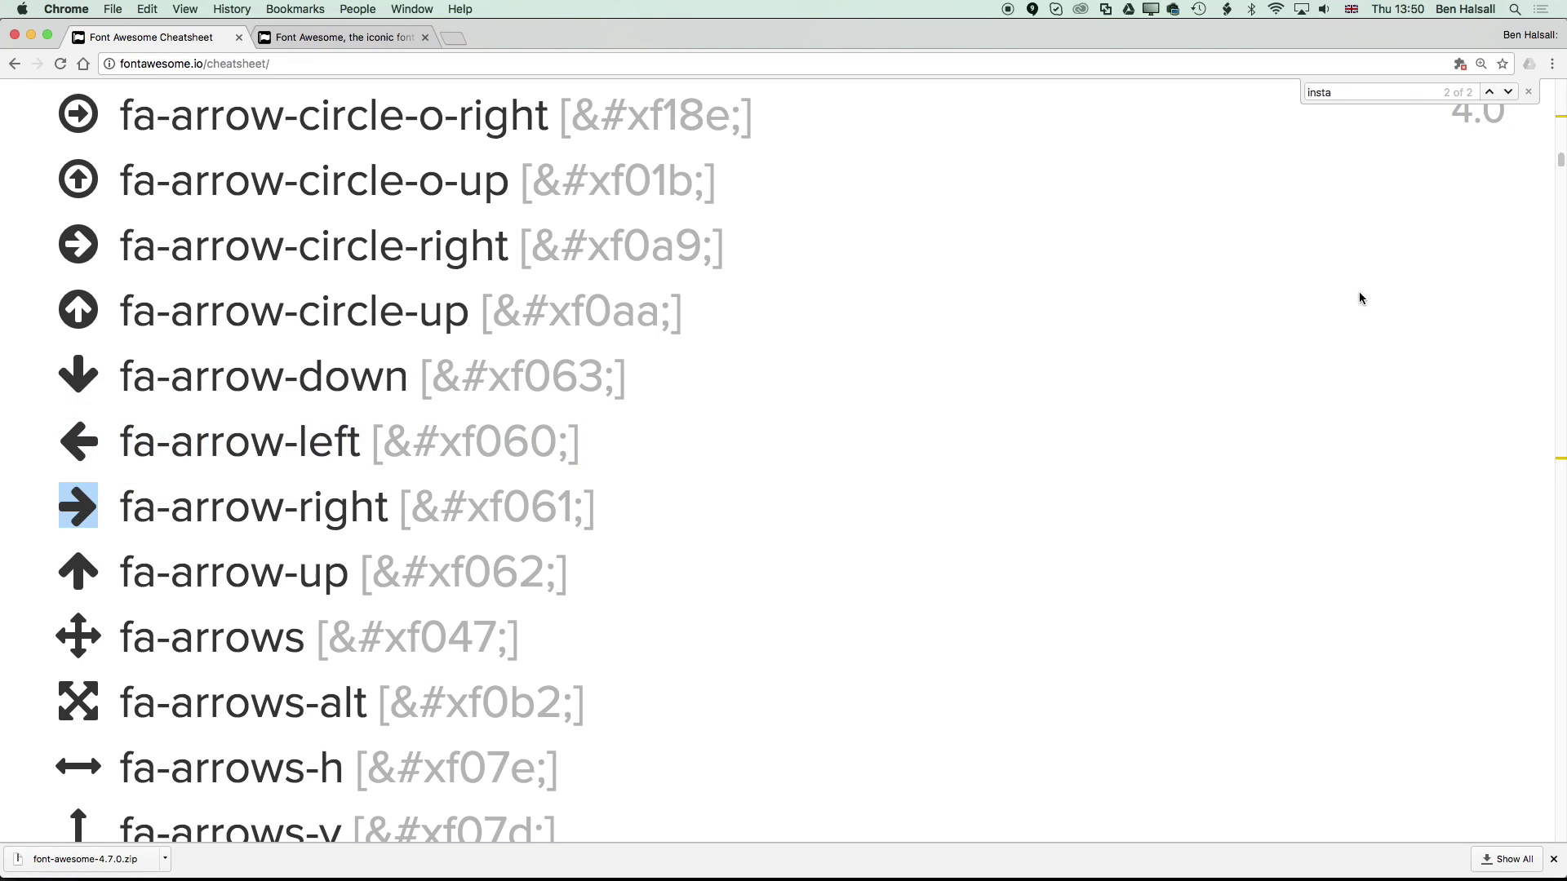
pyautogui.scroll(-6, 1188, 369)
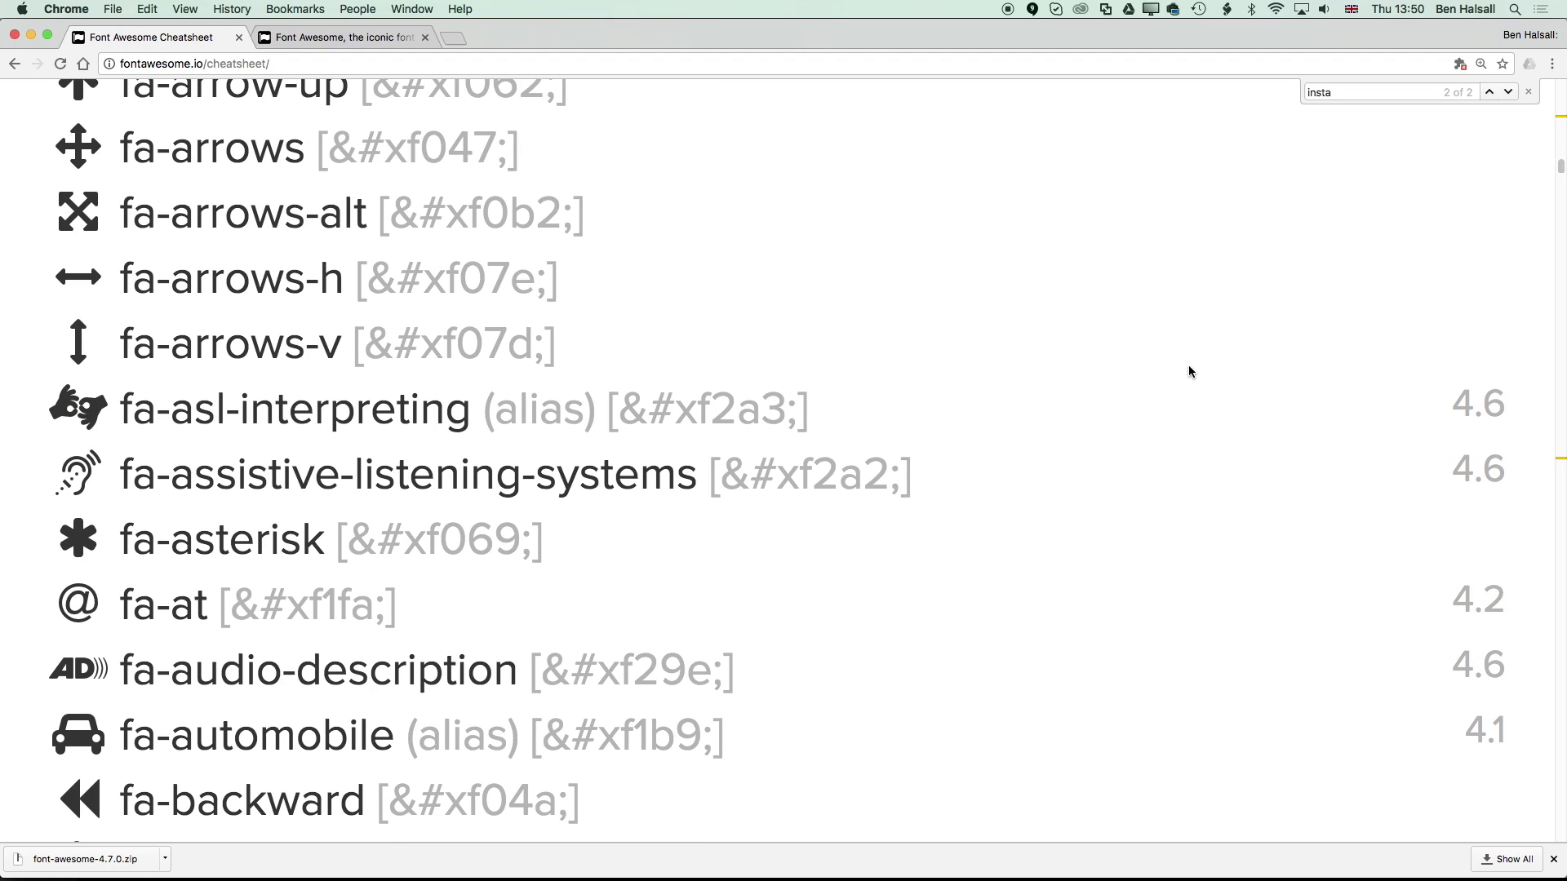
pyautogui.scroll(-10, 1188, 371)
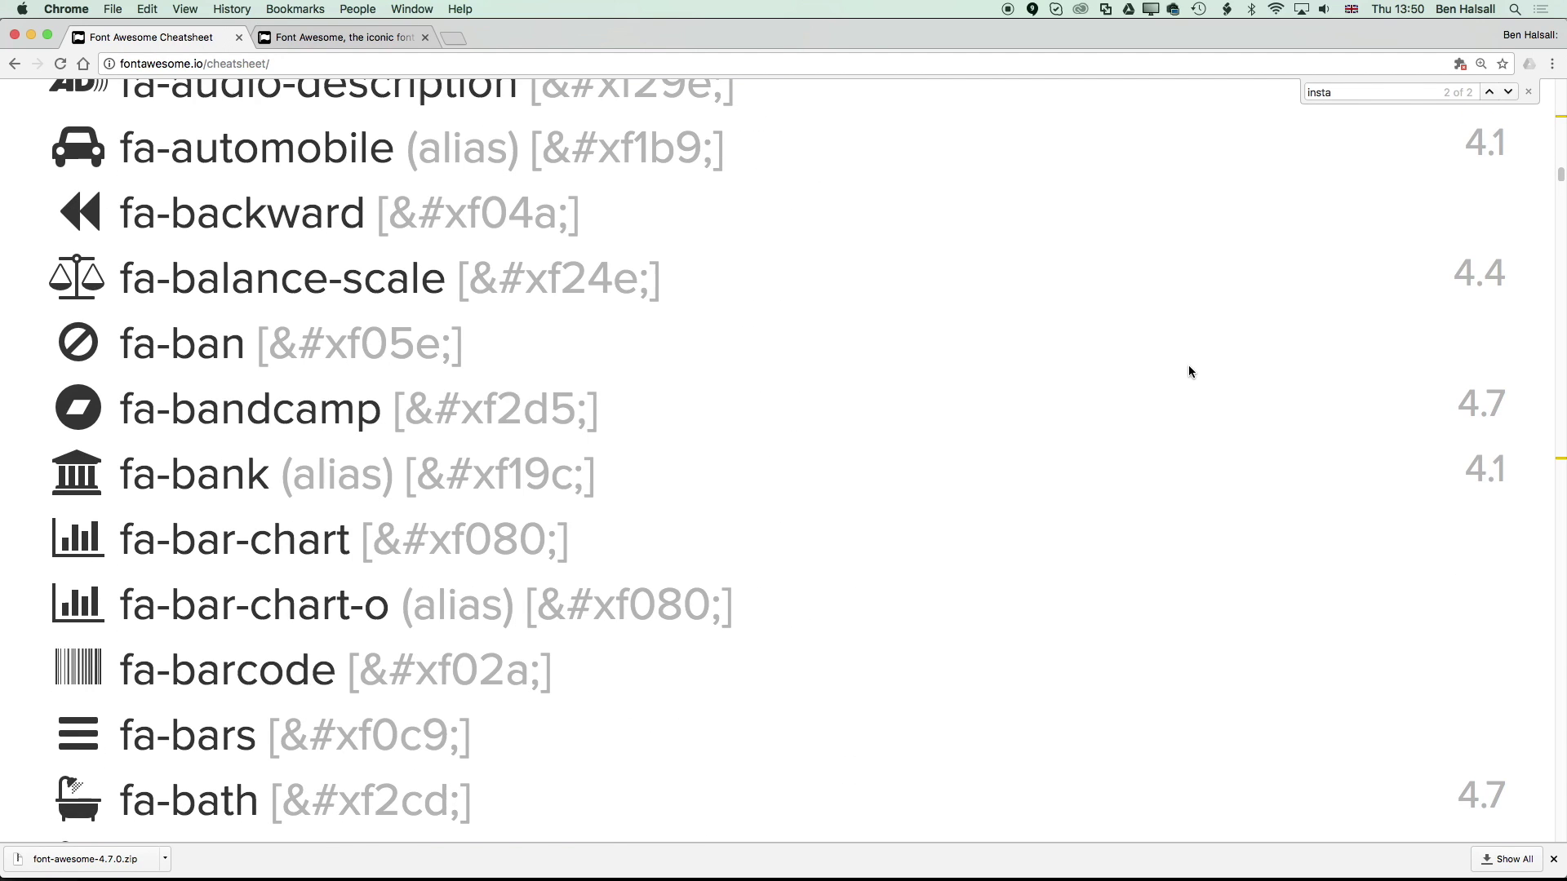
pyautogui.scroll(-12, 1189, 371)
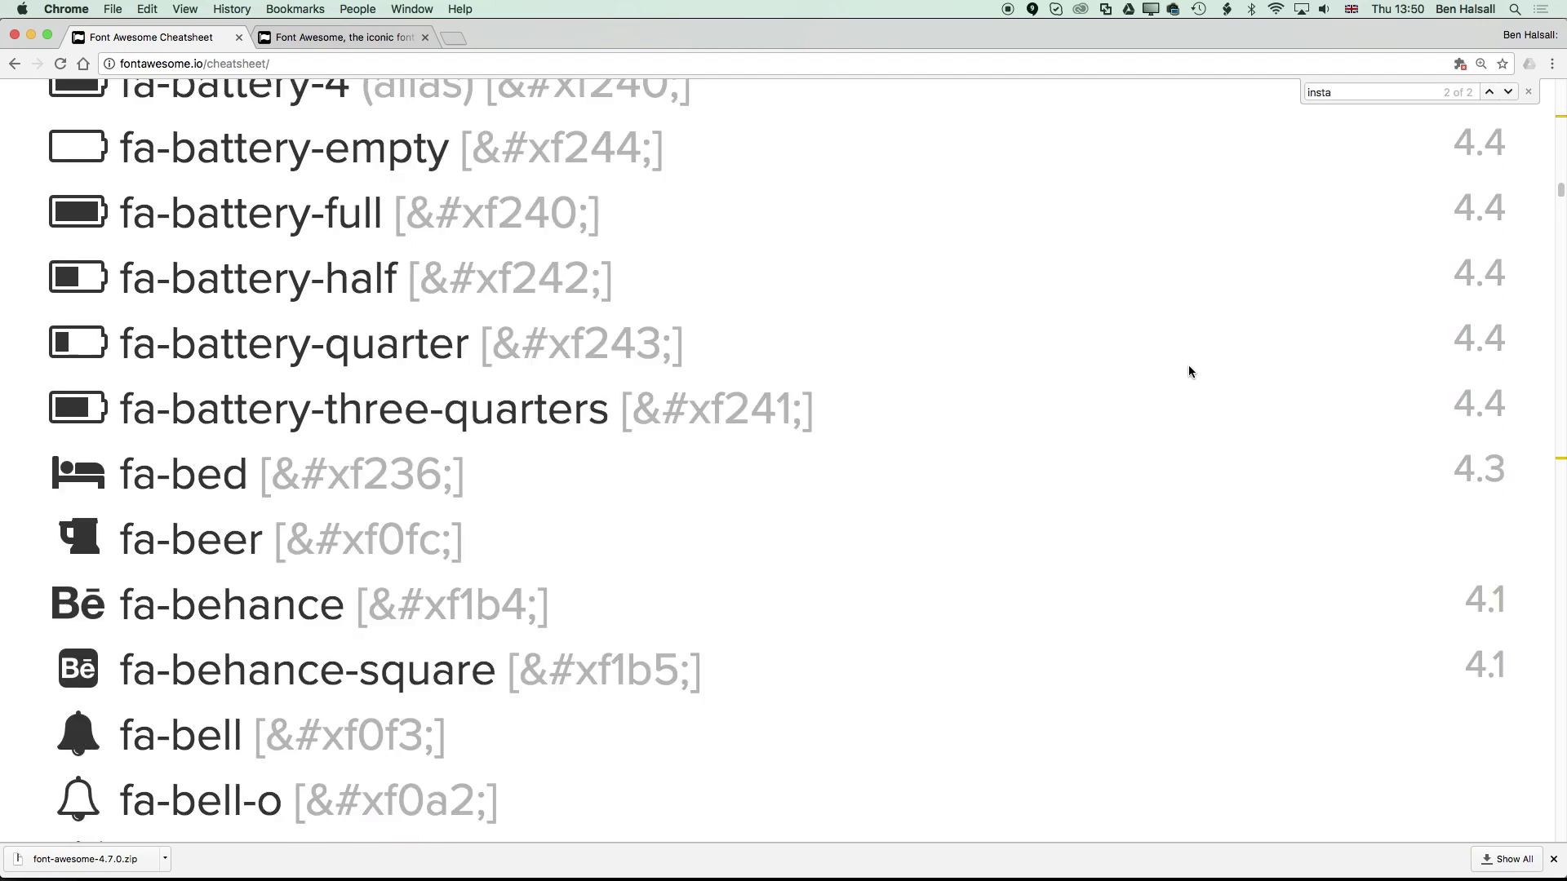
pyautogui.scroll(-5, 1189, 371)
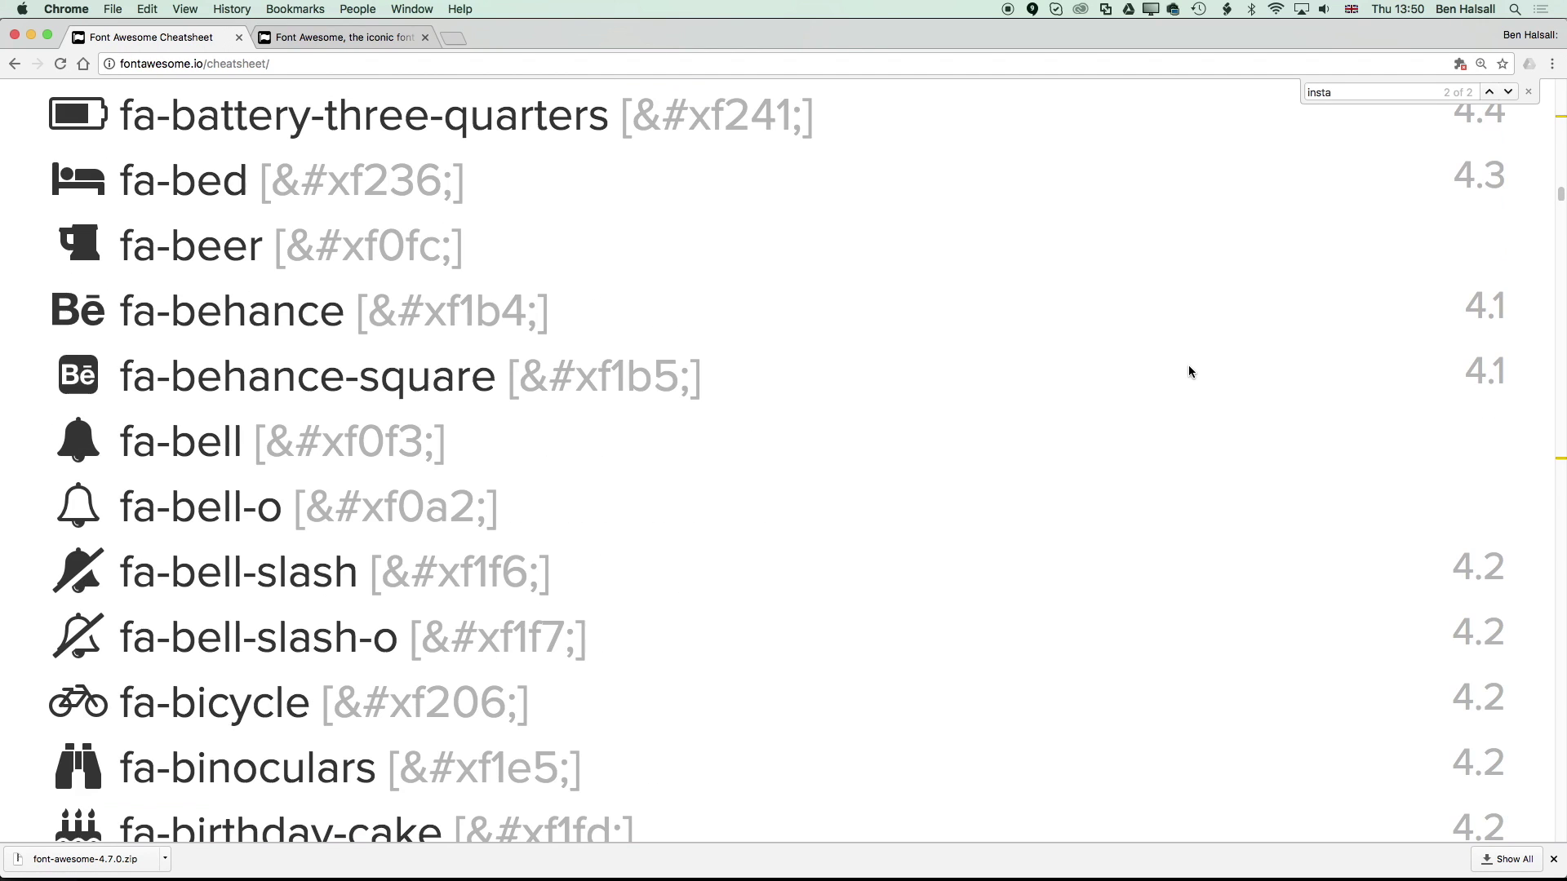
pyautogui.scroll(-4, 1188, 371)
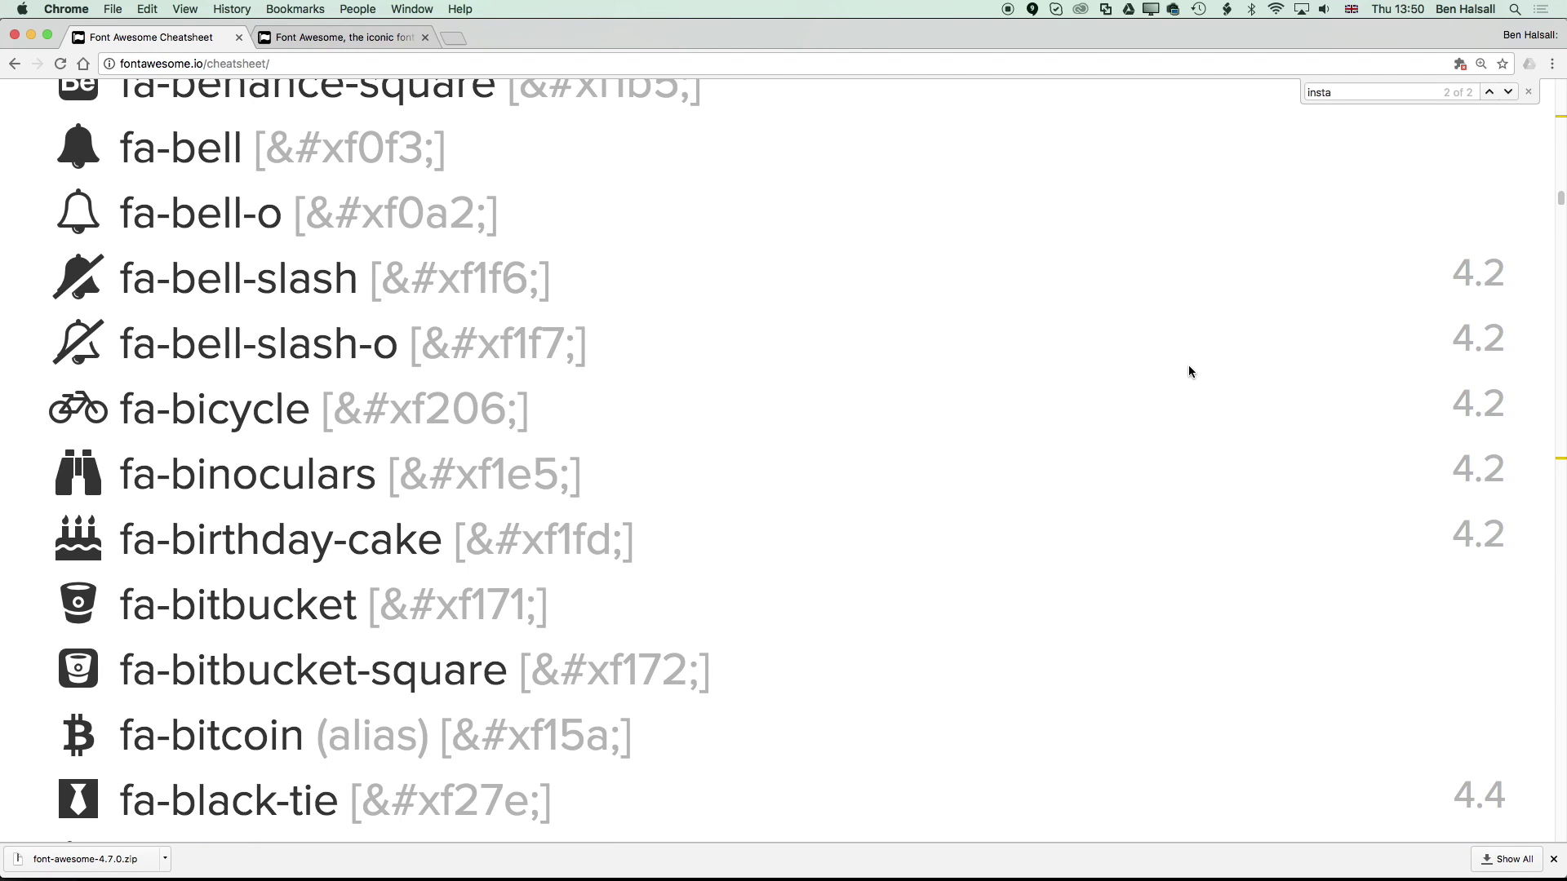
pyautogui.press('super+f')
pyautogui.write('face')
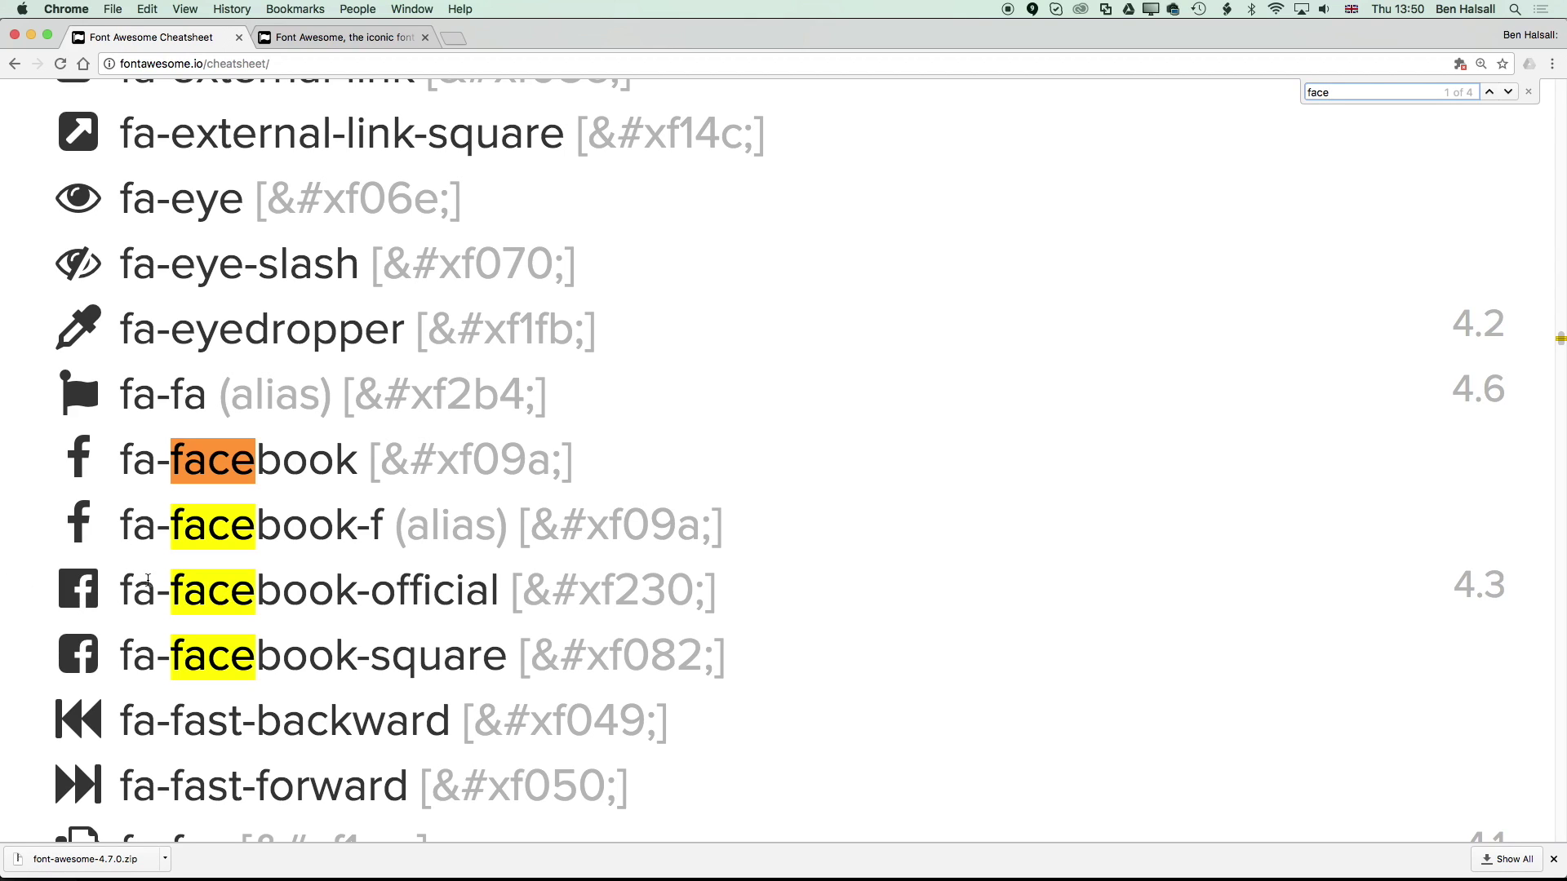
# - Select and copy the fa-facebook-official glyph with Cmd+C
pyautogui.moveTo(59, 600); pyautogui.dragTo(101, 600)
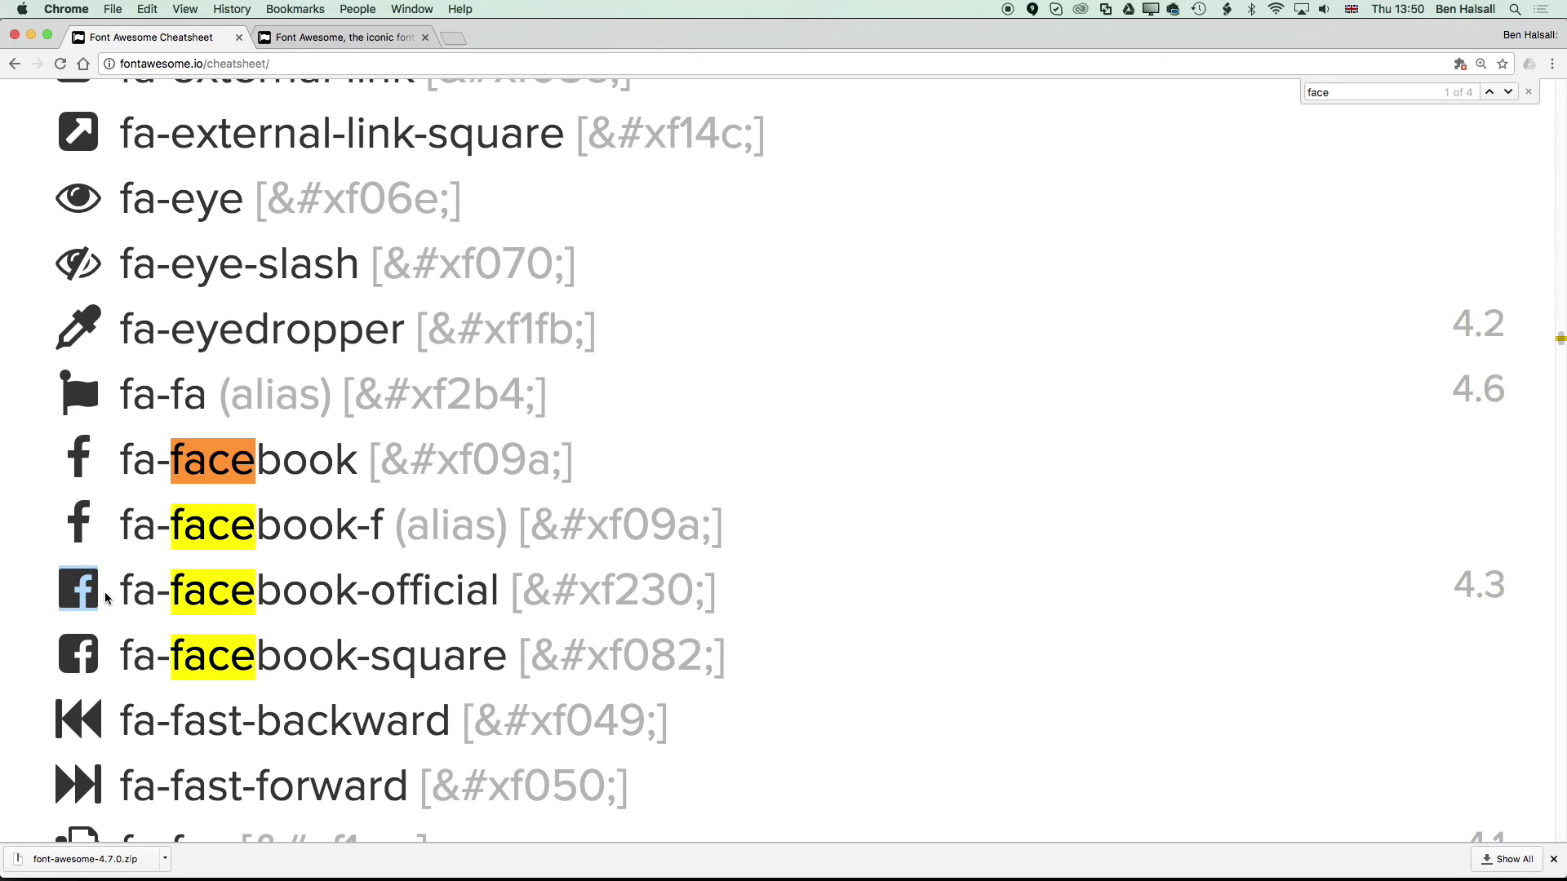
pyautogui.press('super+c')
pyautogui.press('super+Tab')
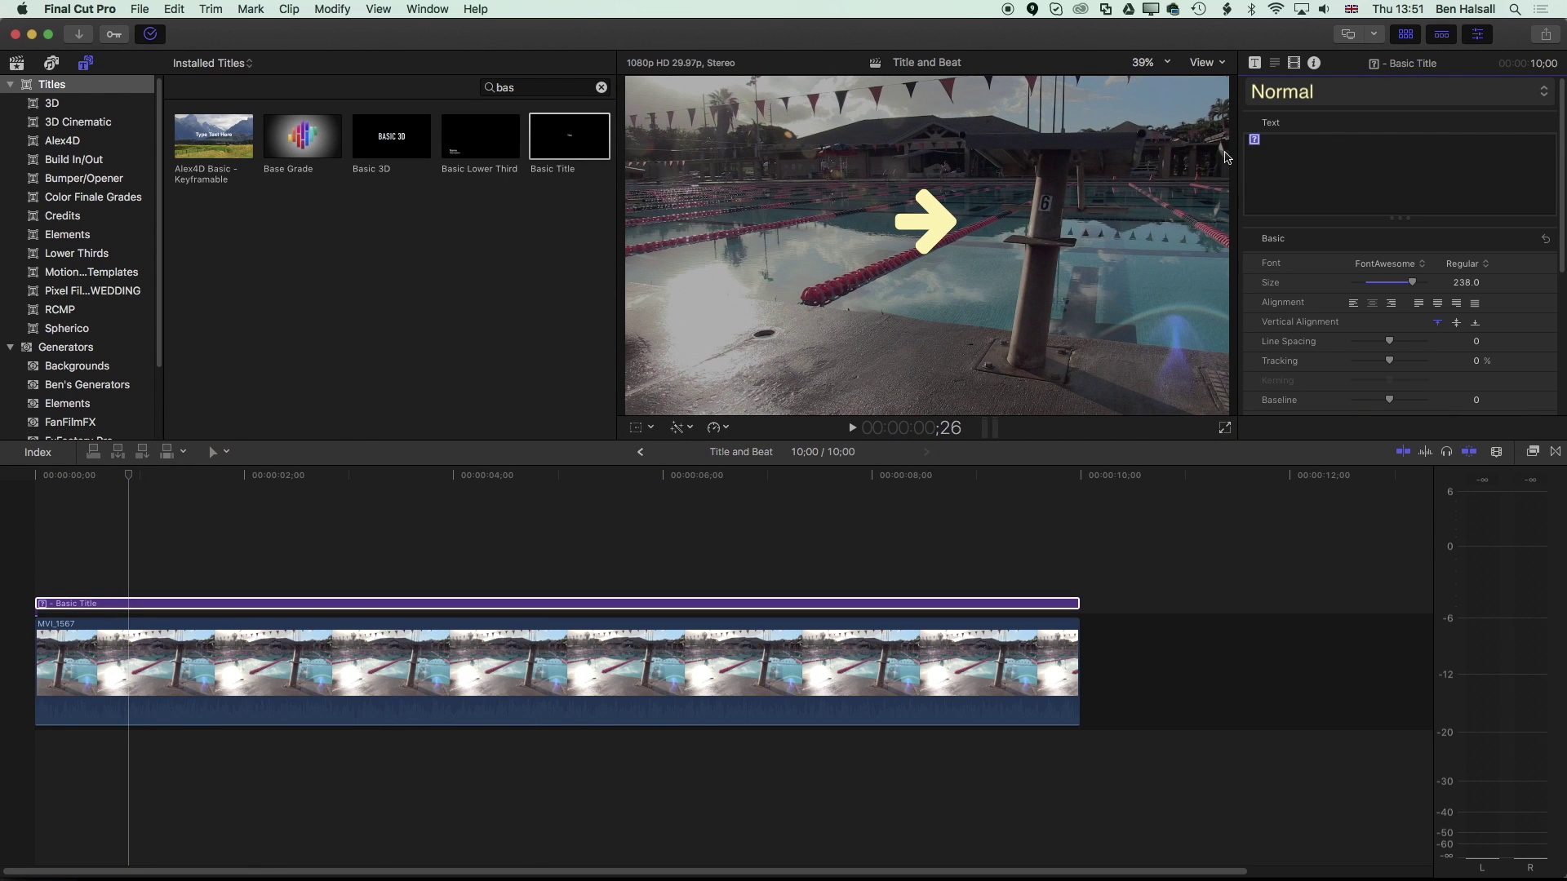
# - Paste the Facebook glyph over the title's arrow and set its Face Color to white
pyautogui.doubleClick(1255, 139)
pyautogui.press('super+v')
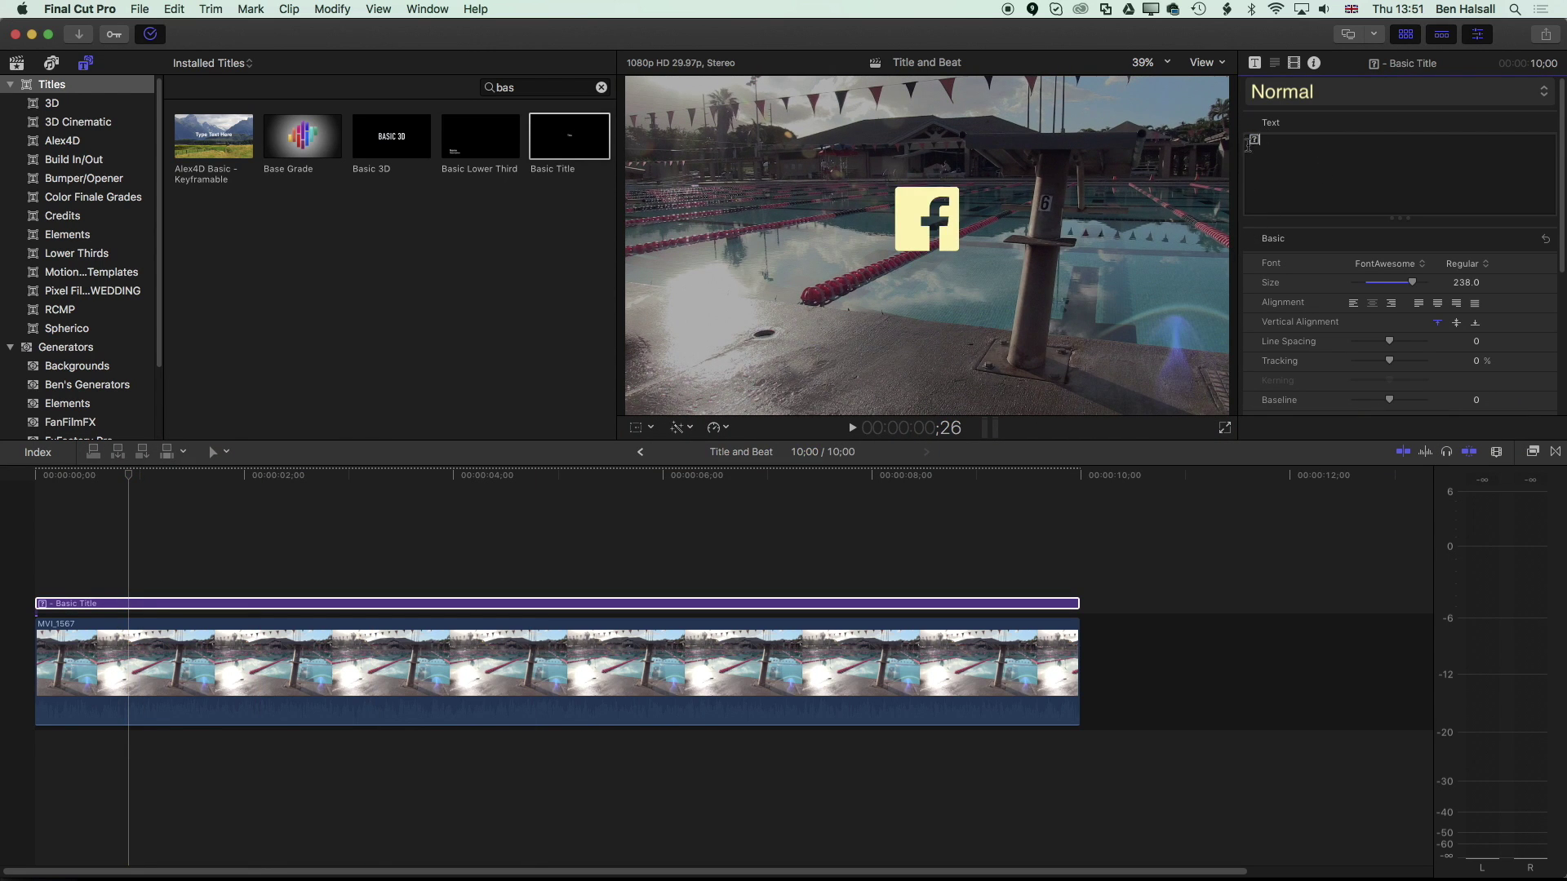
pyautogui.press('super+a')
pyautogui.scroll(-6, 1540, 296)
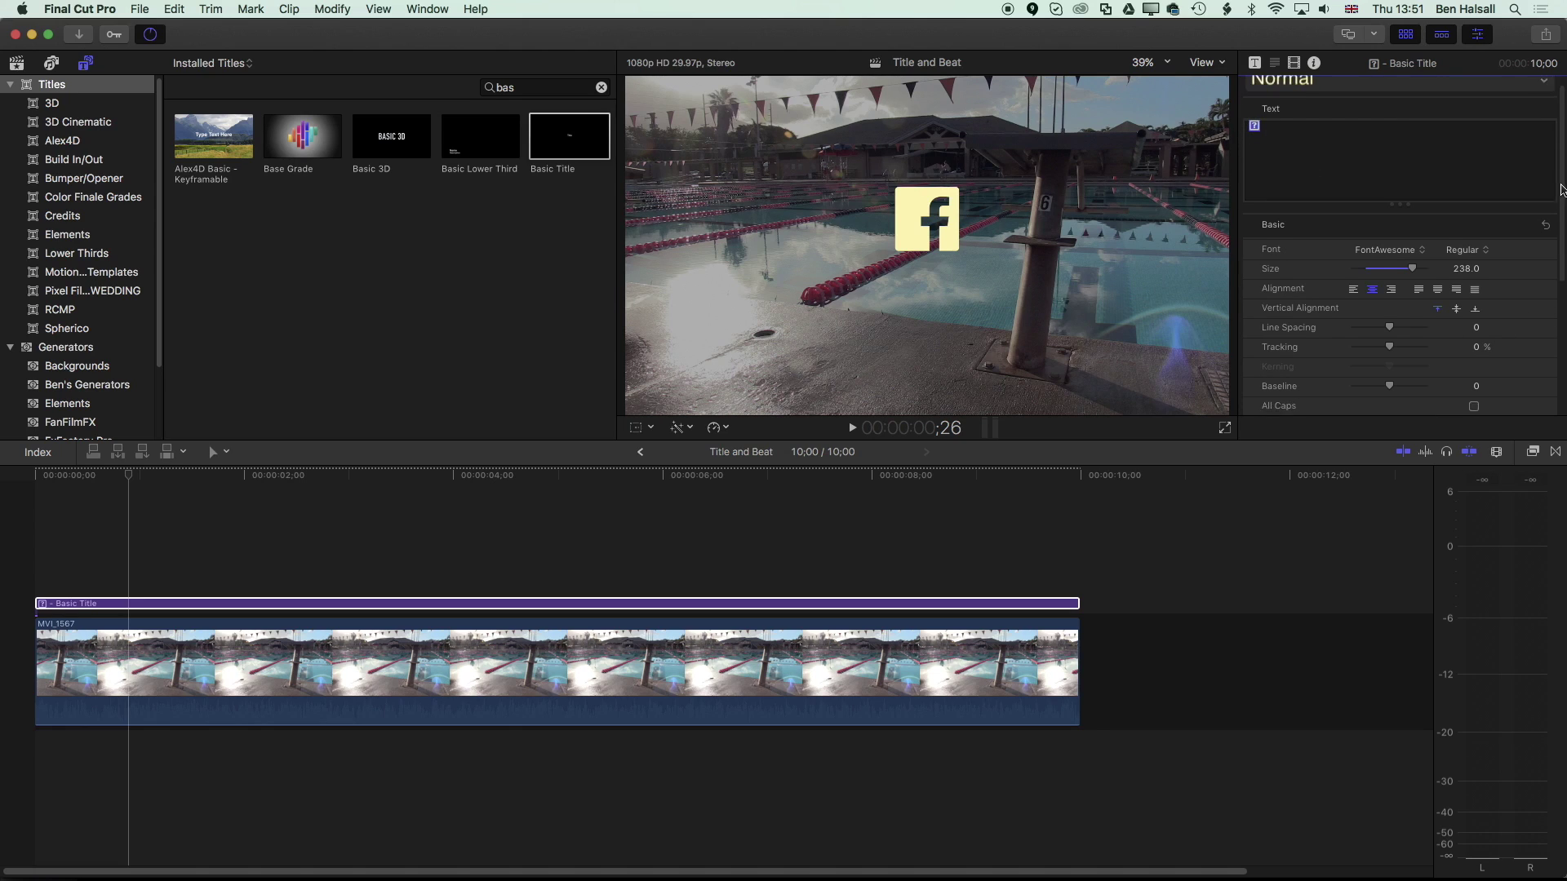
pyautogui.click(1474, 303)
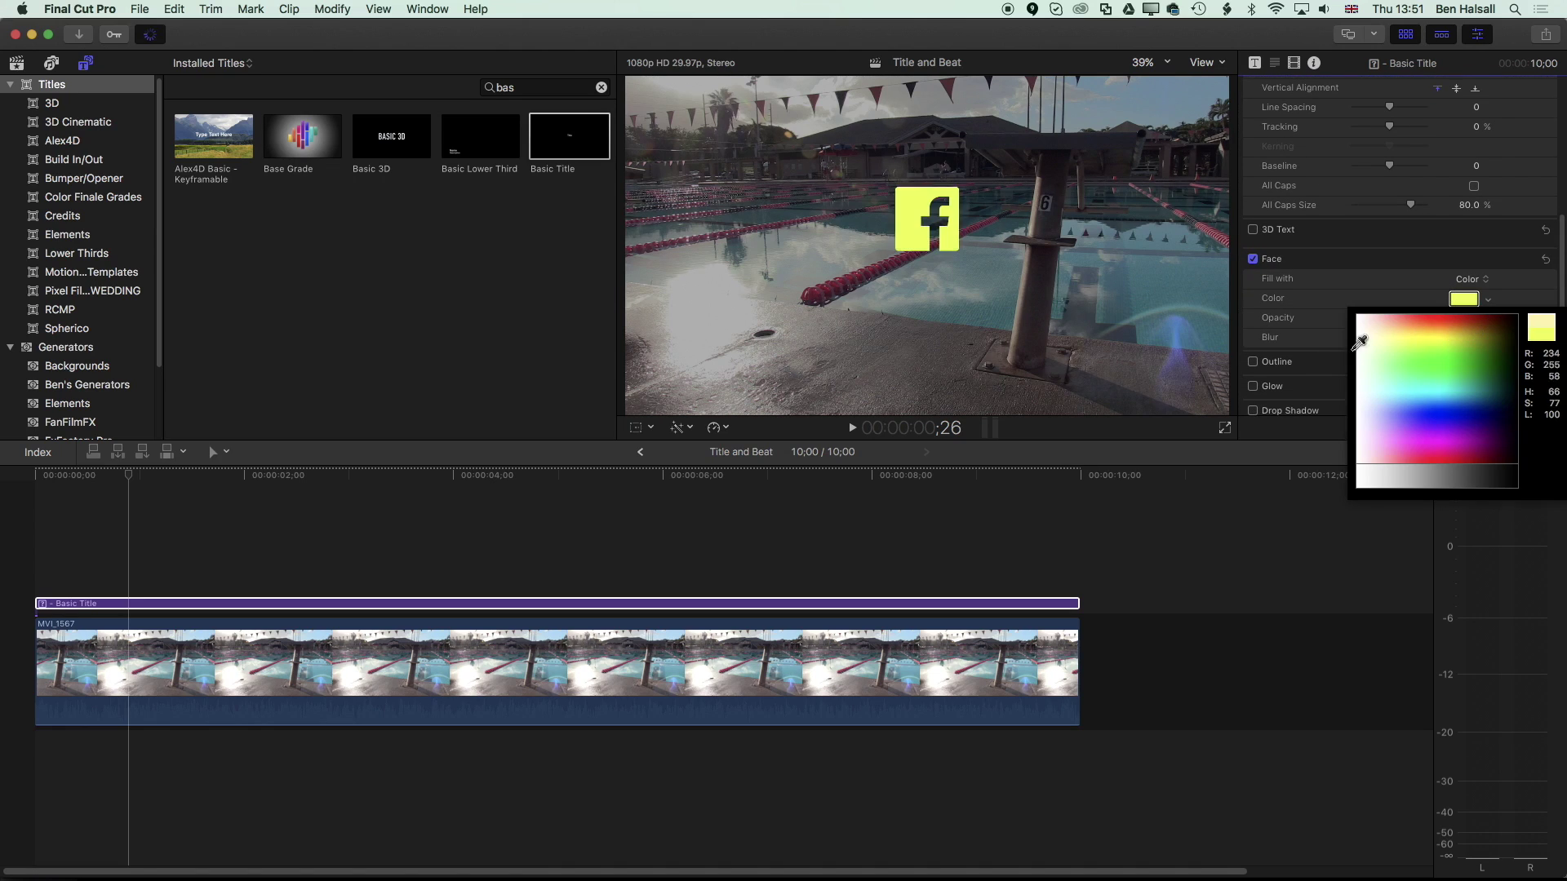
pyautogui.click(1362, 312)
pyautogui.press('Escape')
pyautogui.scroll(8, 1339, 204)
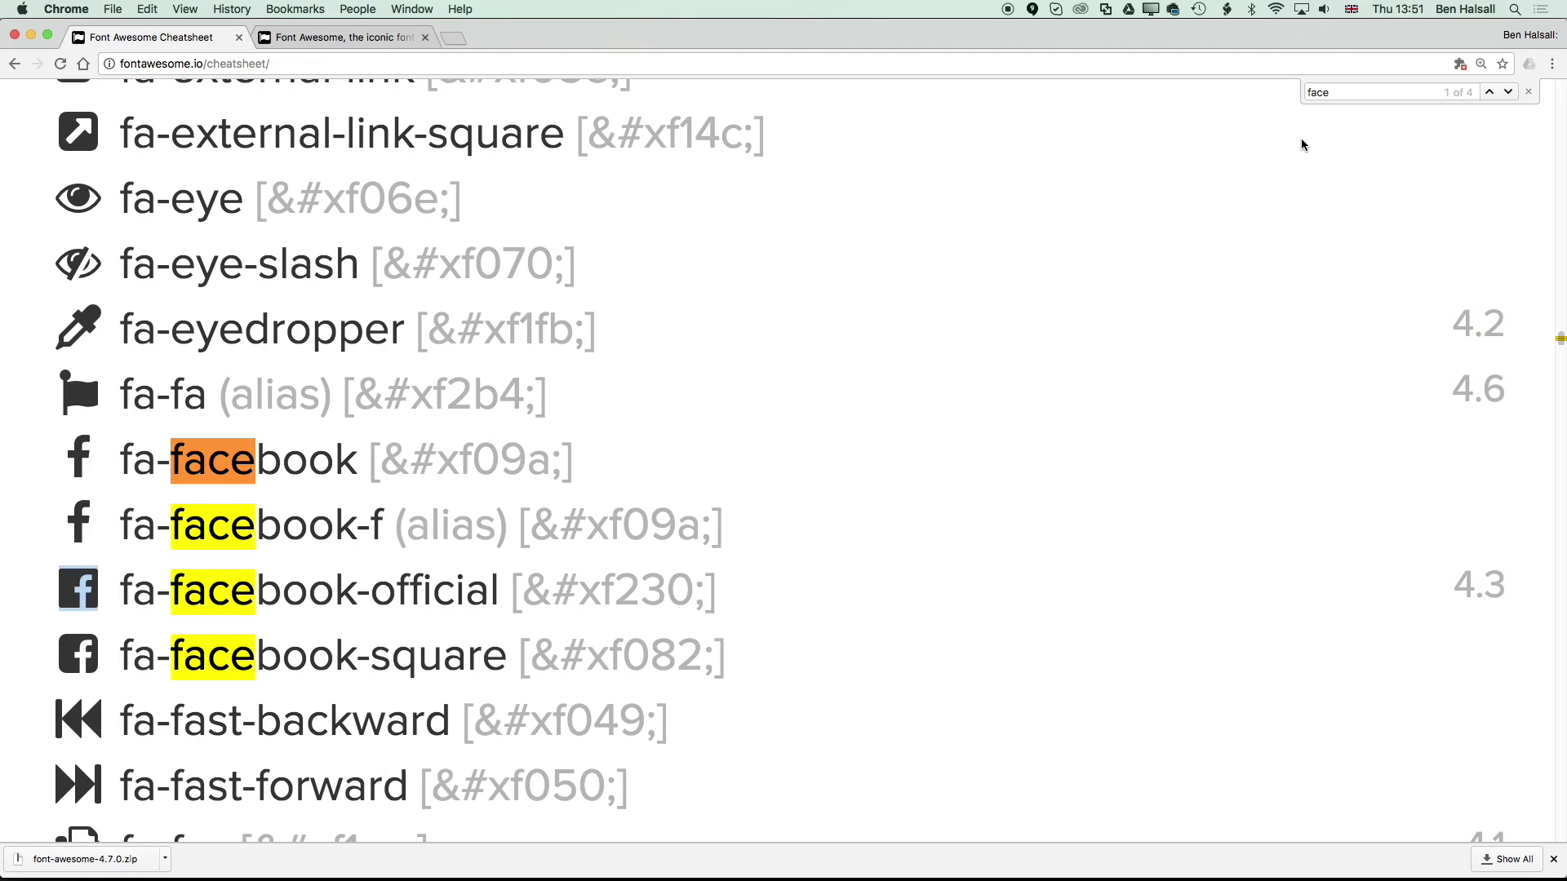
# - Find 'insta' on the cheatsheet and paste the Instagram glyph as the title's second line
pyautogui.press('super+Tab')
pyautogui.press('super+f')
pyautogui.write('insta')
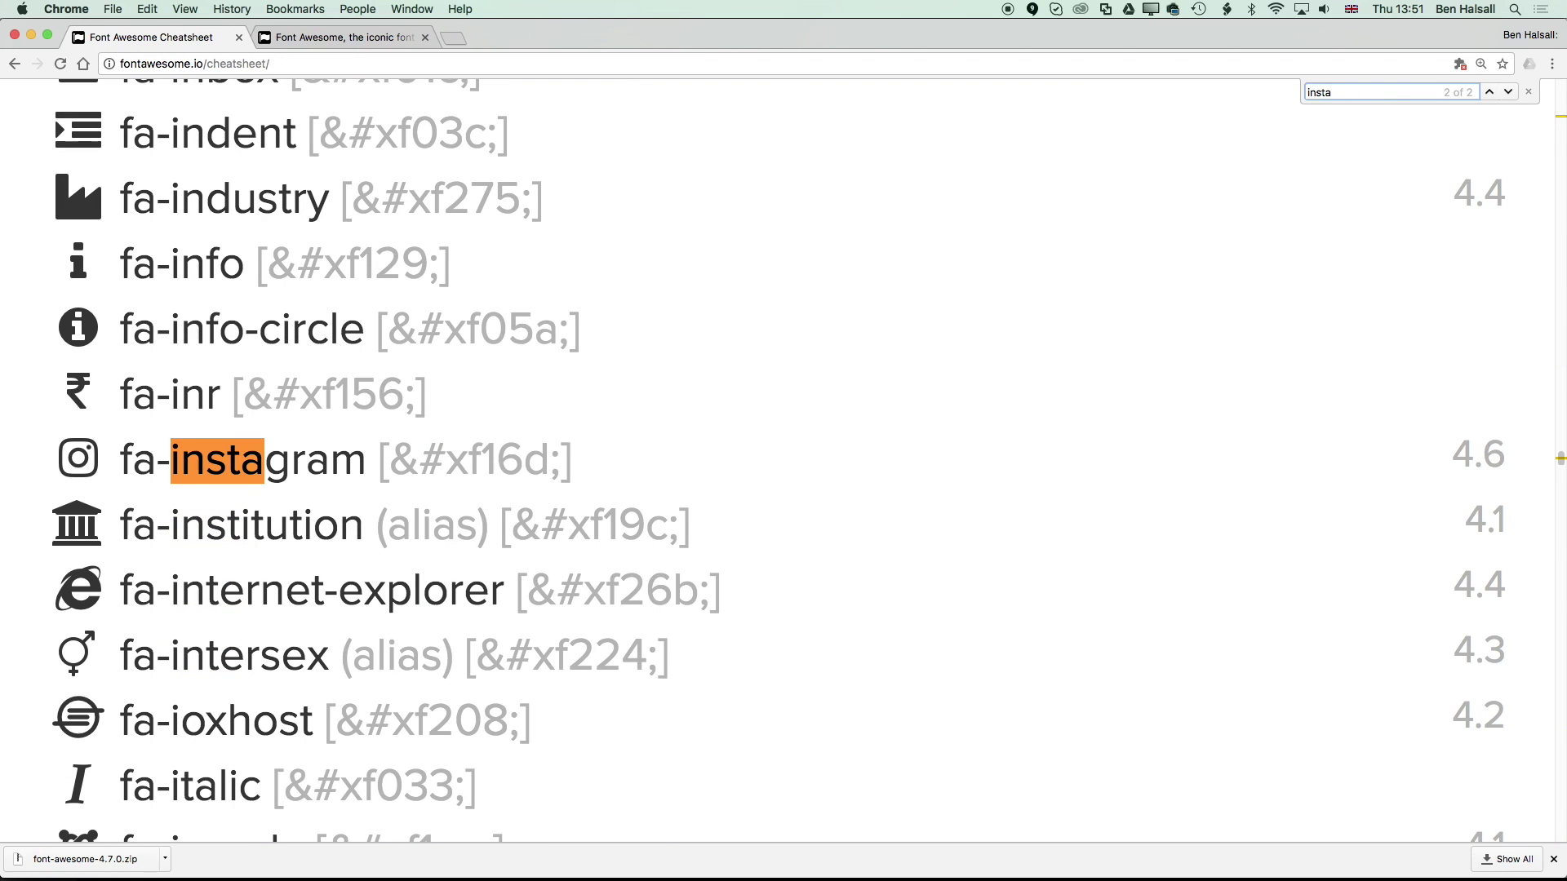
pyautogui.moveTo(62, 464); pyautogui.dragTo(108, 461)
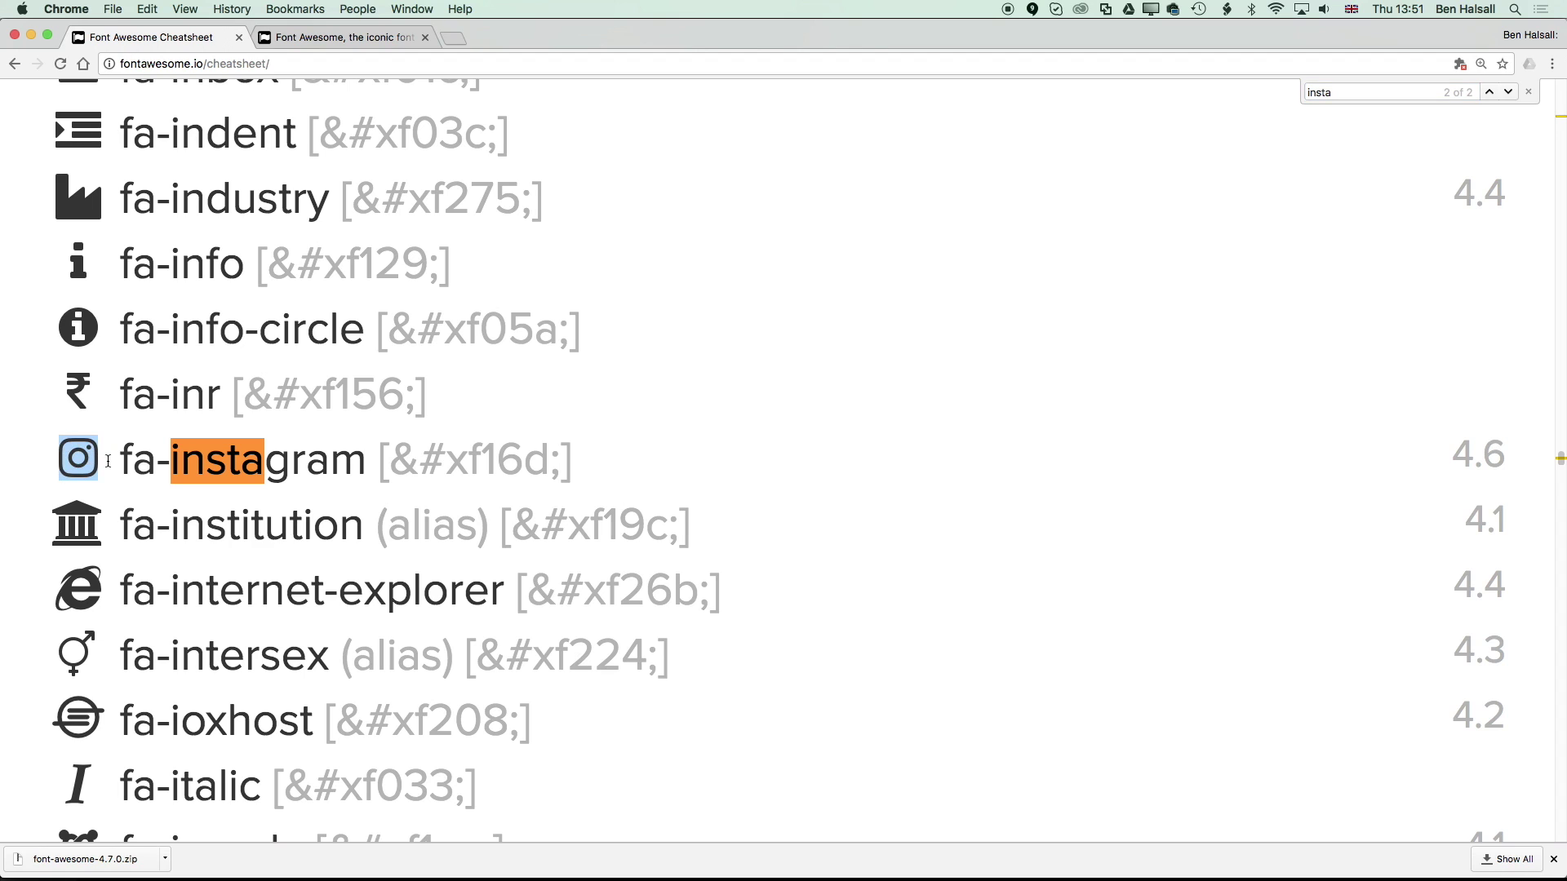
pyautogui.press('super+Tab')
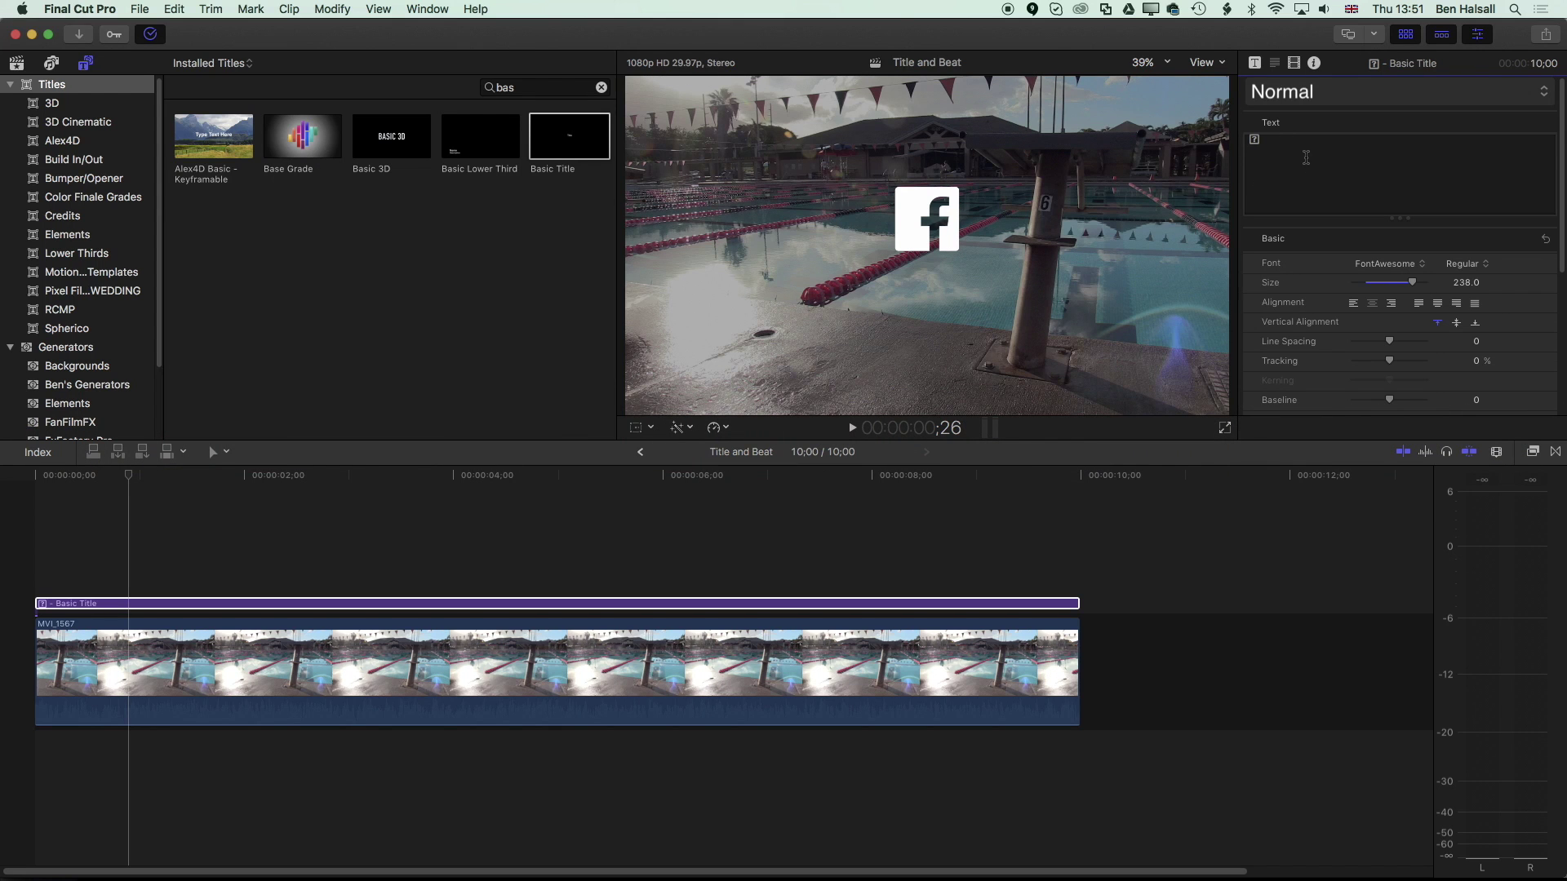
pyautogui.press('super+v')
# - Scroll the Font Awesome cheatsheet and copy the fa-resistance glyph
pyautogui.press('super+Tab')
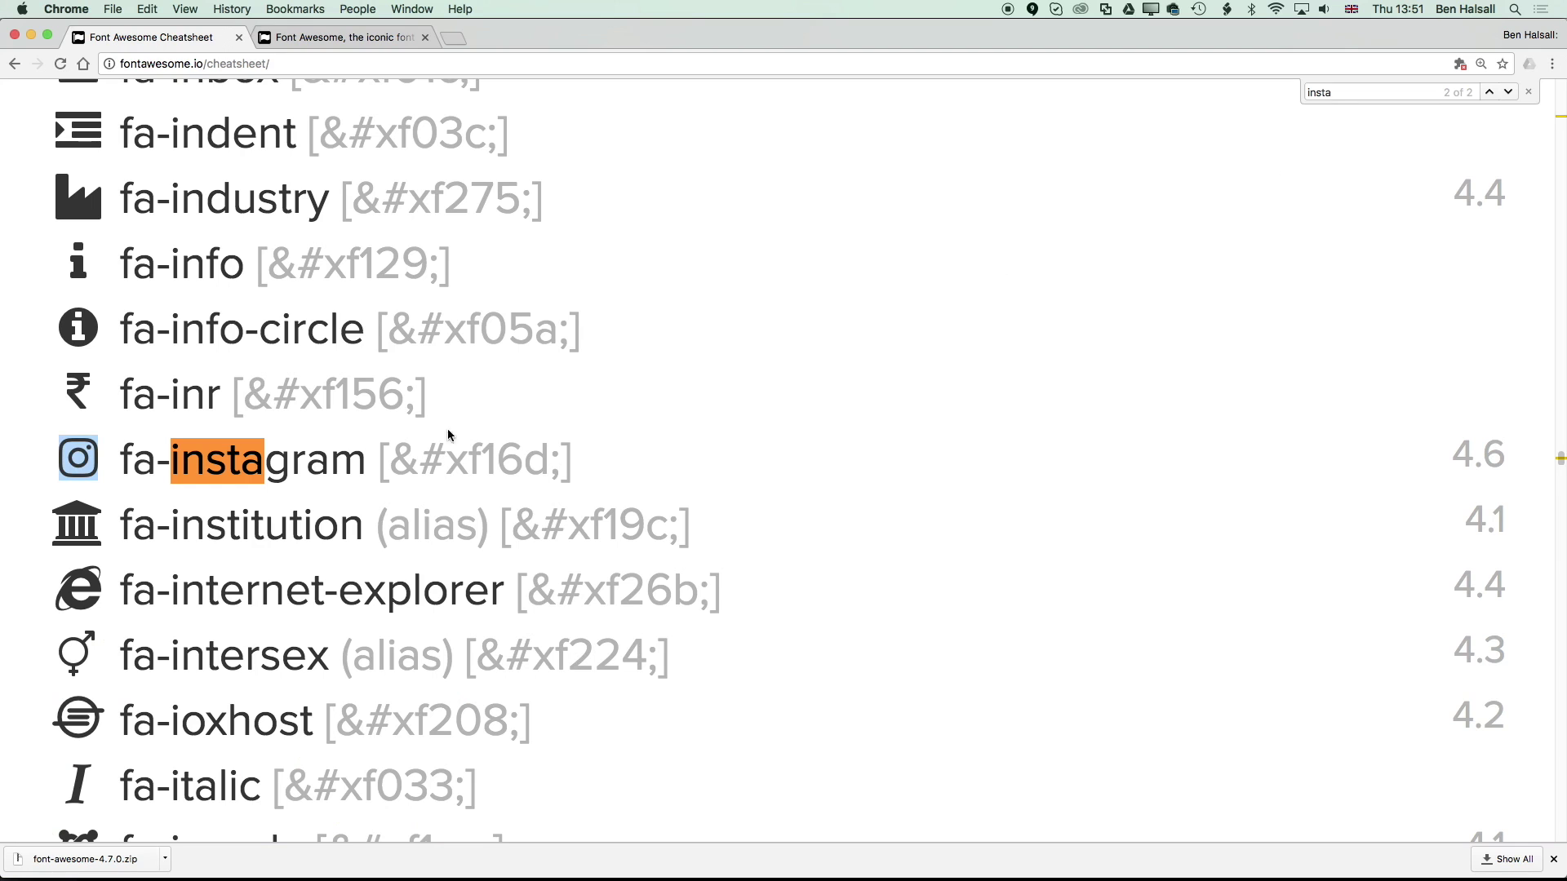
pyautogui.scroll(-10, 349, 483)
pyautogui.scroll(-20, 350, 482)
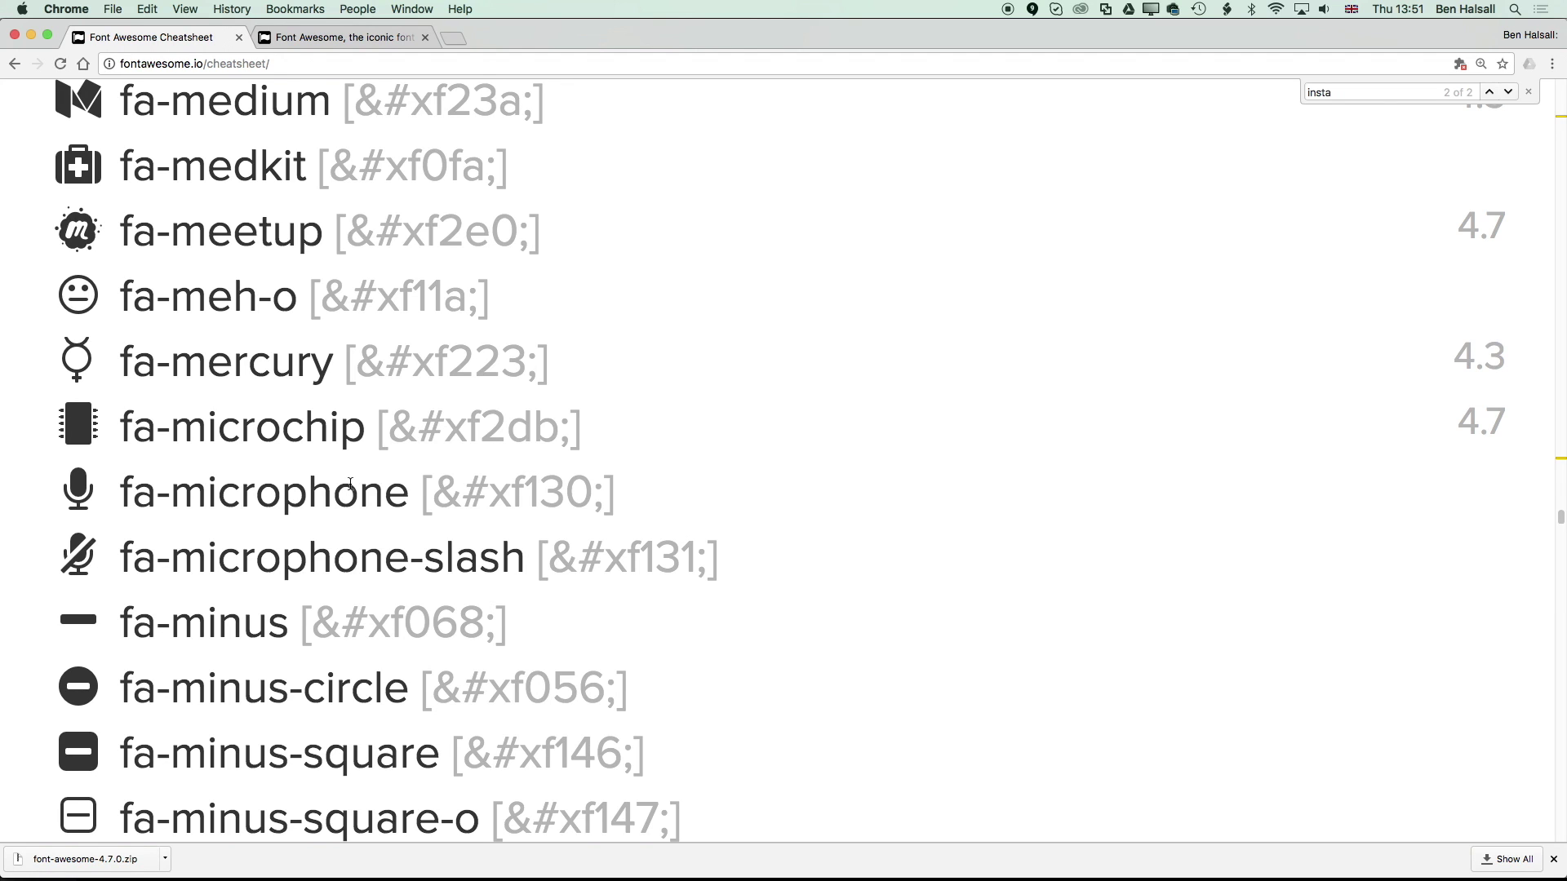
pyautogui.scroll(-20, 349, 484)
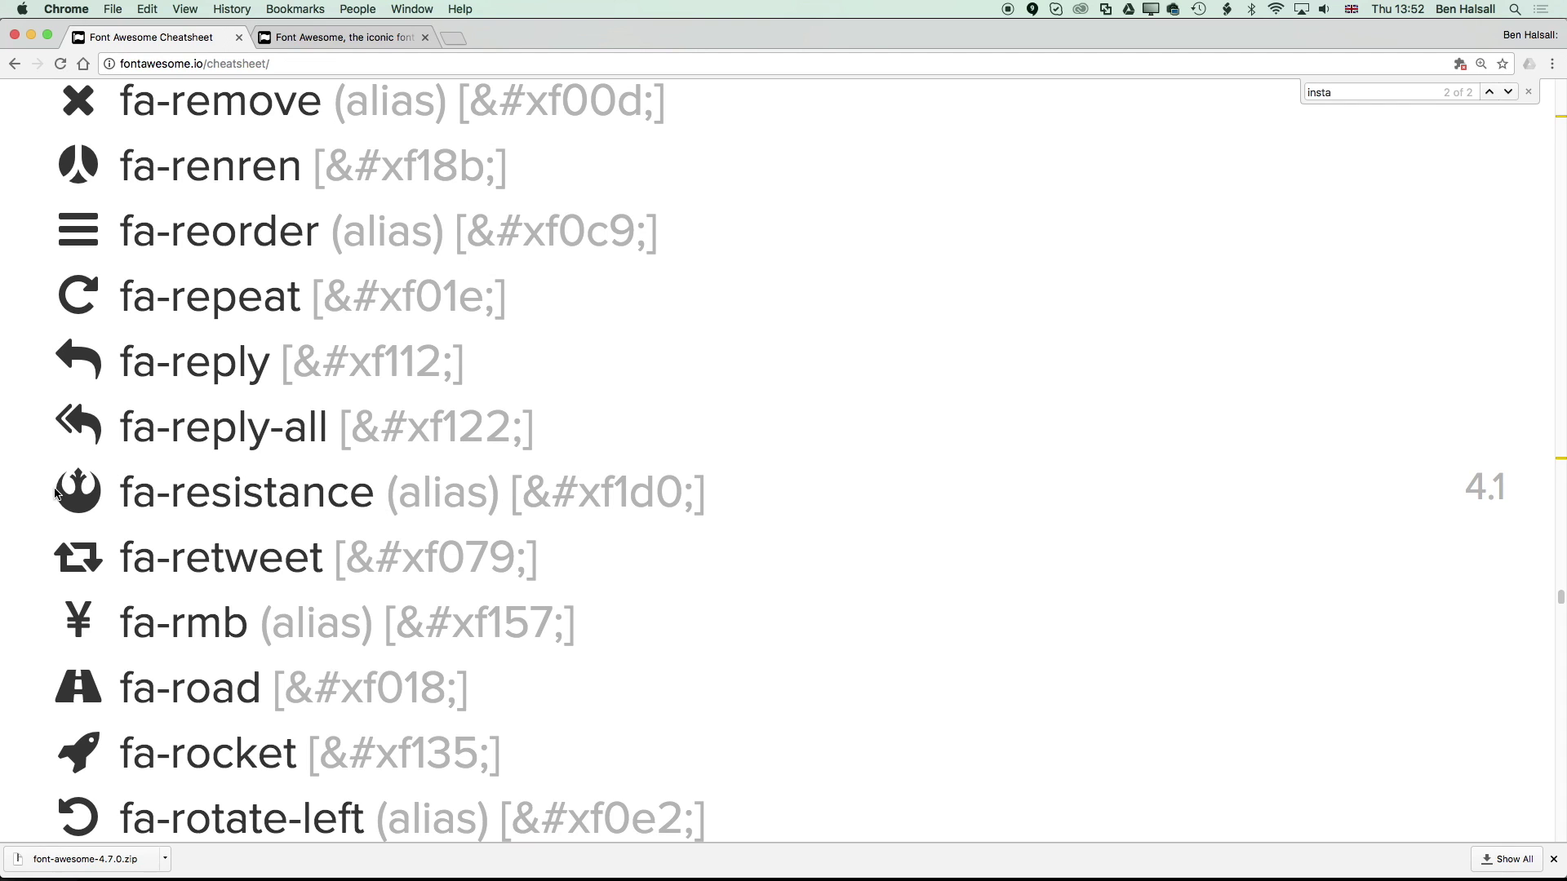
pyautogui.moveTo(59, 487); pyautogui.dragTo(122, 488)
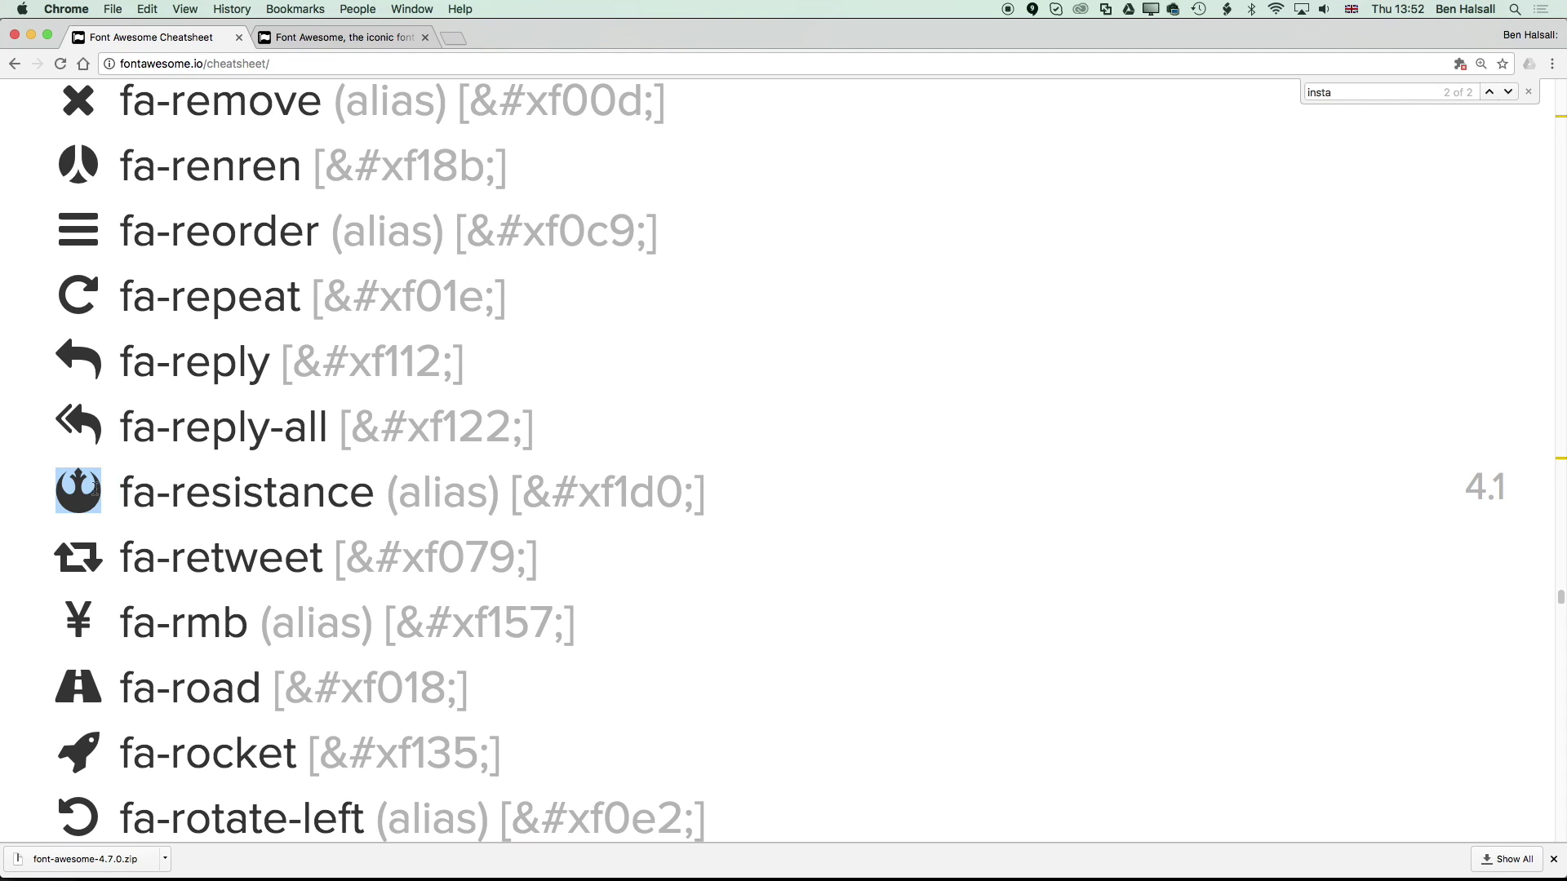
pyautogui.press('super+c')
# - Paste the fa-resistance glyph as a third line below Instagram in the title text
pyautogui.press('super+Tab')
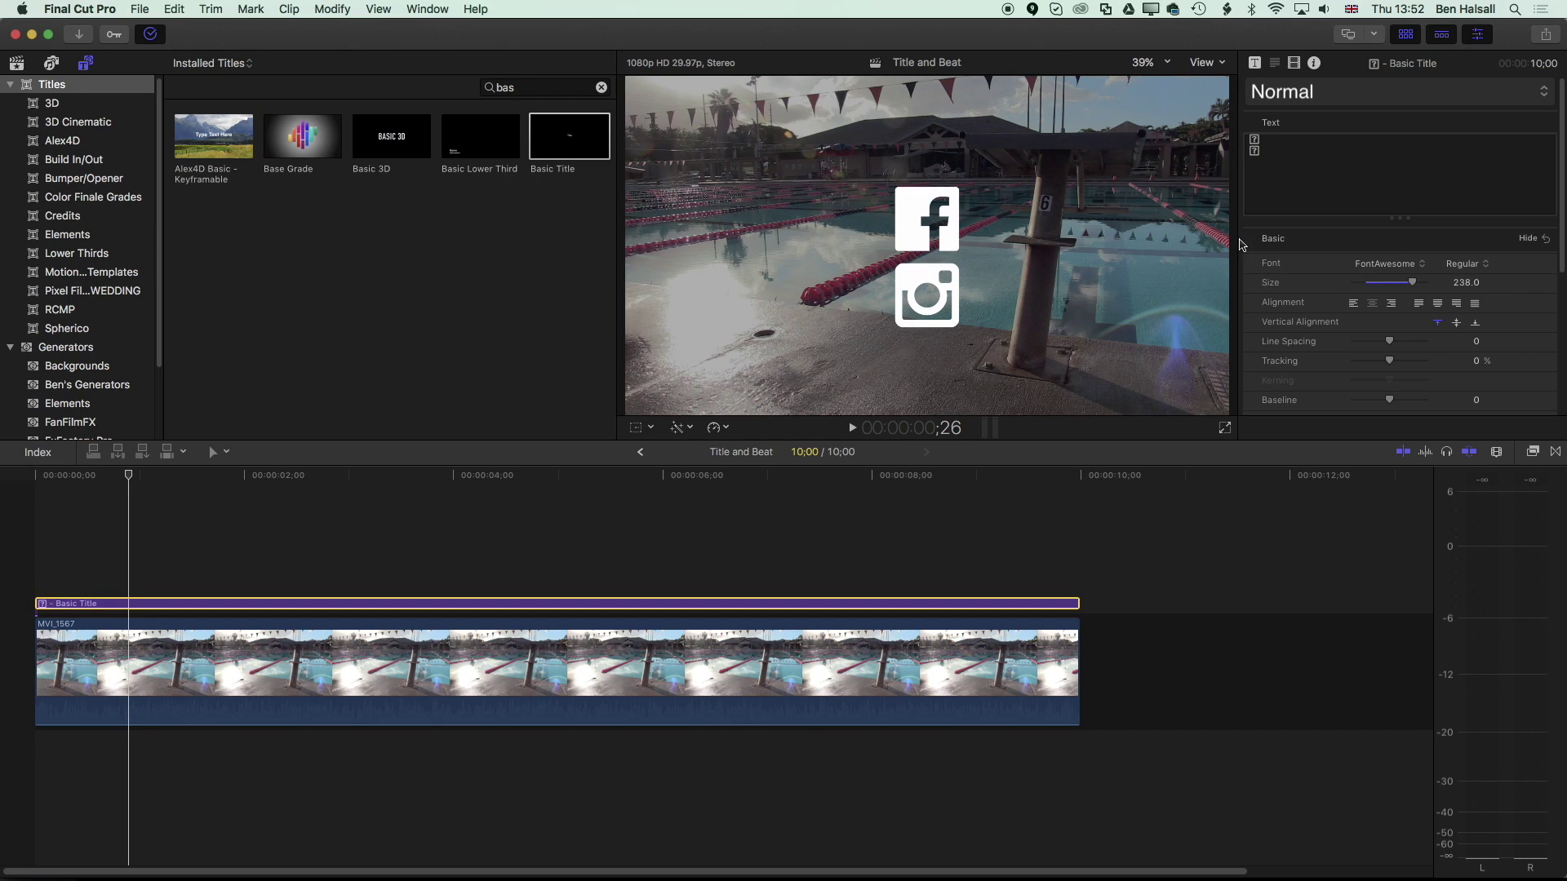
pyautogui.click(1321, 140)
pyautogui.press('super+v')
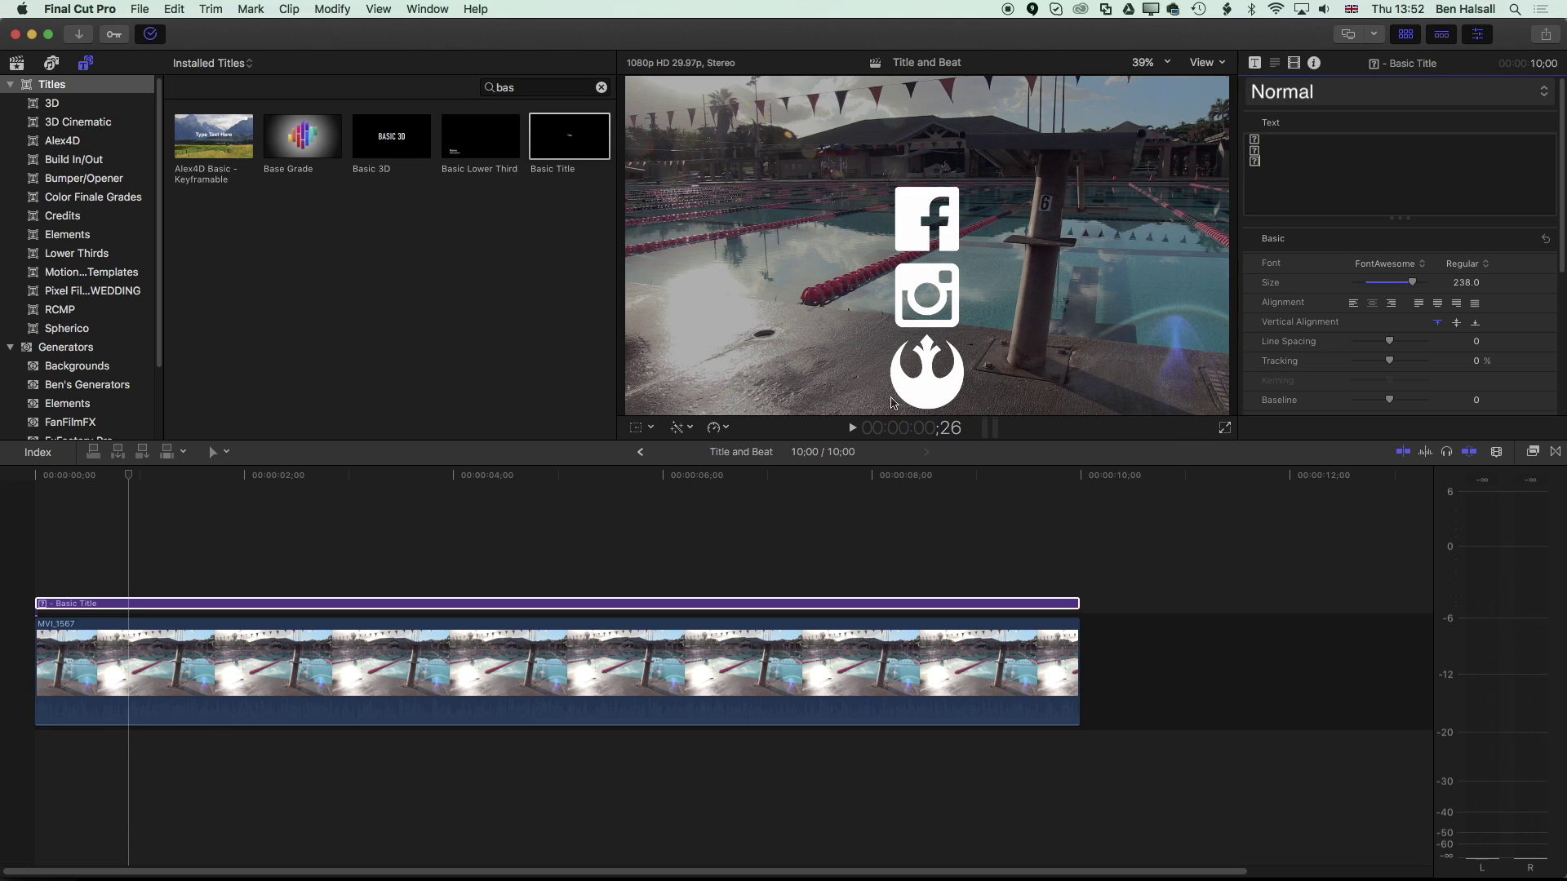
# - With Transform handles on, move and shrink the icon stack toward the frame centre
pyautogui.click(636, 428)
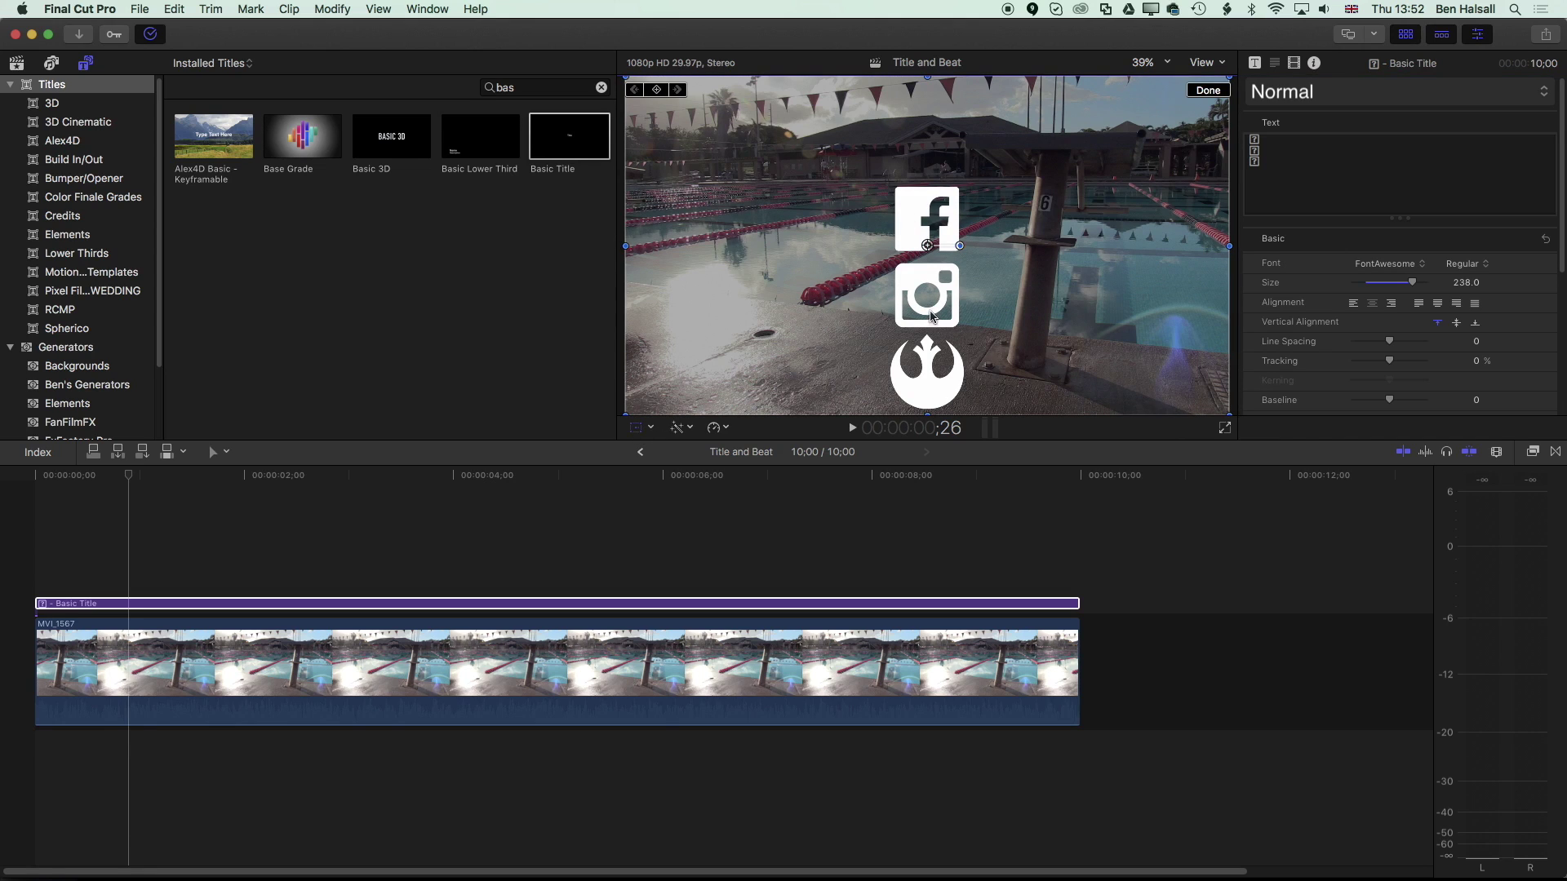
pyautogui.moveTo(919, 309); pyautogui.dragTo(714, 254)
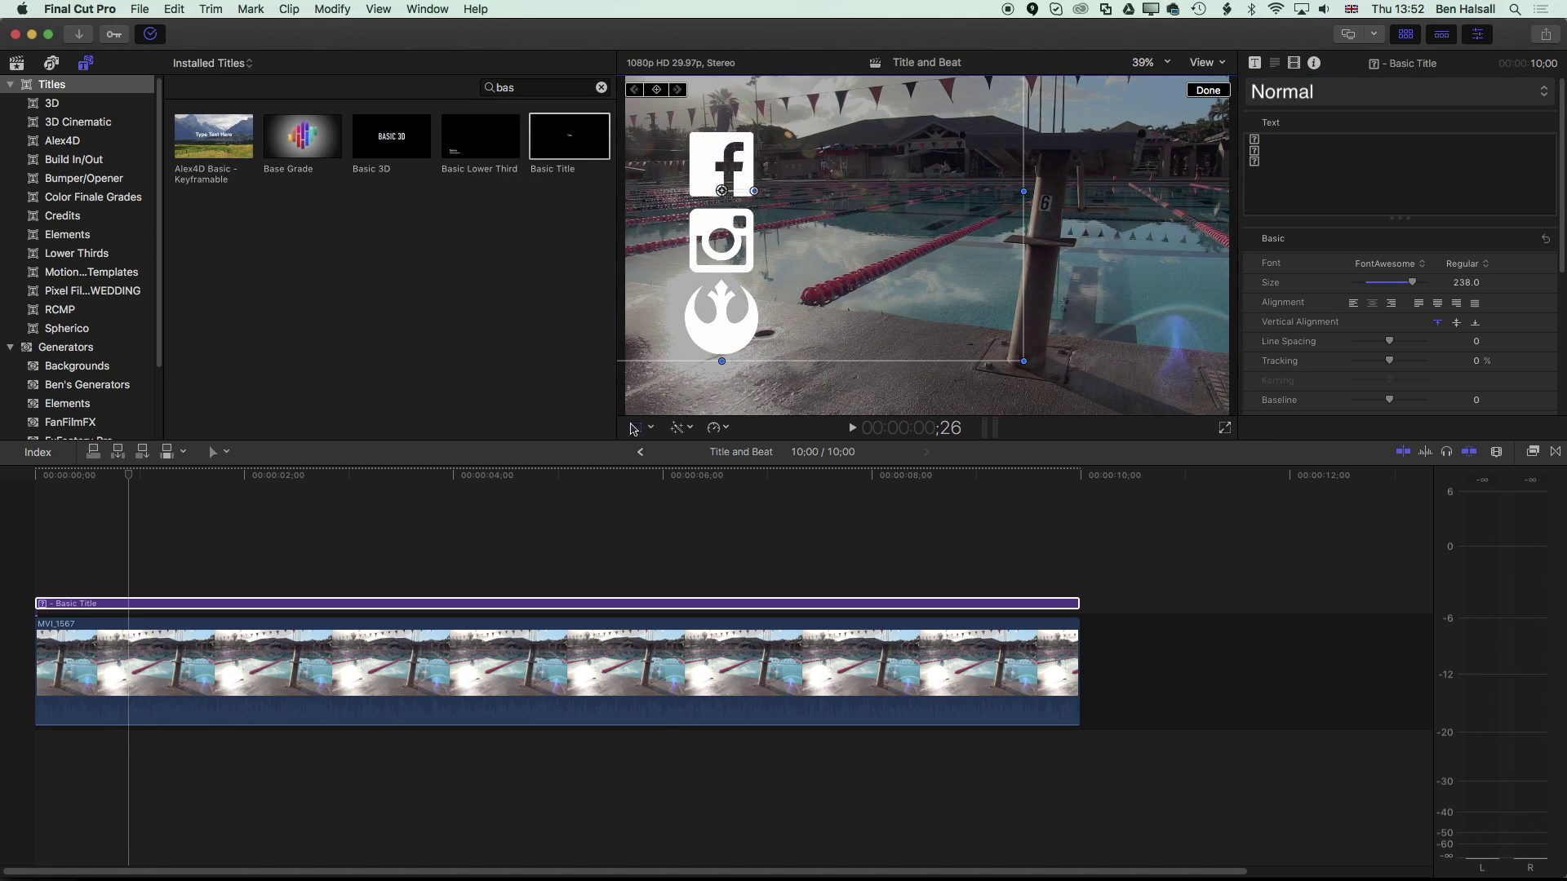
pyautogui.click(652, 428)
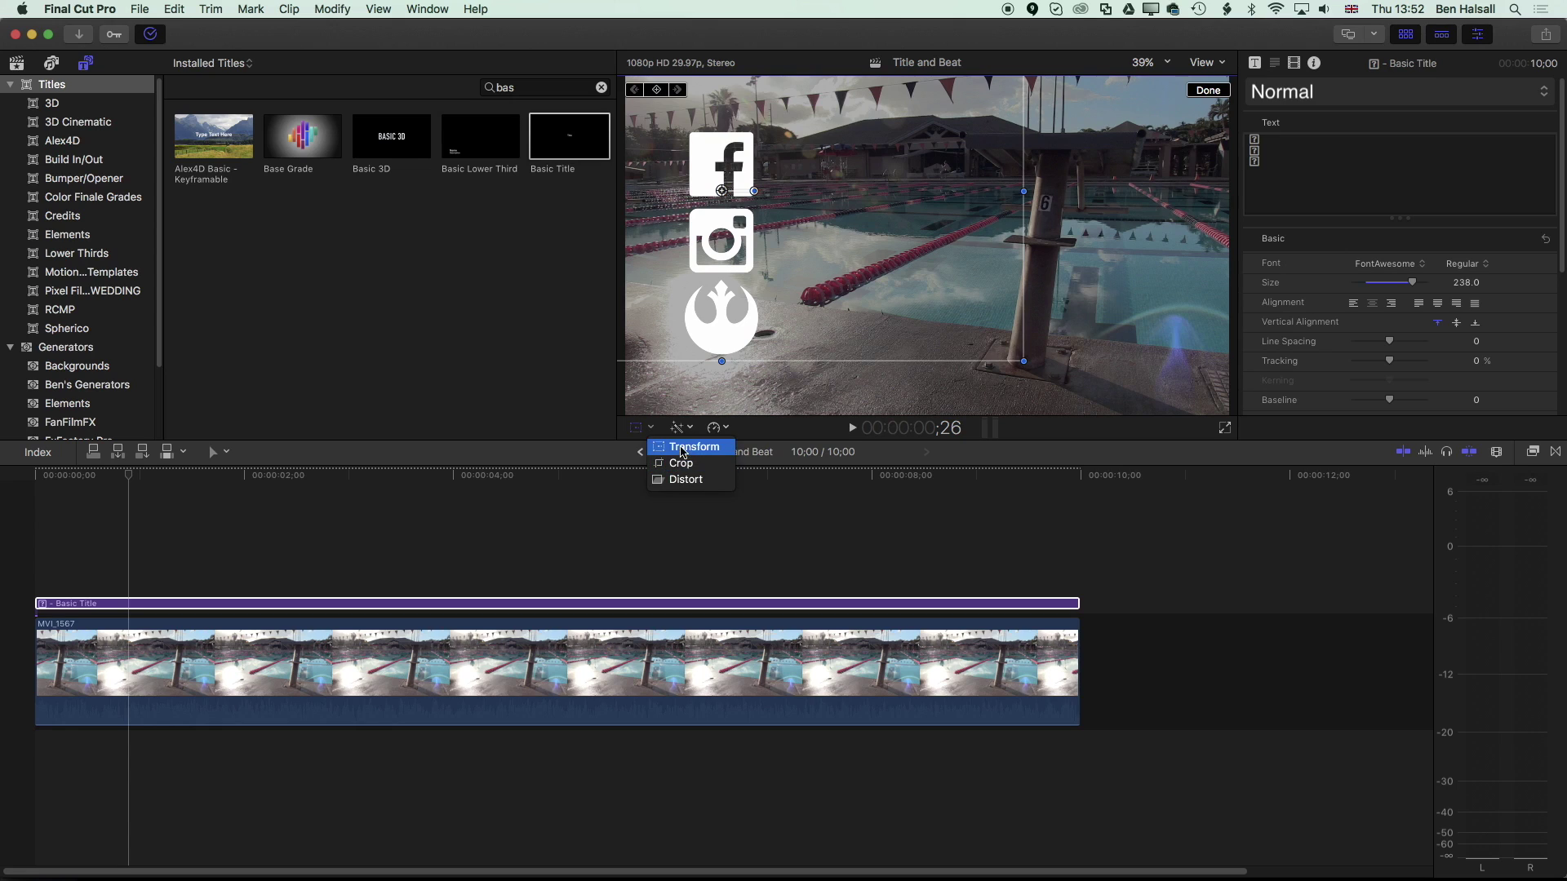
pyautogui.click(640, 427)
pyautogui.moveTo(1025, 362); pyautogui.dragTo(983, 364)
pyautogui.moveTo(743, 269); pyautogui.dragTo(920, 274)
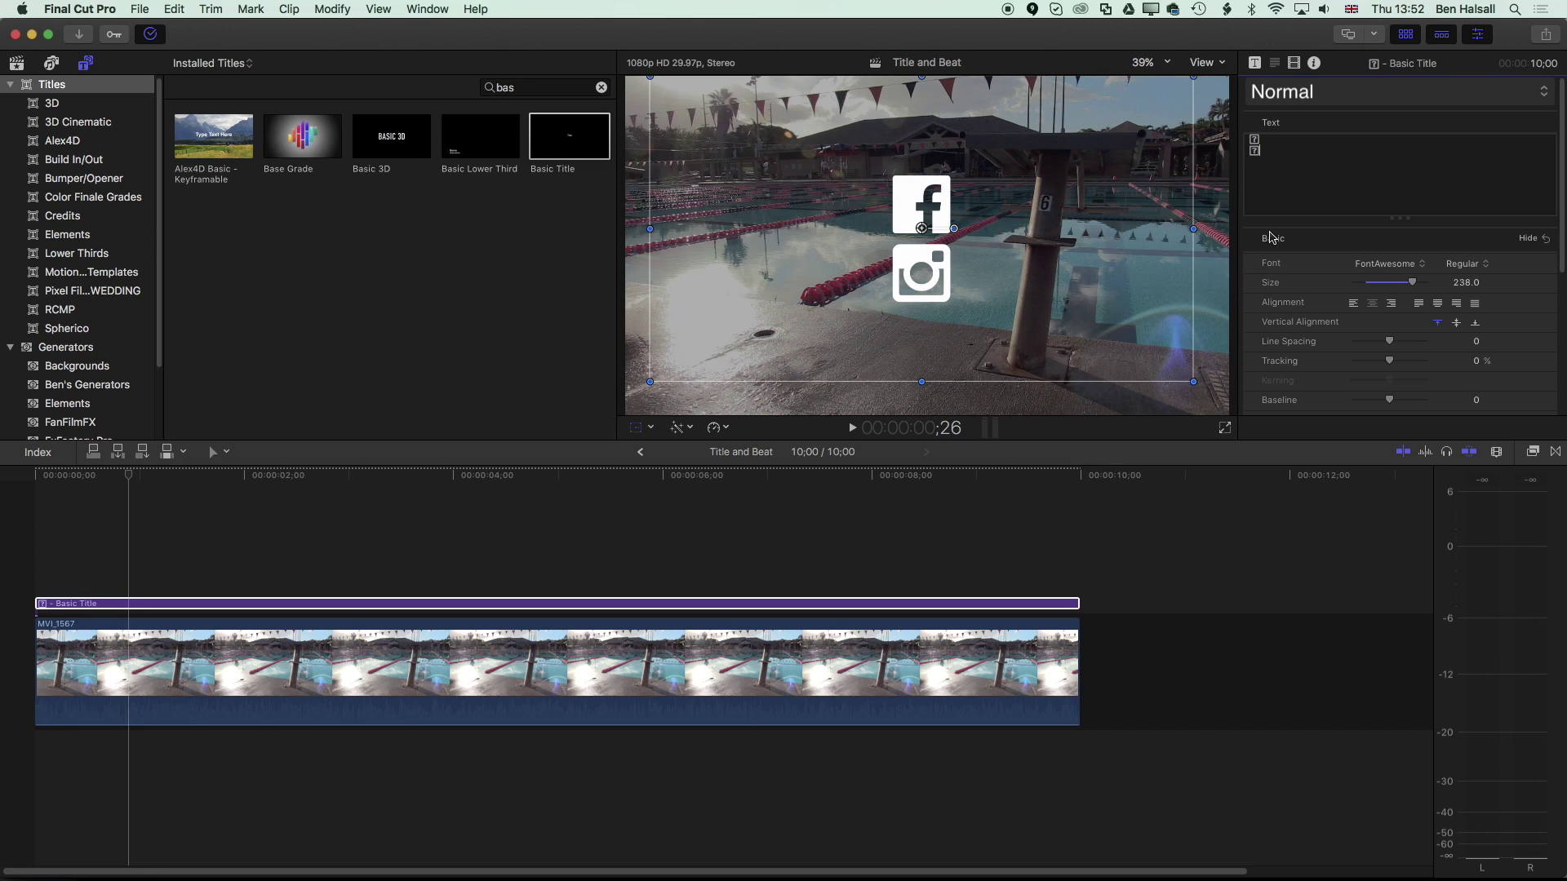
# - Delete the Instagram line, move the Facebook icon off-screen left, and set a starting Position keyframe
pyautogui.press('BackSpace')
pyautogui.press('BackSpace')
pyautogui.press('BackSpace')
pyautogui.press('BackSpace')
pyautogui.moveTo(921, 228); pyautogui.dragTo(517, 252)
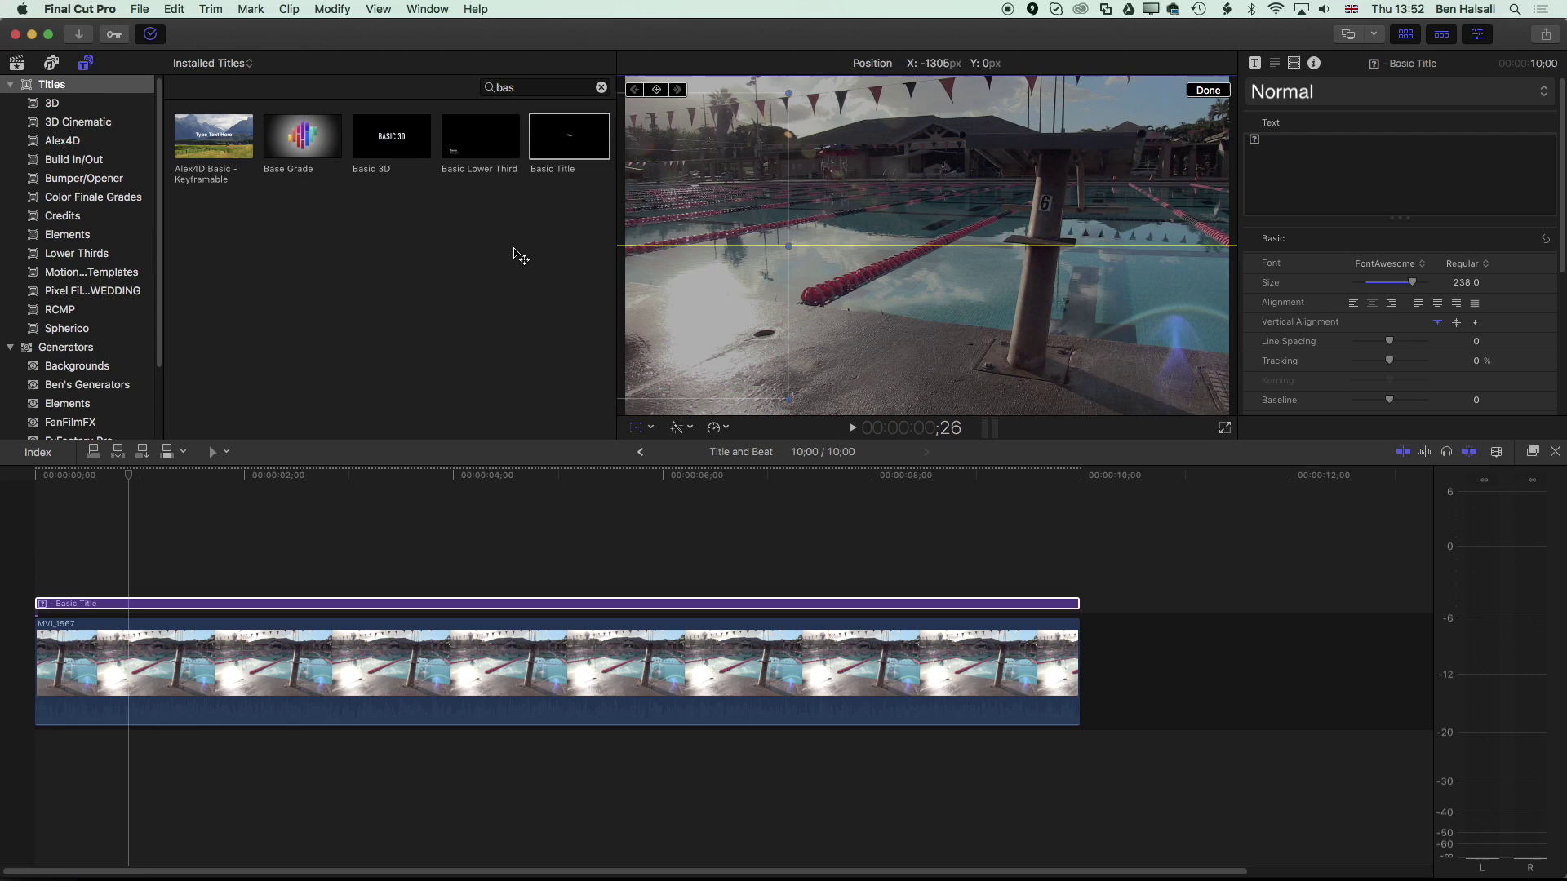
pyautogui.click(1294, 63)
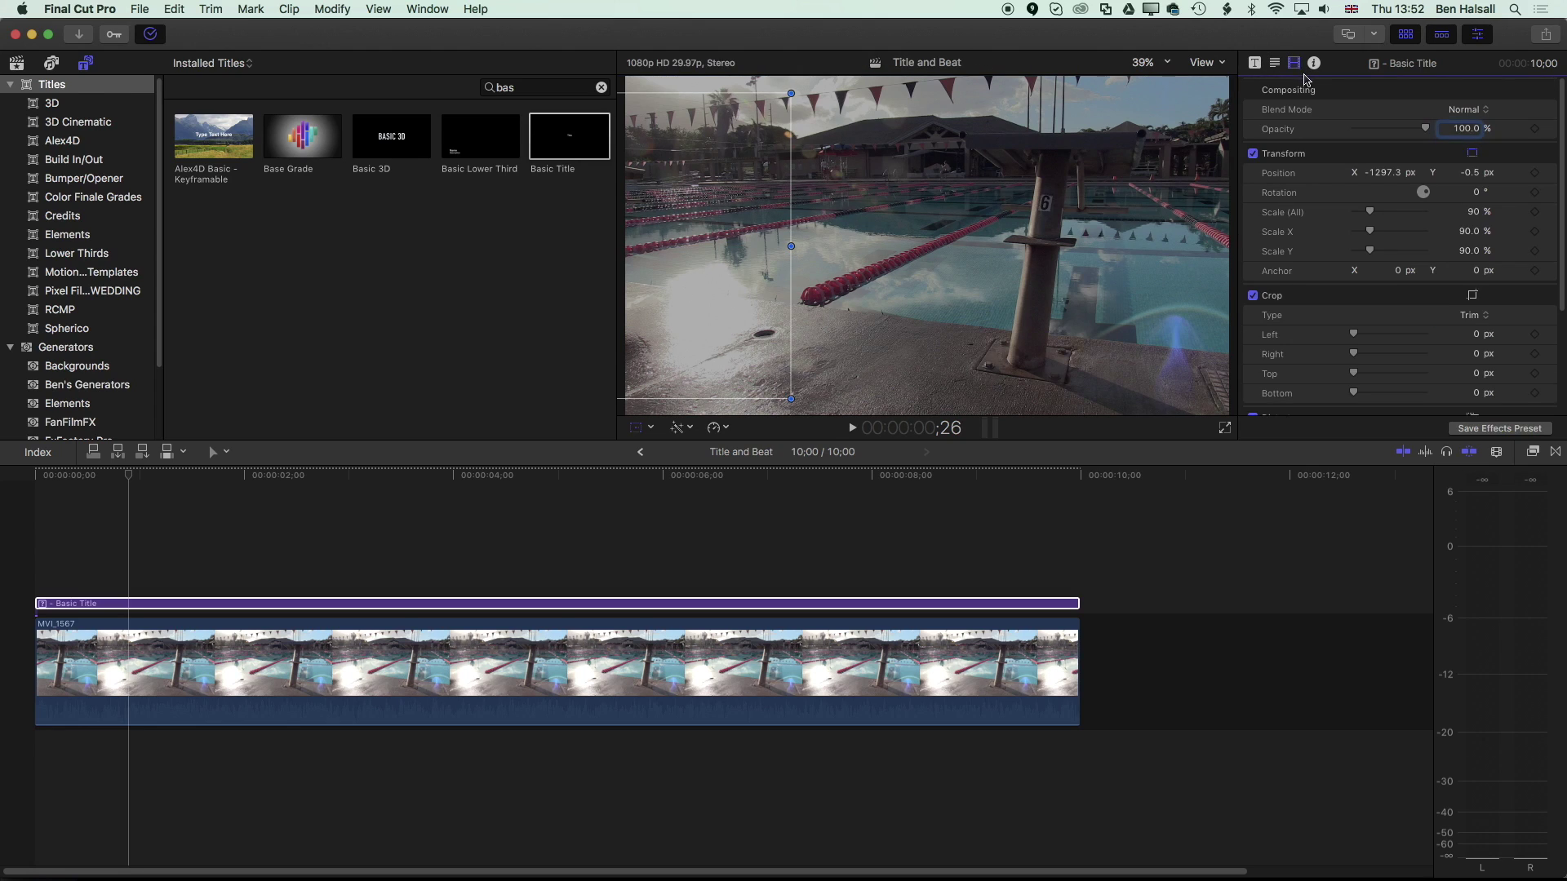
pyautogui.click(1535, 173)
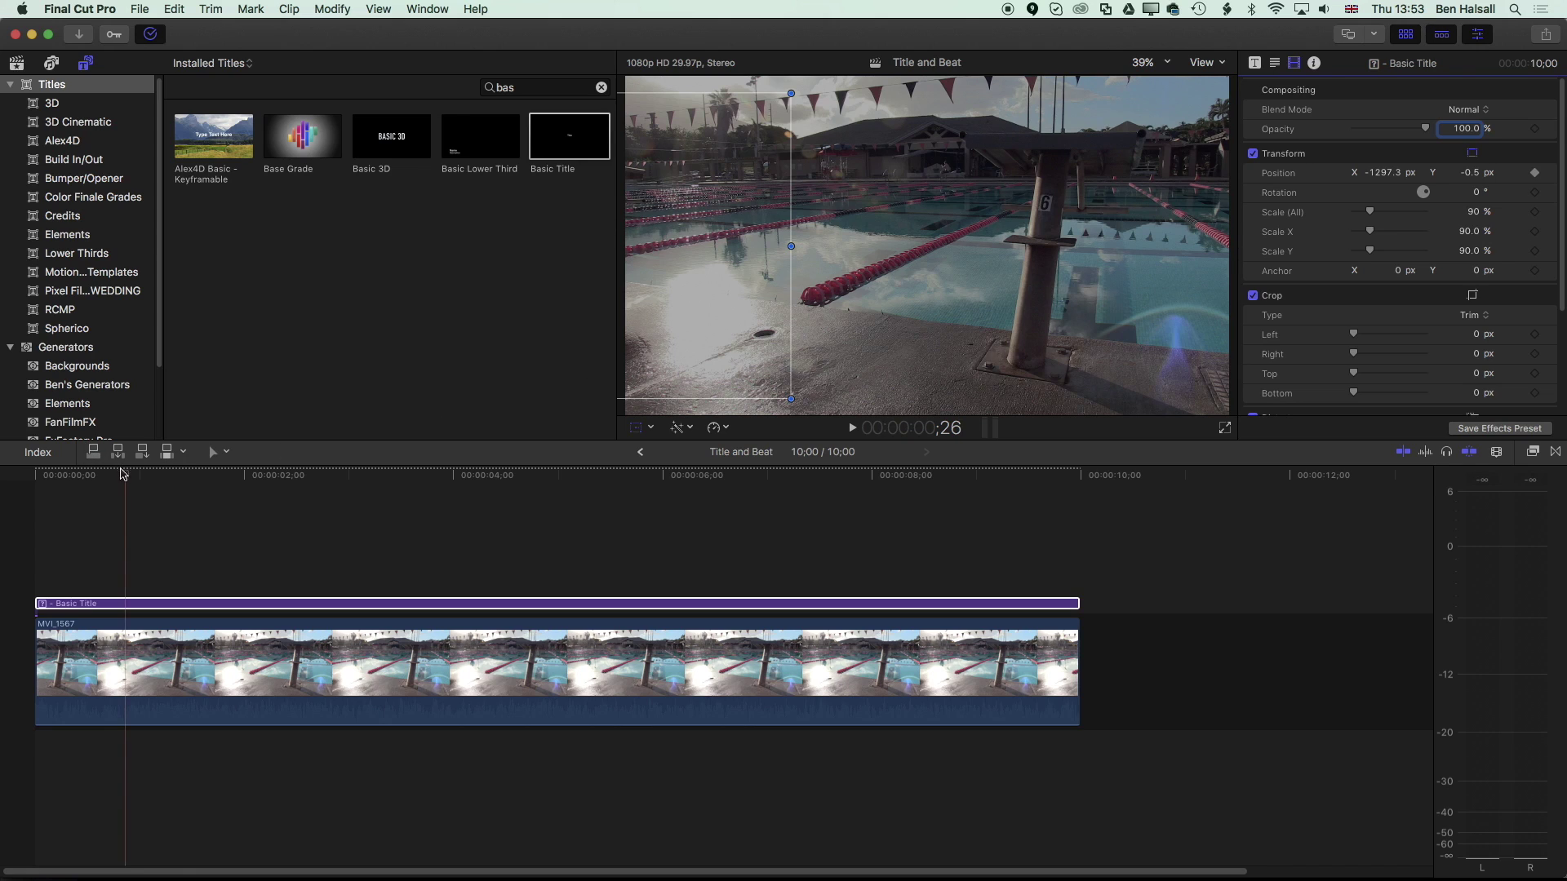
# - At 00:00:01;11 drag the Facebook icon to the centre, then preview the slide-in
pyautogui.click(180, 481)
pyautogui.moveTo(715, 272); pyautogui.dragTo(1090, 267)
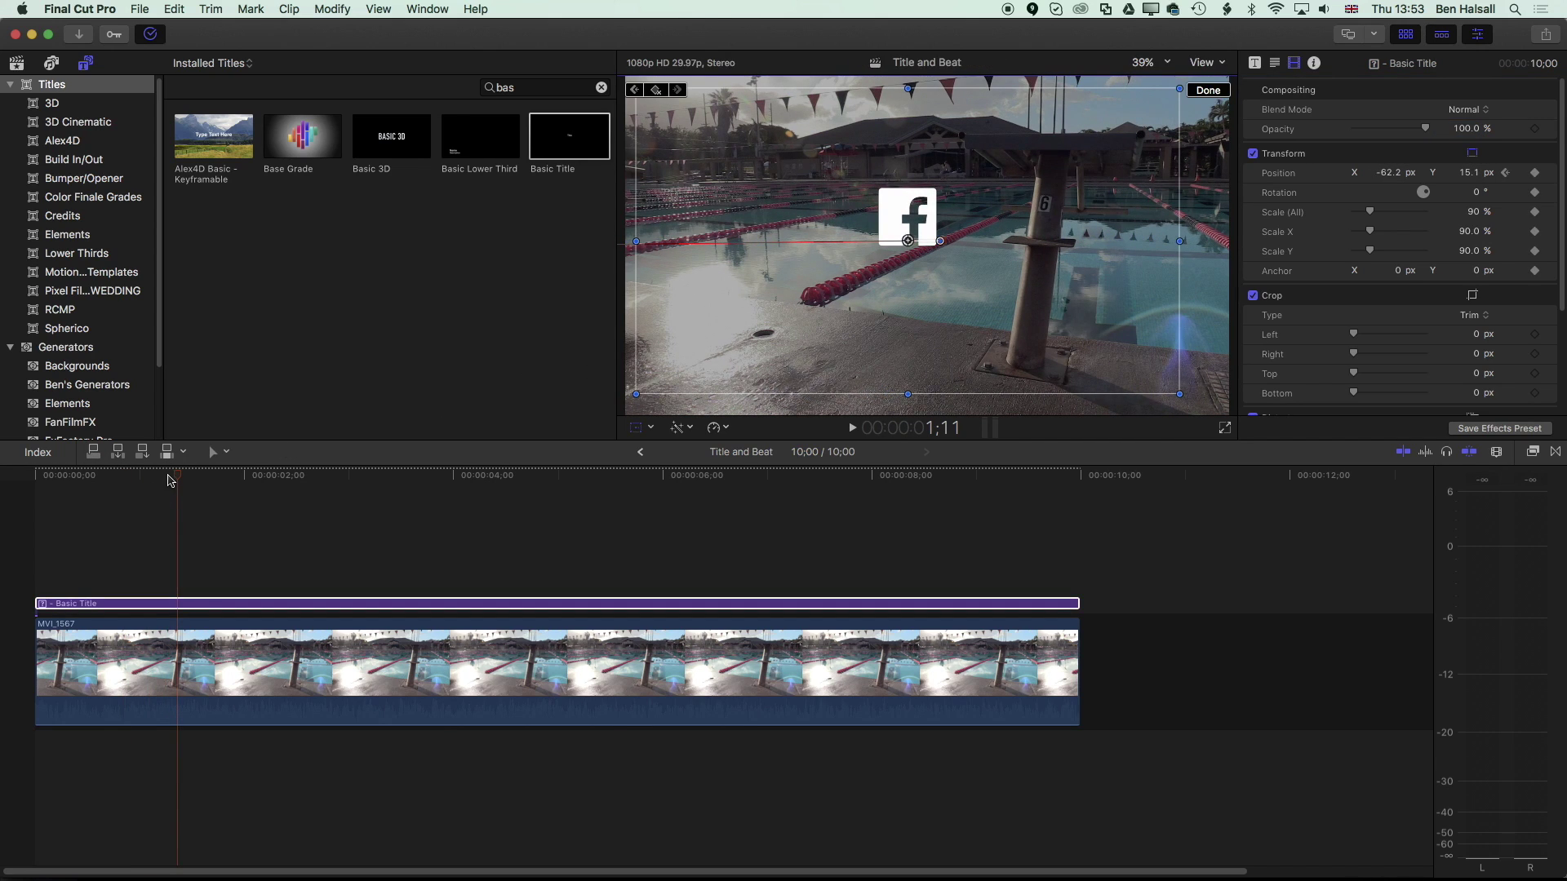
pyautogui.click(87, 478)
pyautogui.press('space')
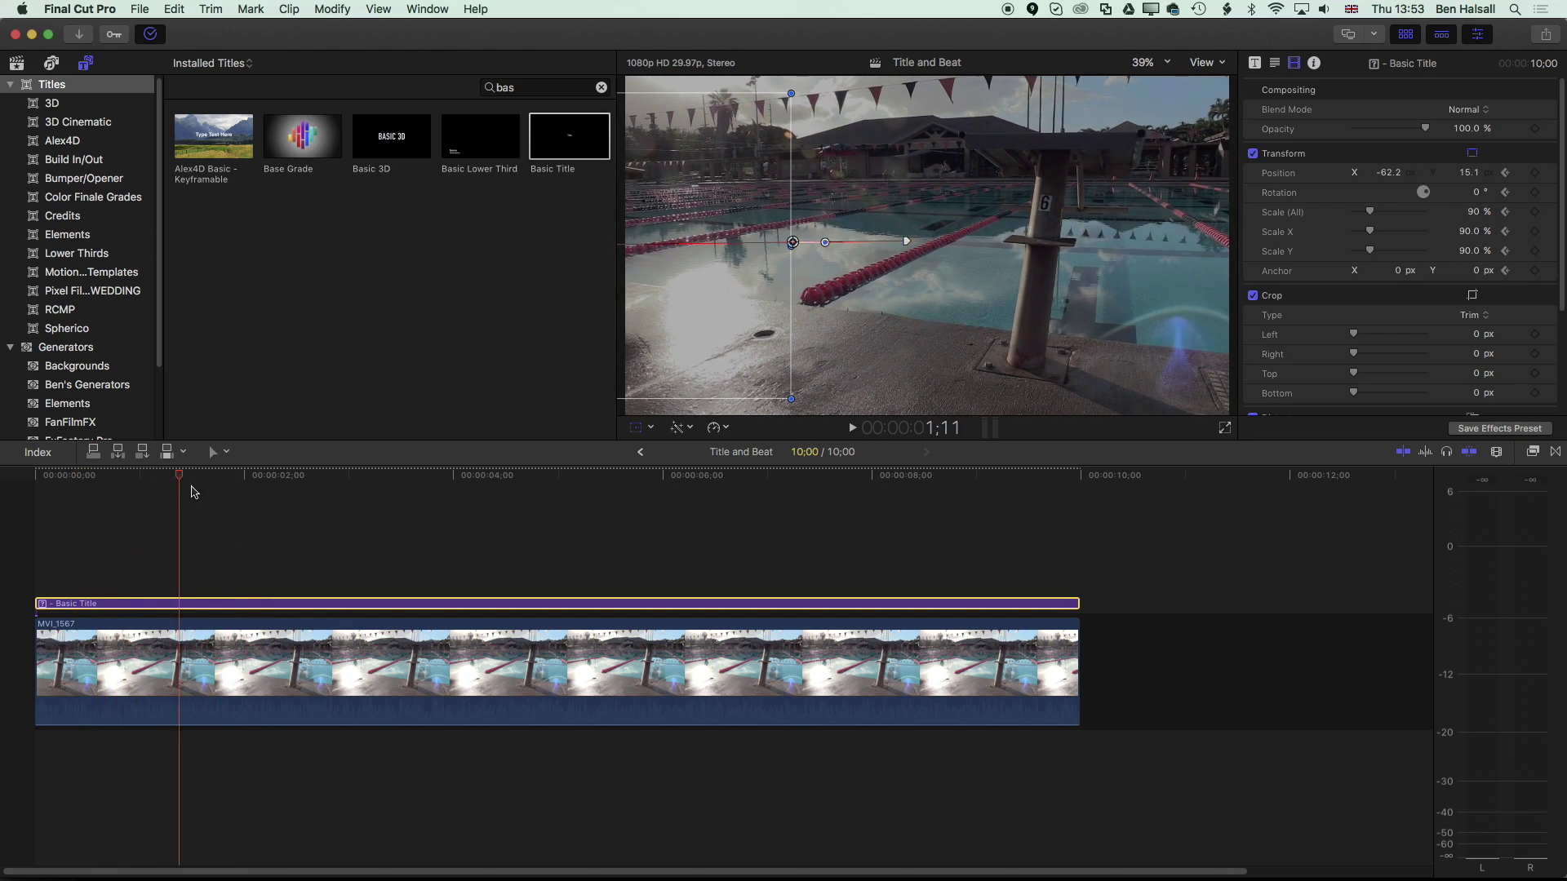
pyautogui.press('space')
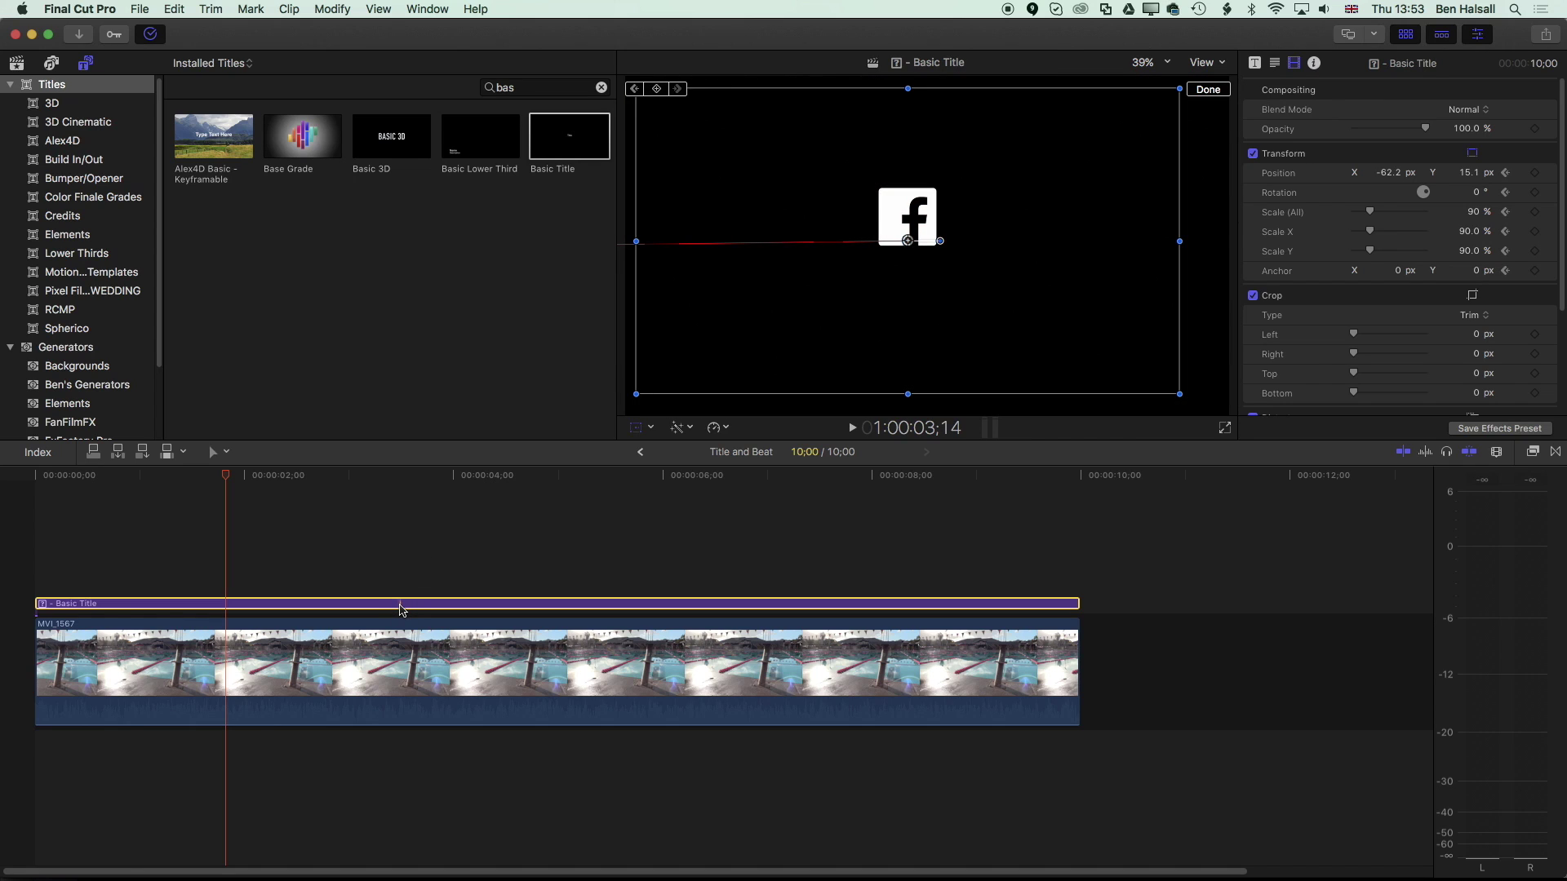
# - Duplicate the Facebook title onto a layer above, reset its Transform, and move the copy to -490.4 px
pyautogui.keyDown('alt'); pyautogui.moveTo(400, 610); pyautogui.dragTo(341, 562); pyautogui.keyUp('alt')
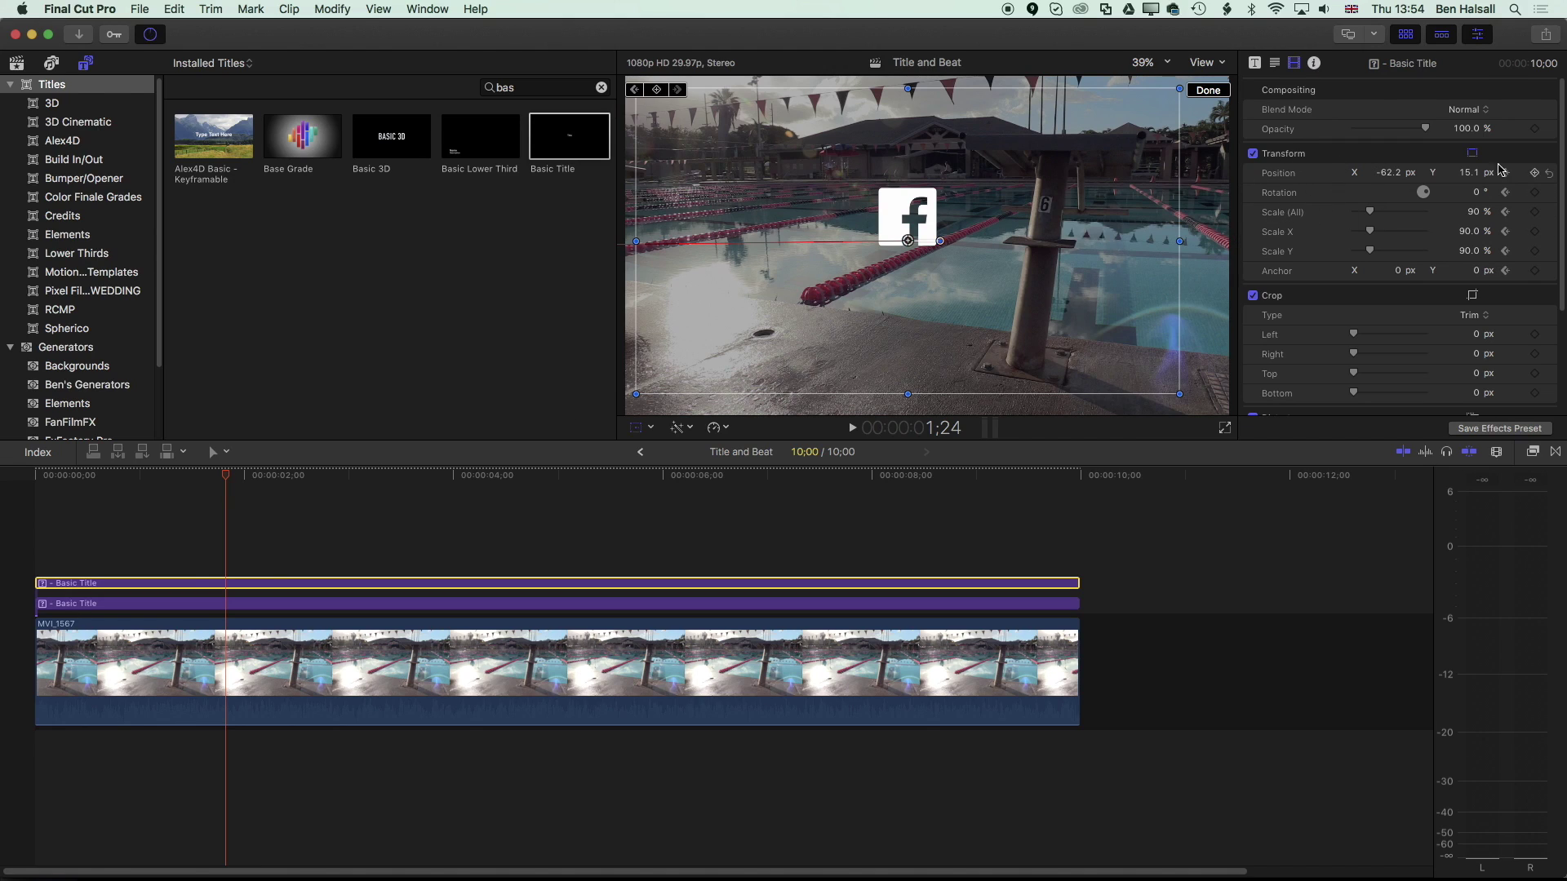
pyautogui.click(1550, 154)
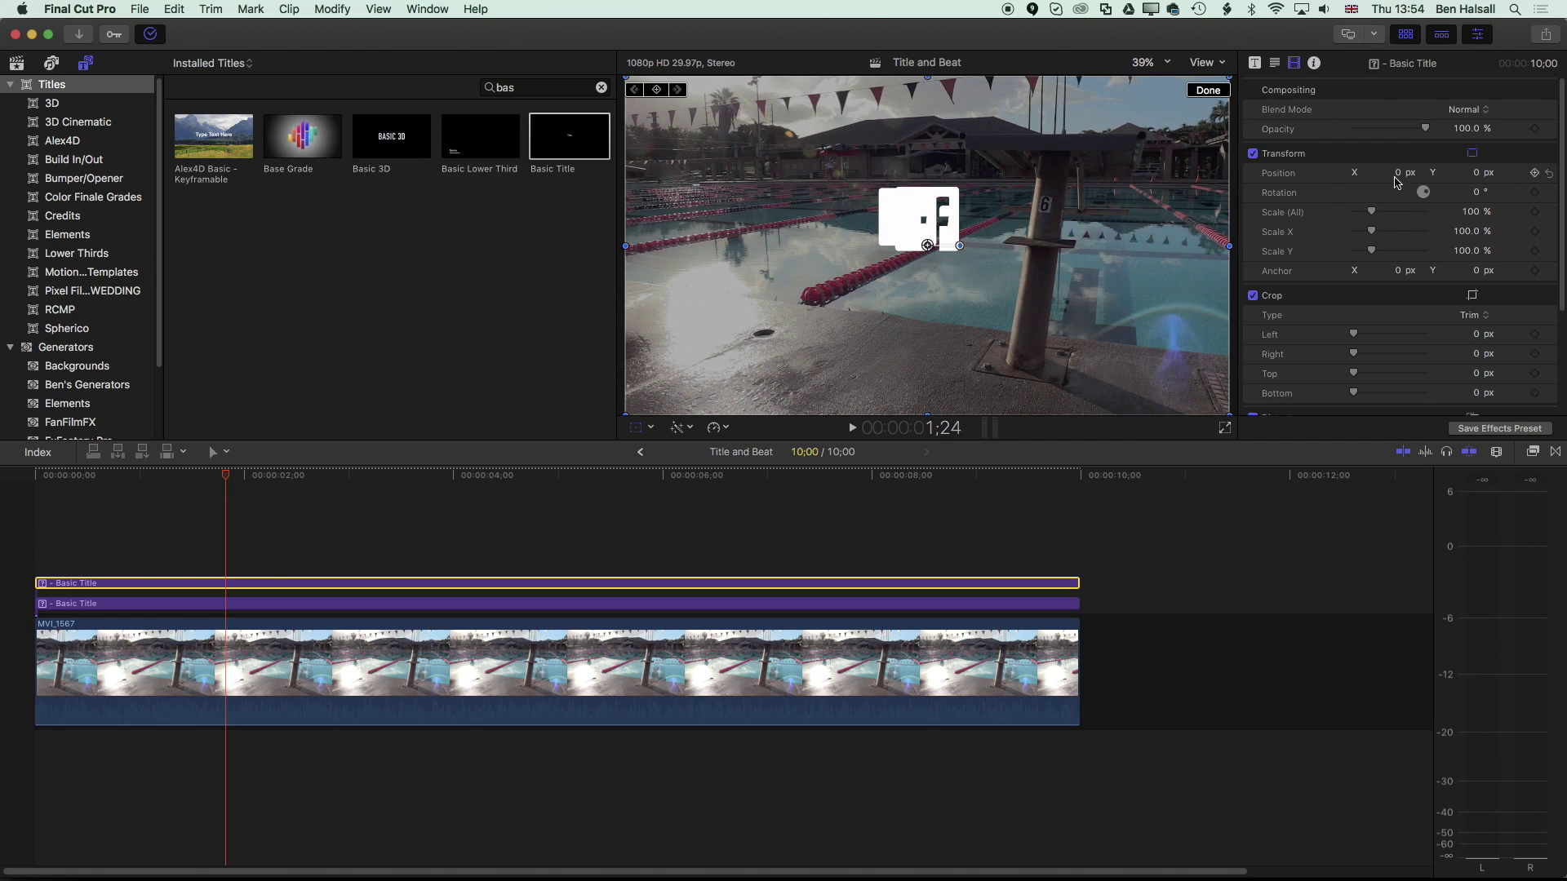
pyautogui.moveTo(226, 478); pyautogui.dragTo(442, 467)
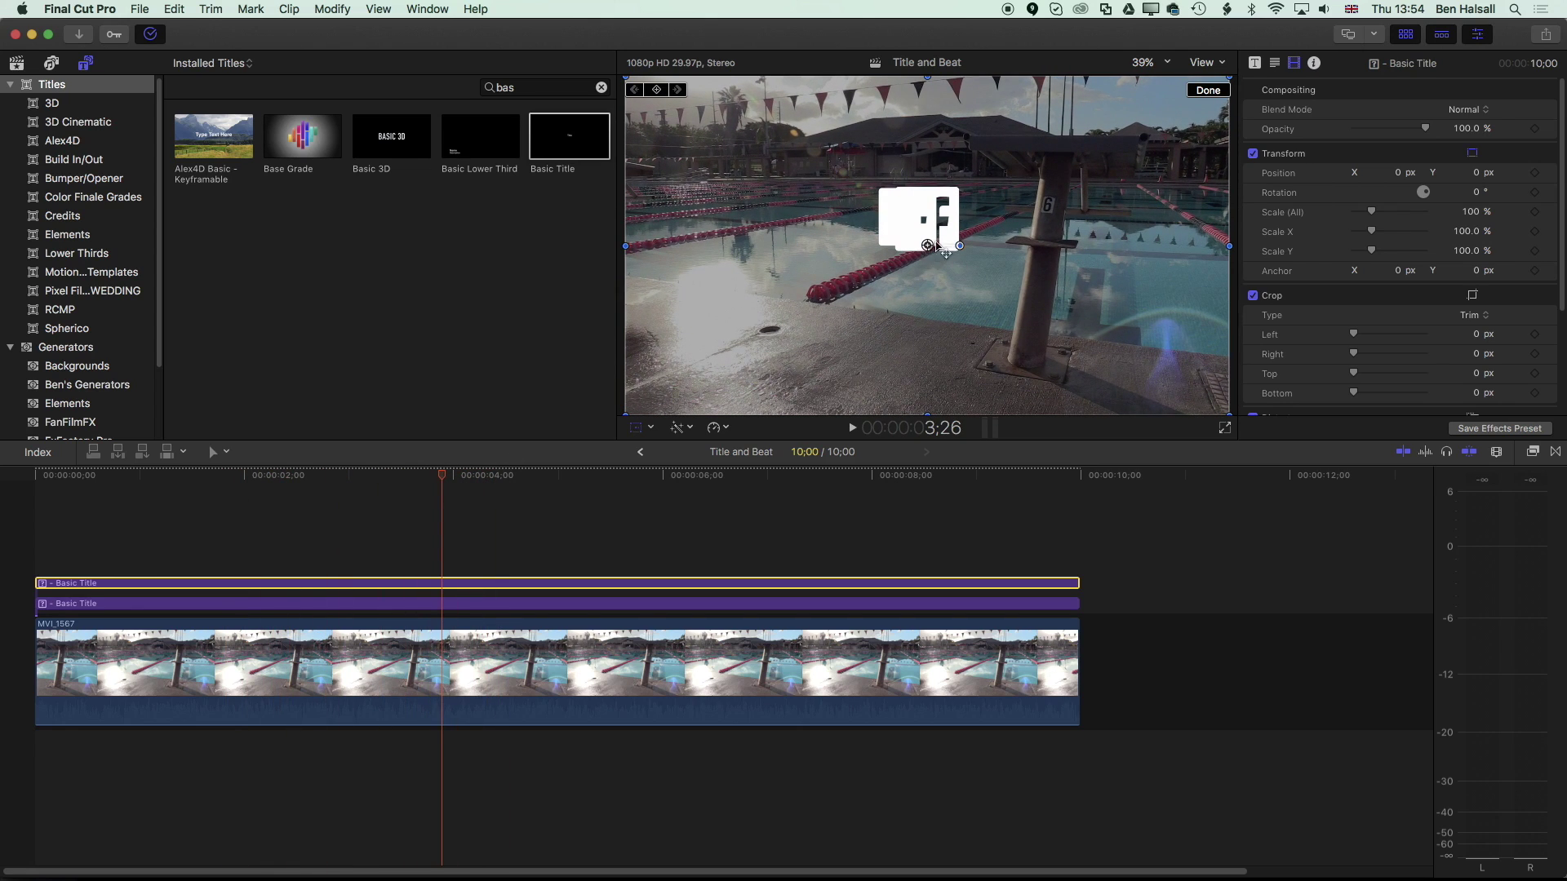
pyautogui.moveTo(928, 246); pyautogui.dragTo(773, 246)
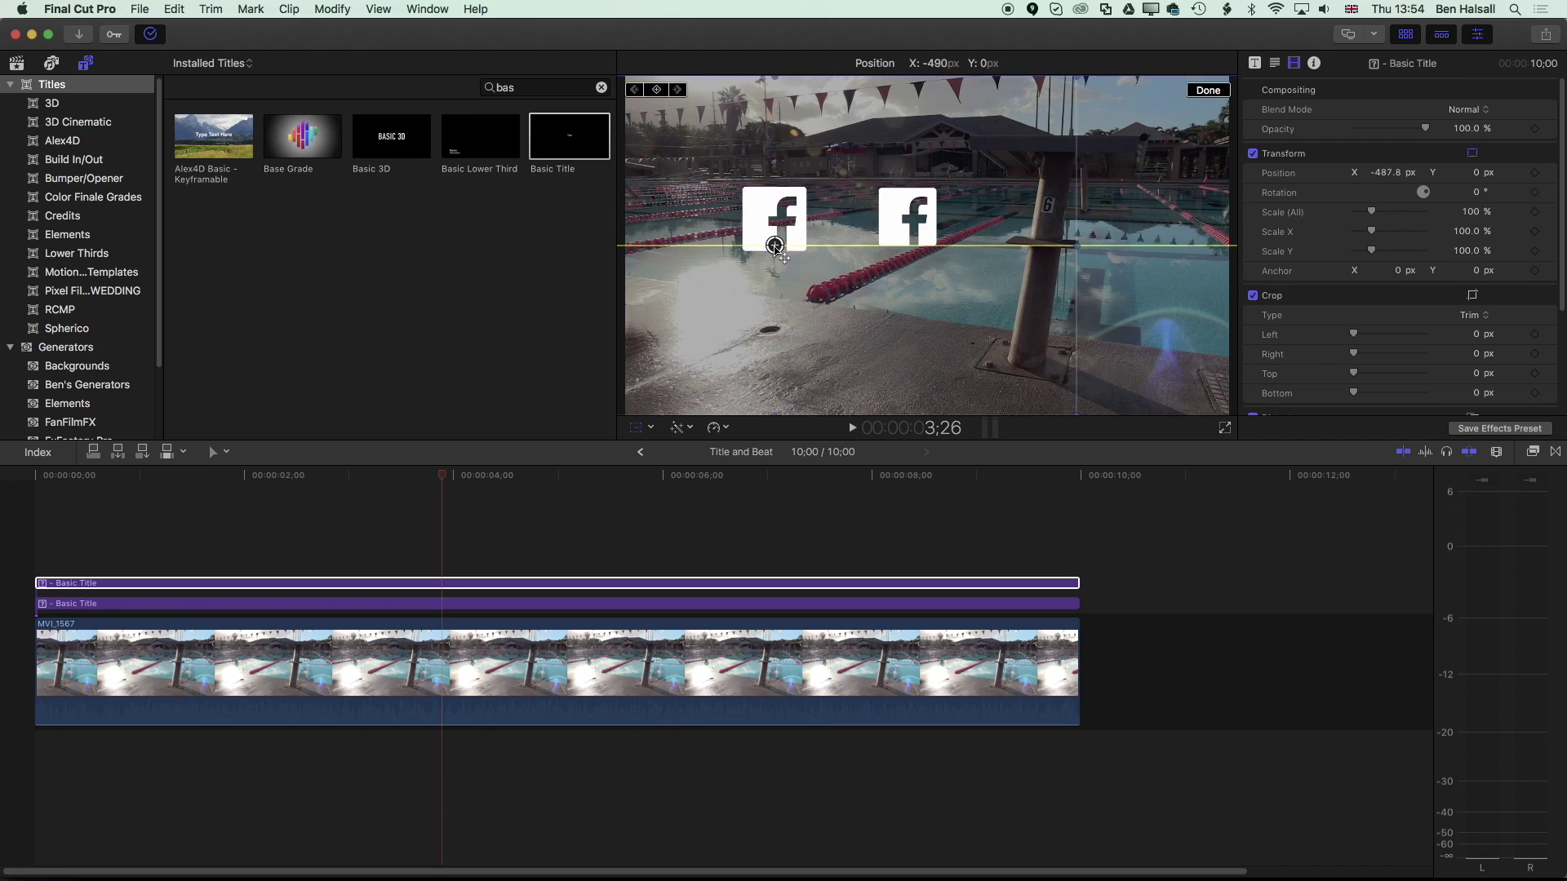
pyautogui.click(442, 478)
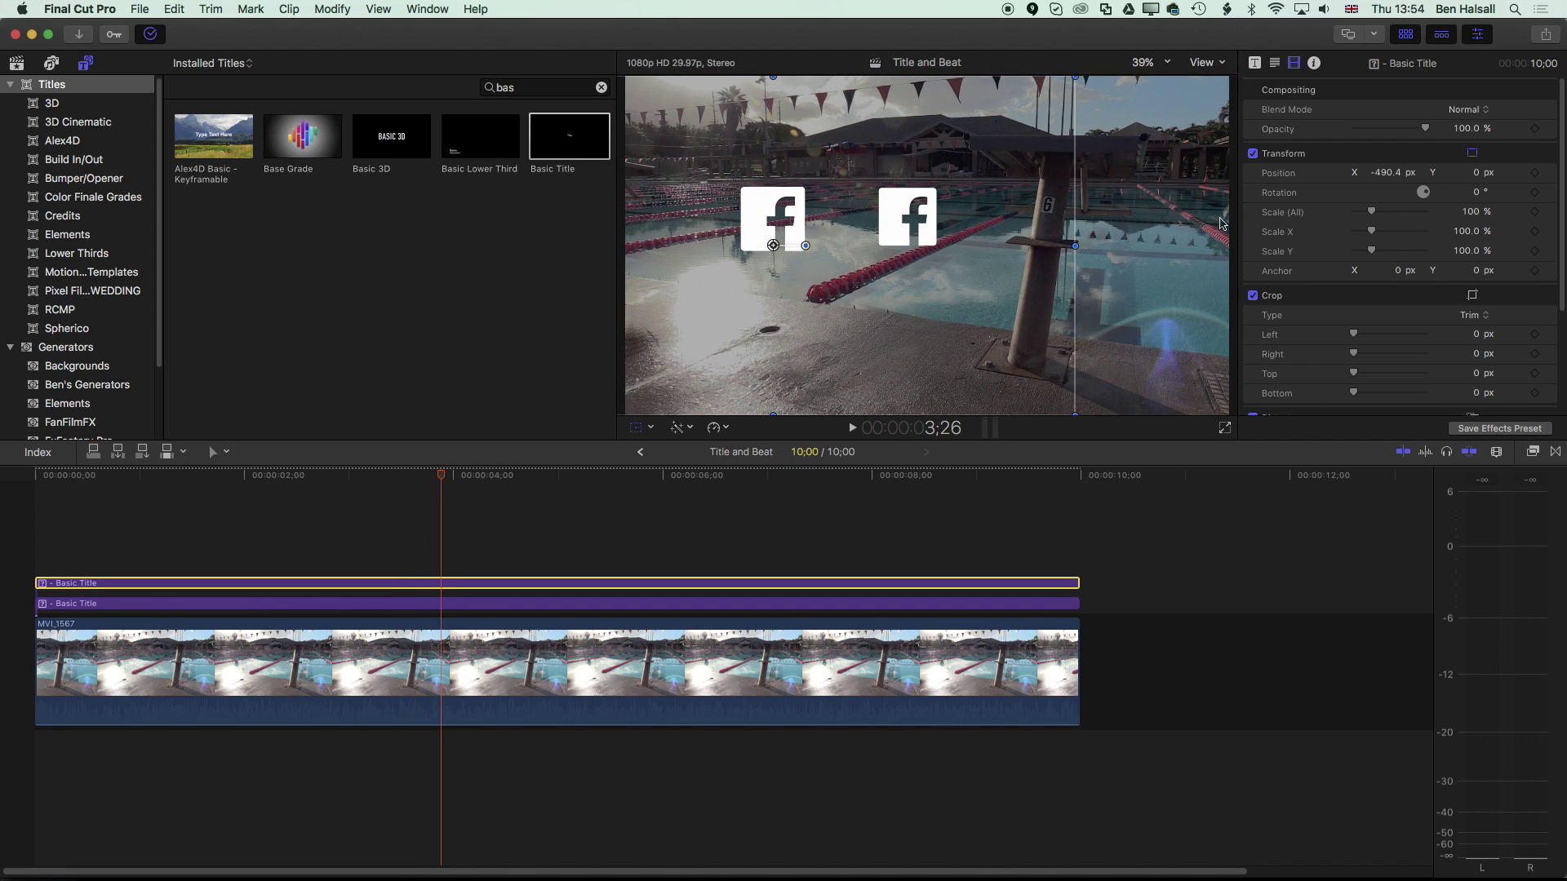
# - Select the Facebook glyph in the upper title's Text field and open the input-source menu for Emoji & Symbols
pyautogui.click(1274, 65)
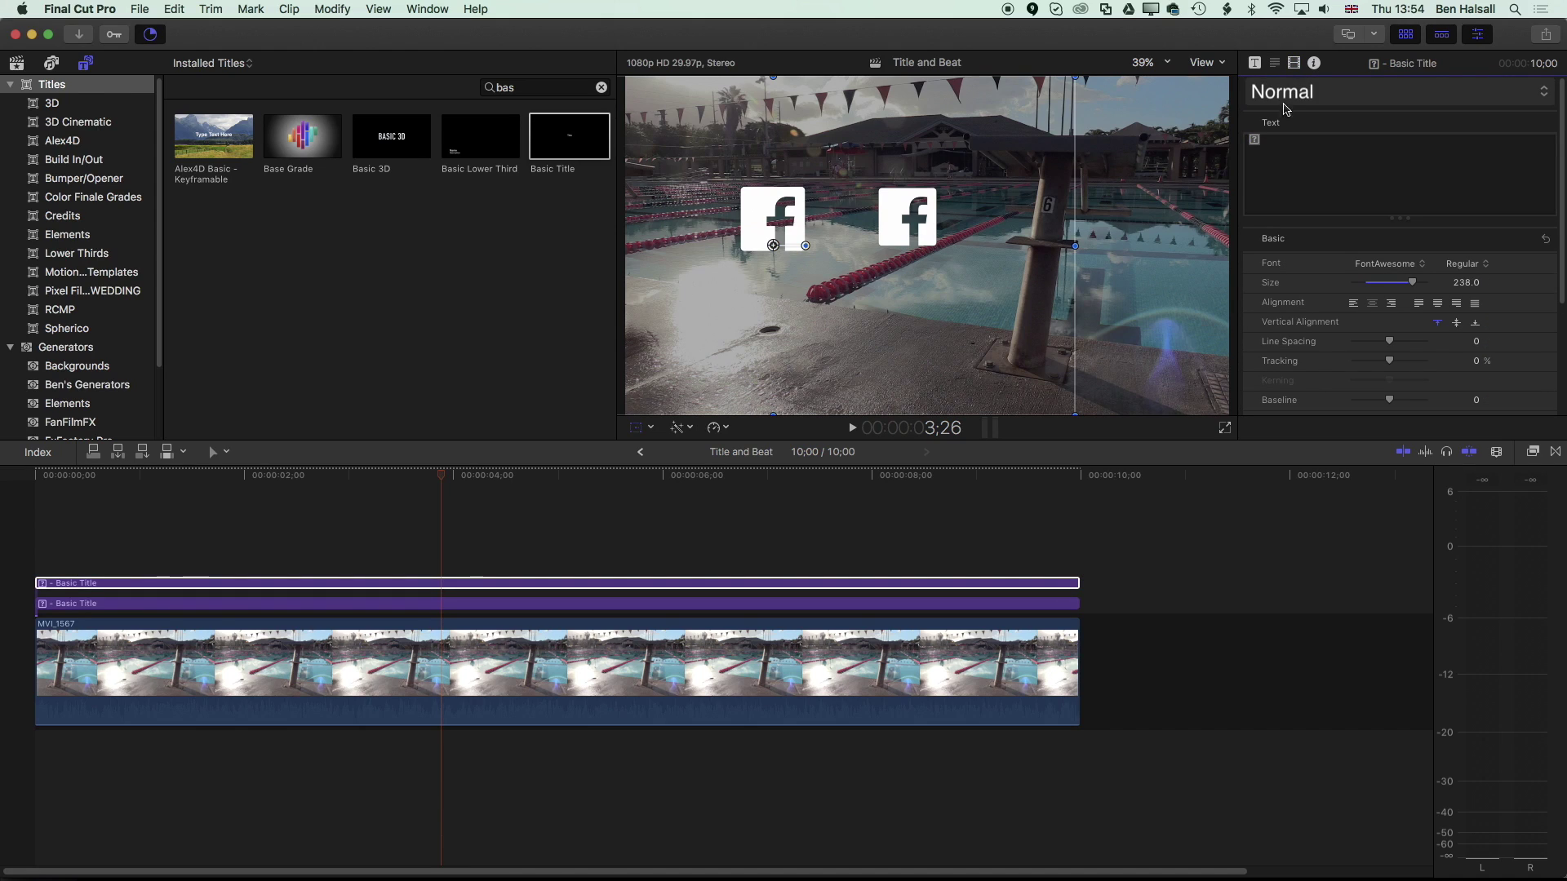
pyautogui.moveTo(1261, 151); pyautogui.dragTo(1247, 145)
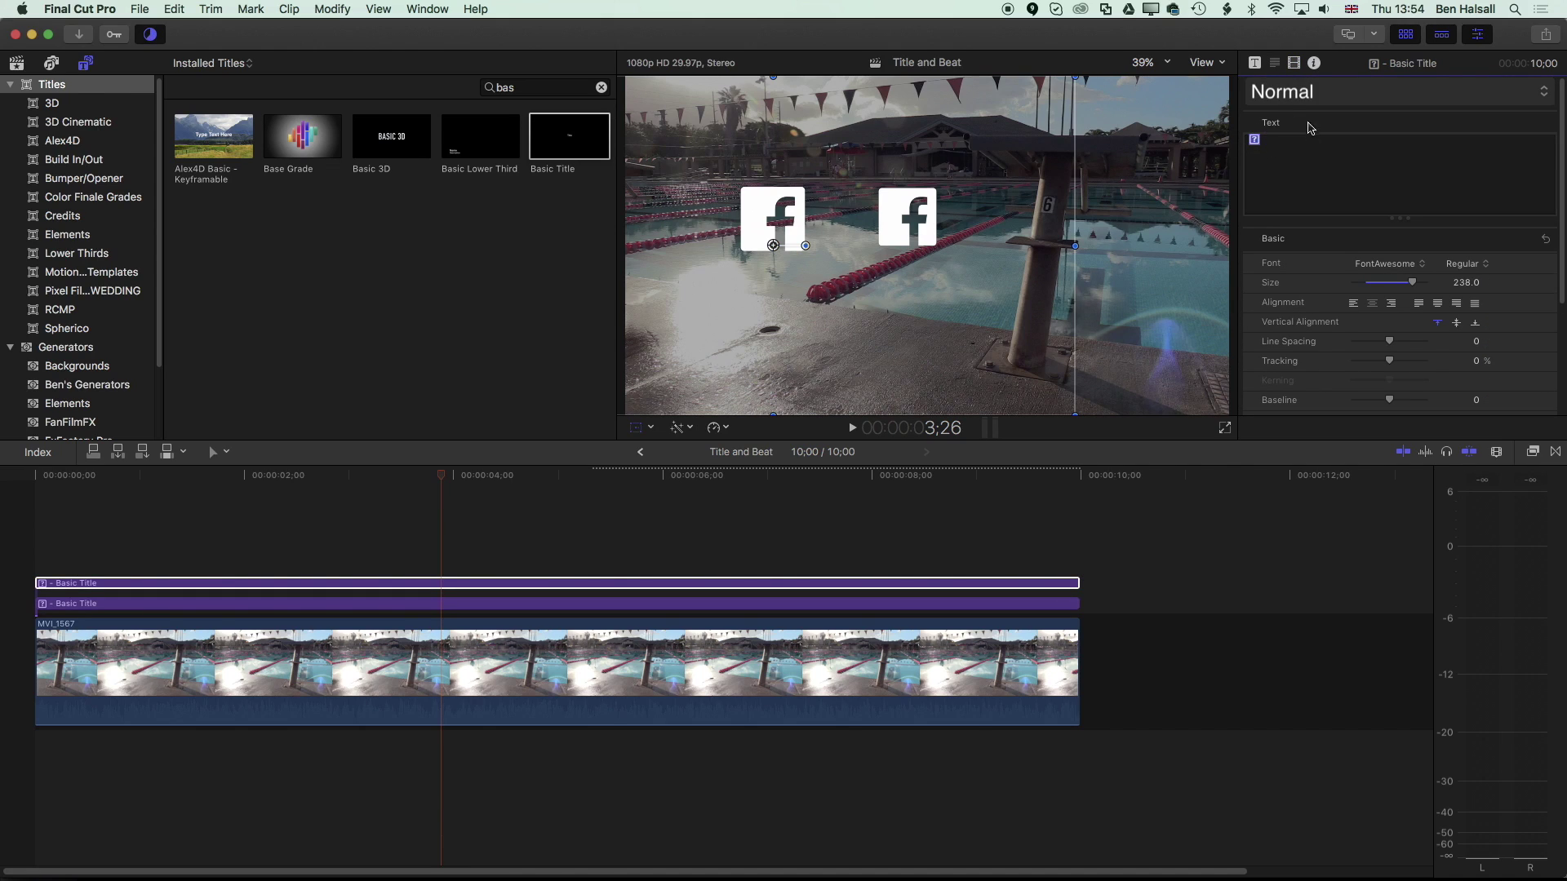
pyautogui.click(1353, 9)
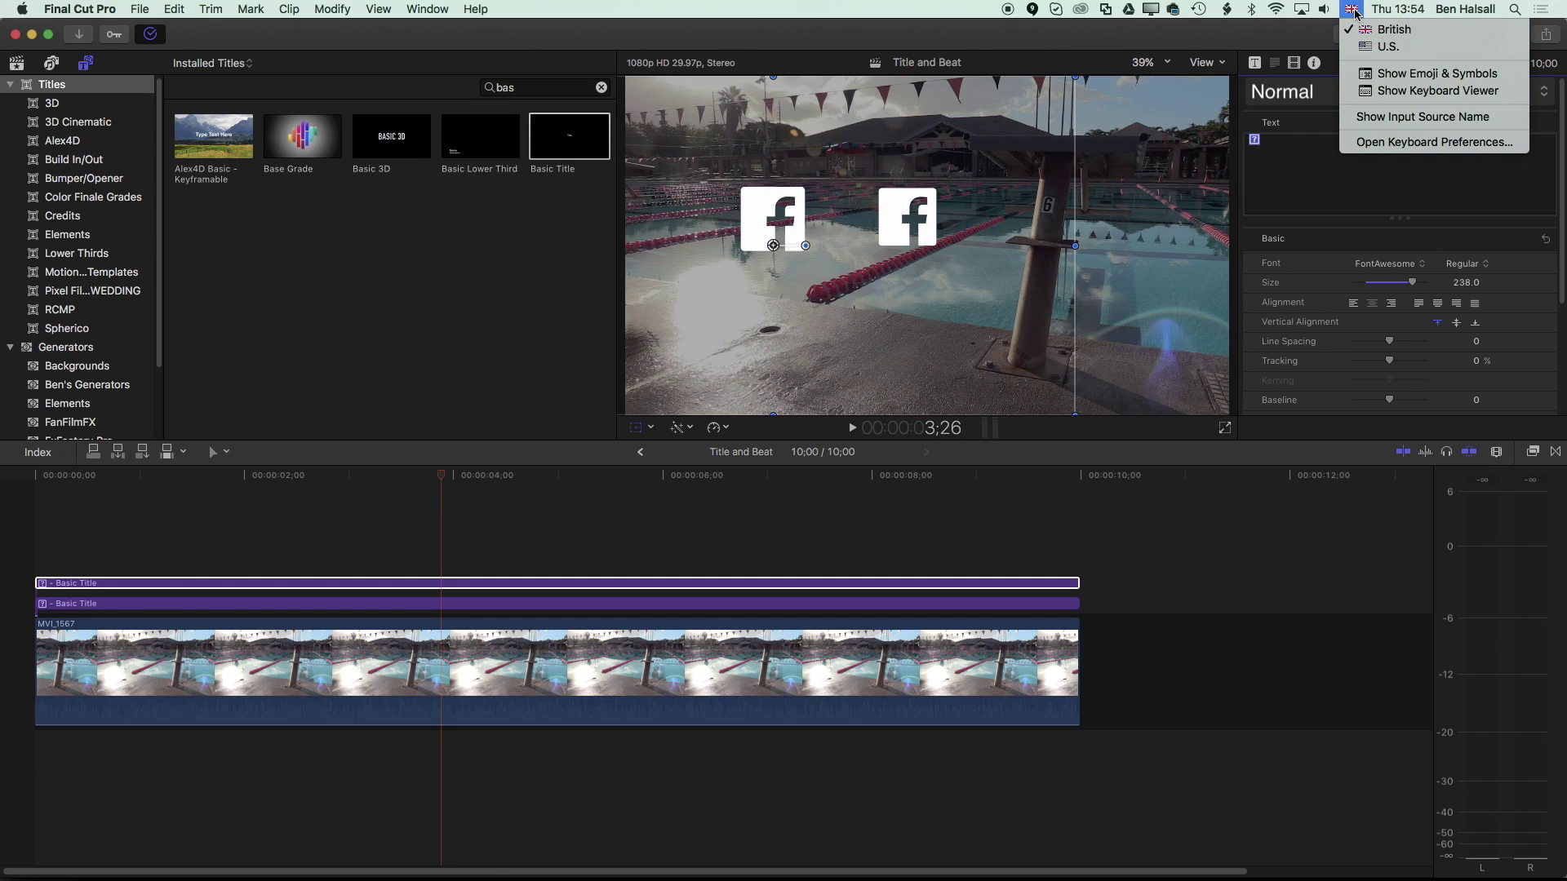
# - Open the Characters emoji collection and add grinning faces to the upper title's text
pyautogui.click(1388, 77)
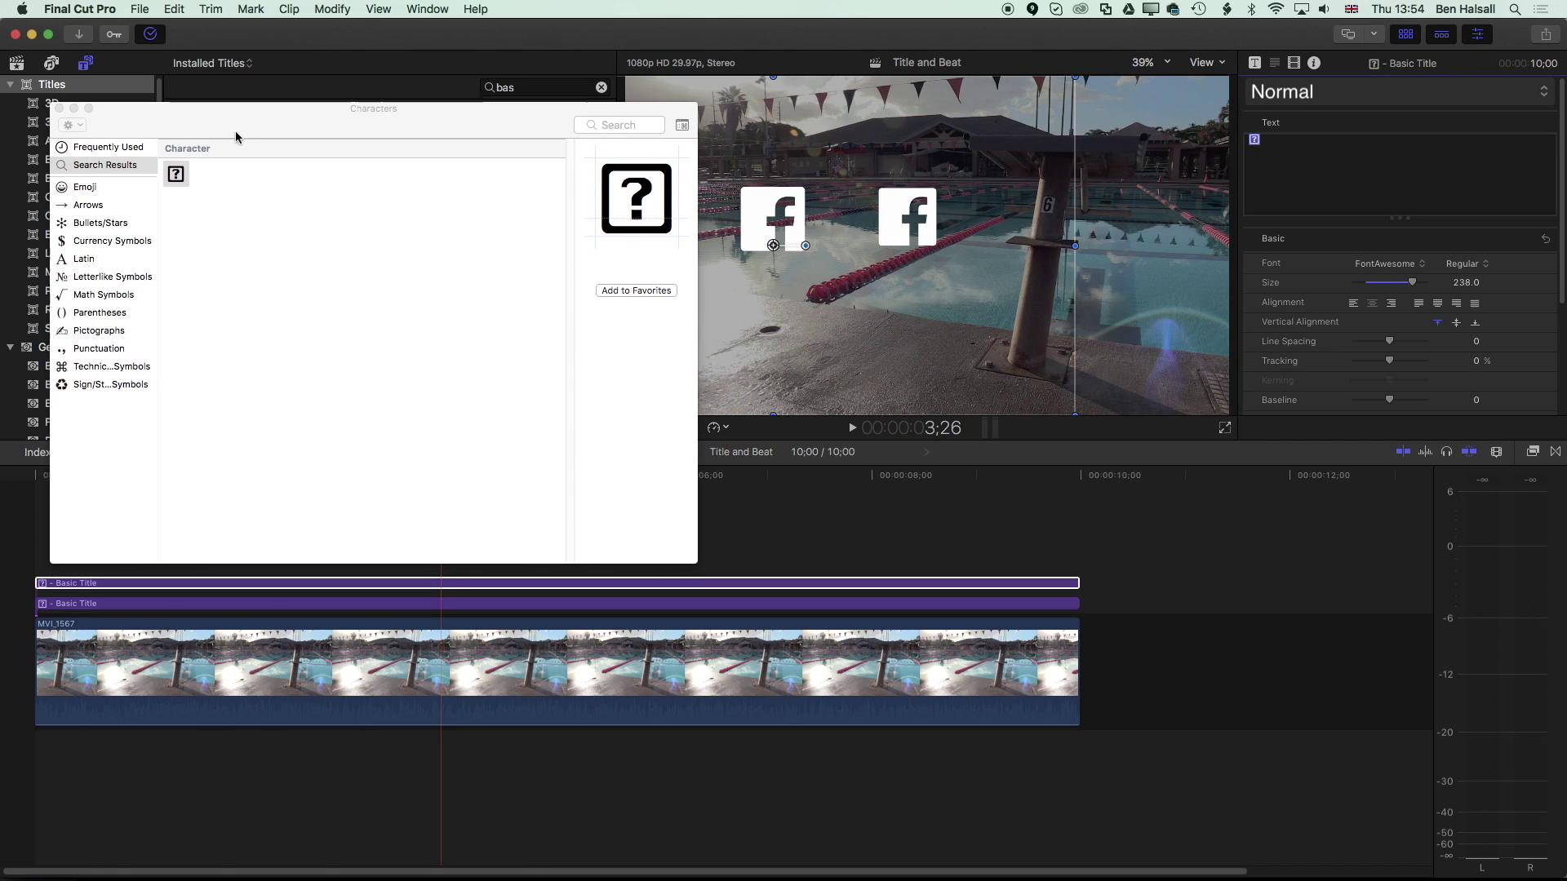
pyautogui.moveTo(241, 136); pyautogui.dragTo(211, 90)
pyautogui.click(58, 145)
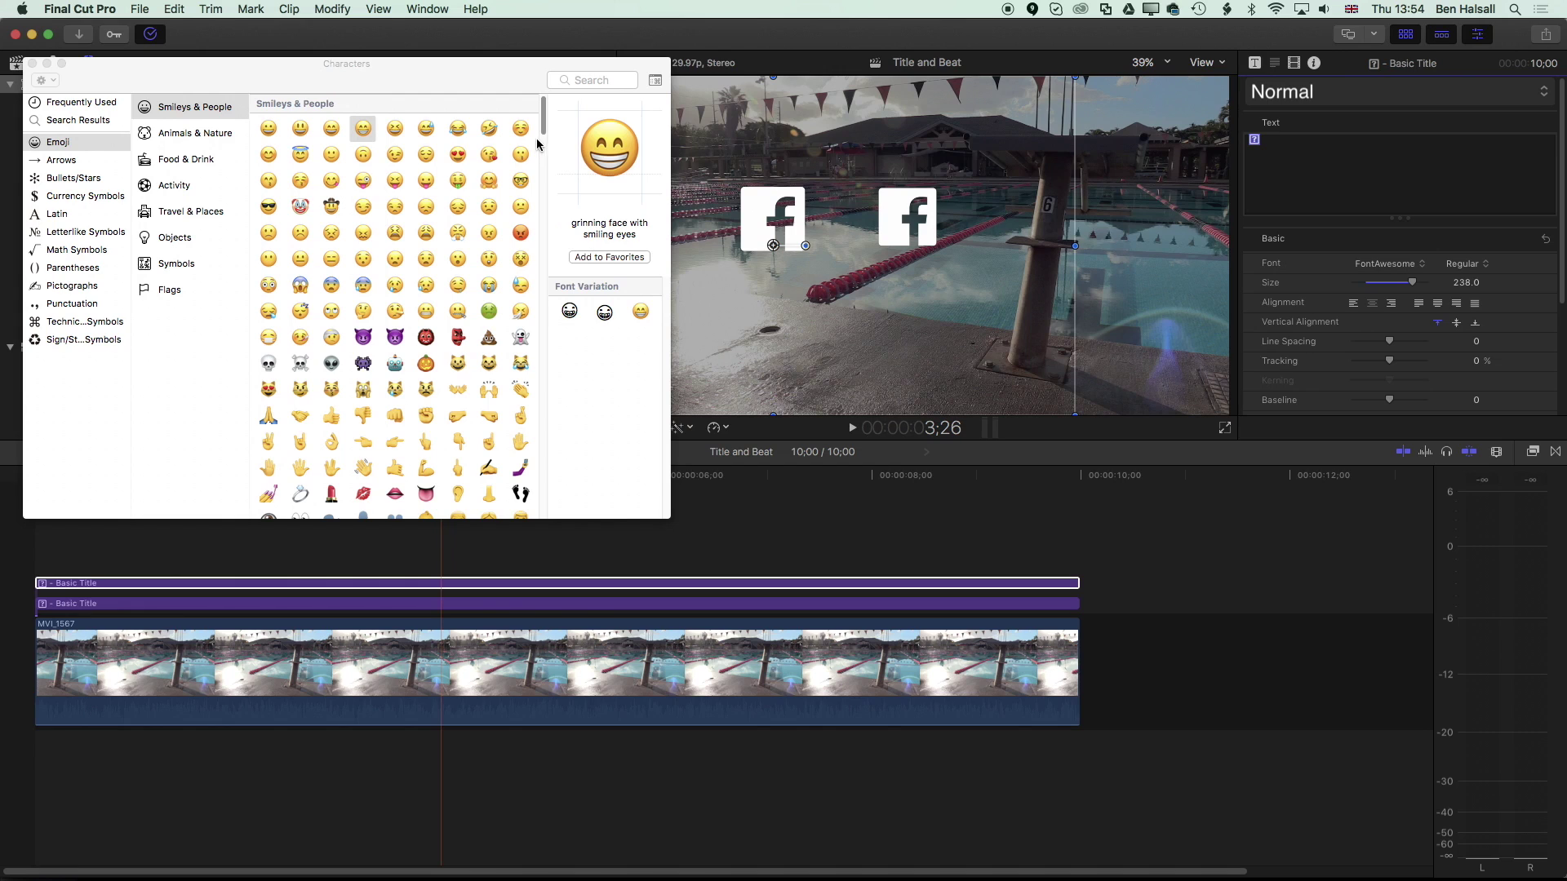
pyautogui.moveTo(541, 131)
pyautogui.mouseDown()
pyautogui.moveTo(543, 245)
pyautogui.moveTo(545, 113)
pyautogui.mouseUp()
pyautogui.click(297, 129)
pyautogui.doubleClick(297, 129)
pyautogui.moveTo(297, 129); pyautogui.dragTo(1265, 147)
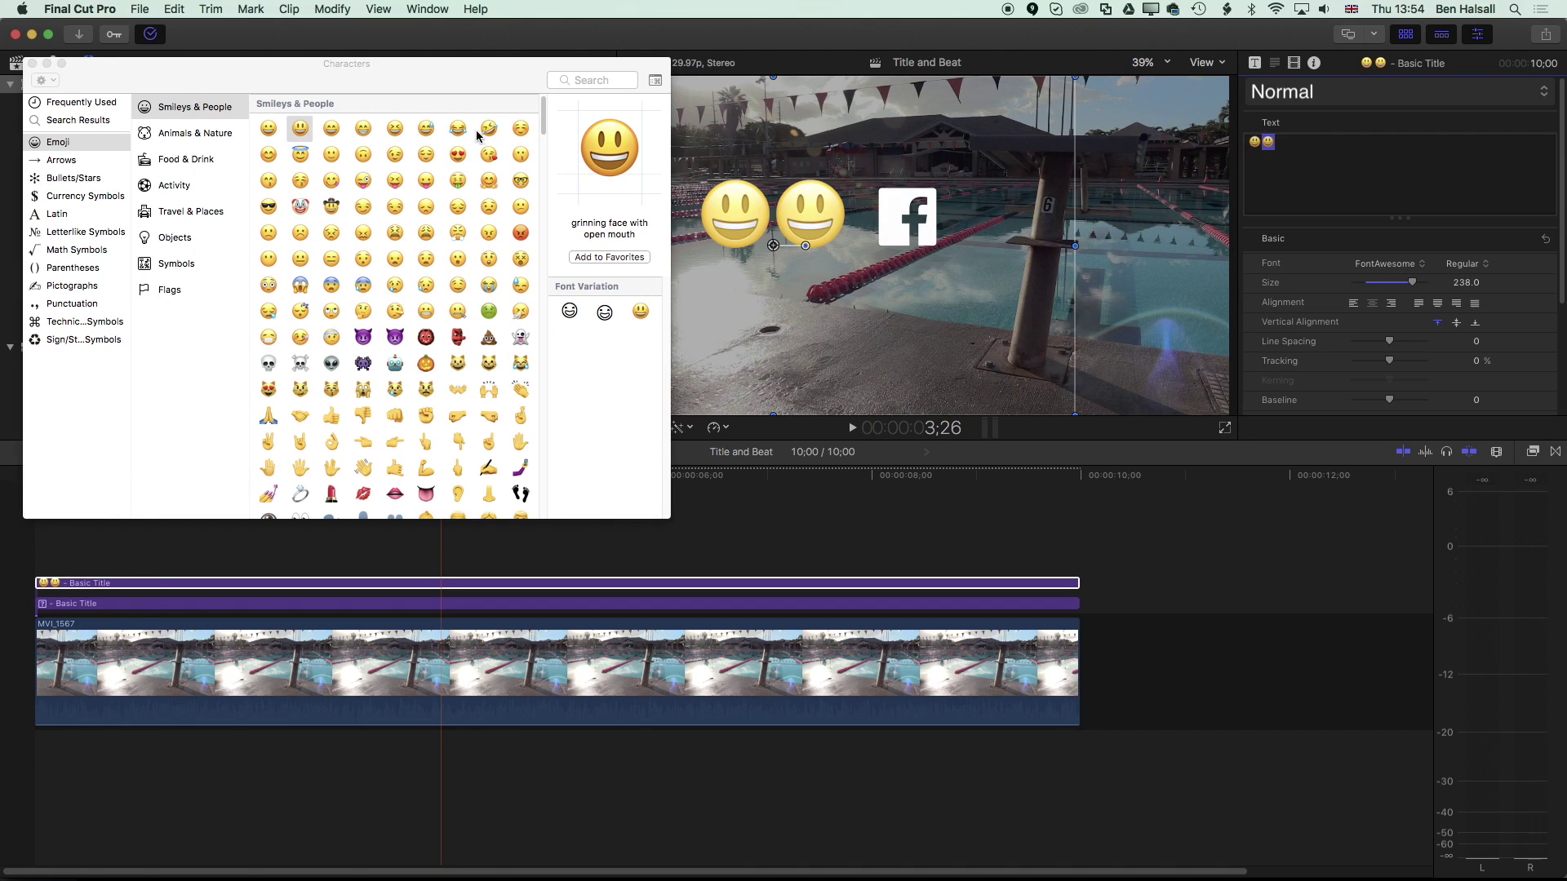
# - Add heart-eyes and tongue-out faces, move the row below the Facebook icon, and delete the extra smiley
pyautogui.click(457, 154)
pyautogui.moveTo(1334, 145); pyautogui.dragTo(1334, 145)
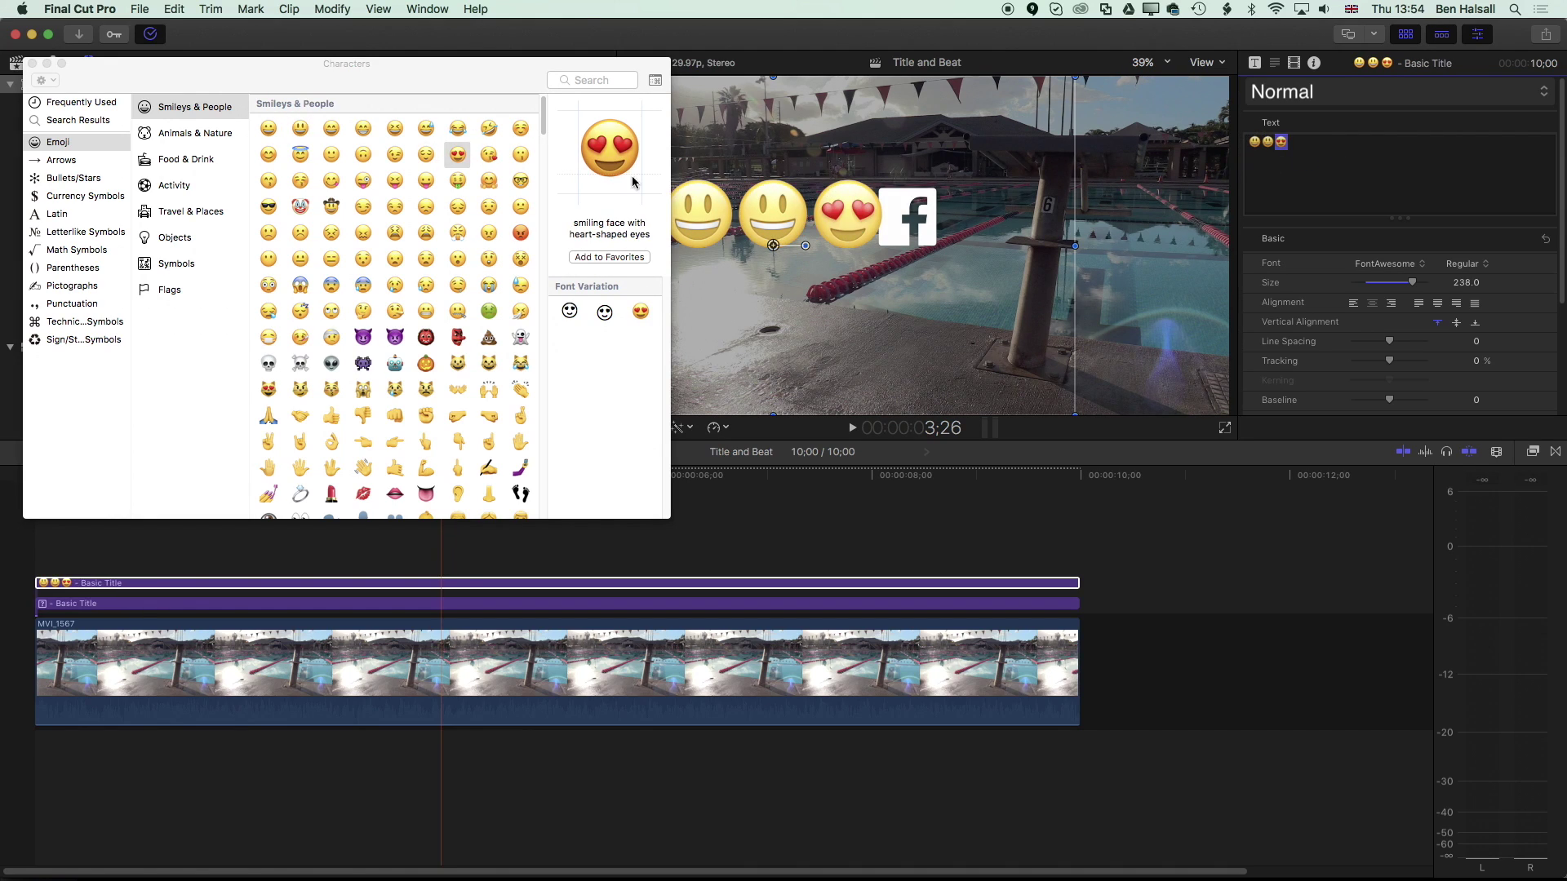
pyautogui.moveTo(425, 180); pyautogui.dragTo(1294, 176)
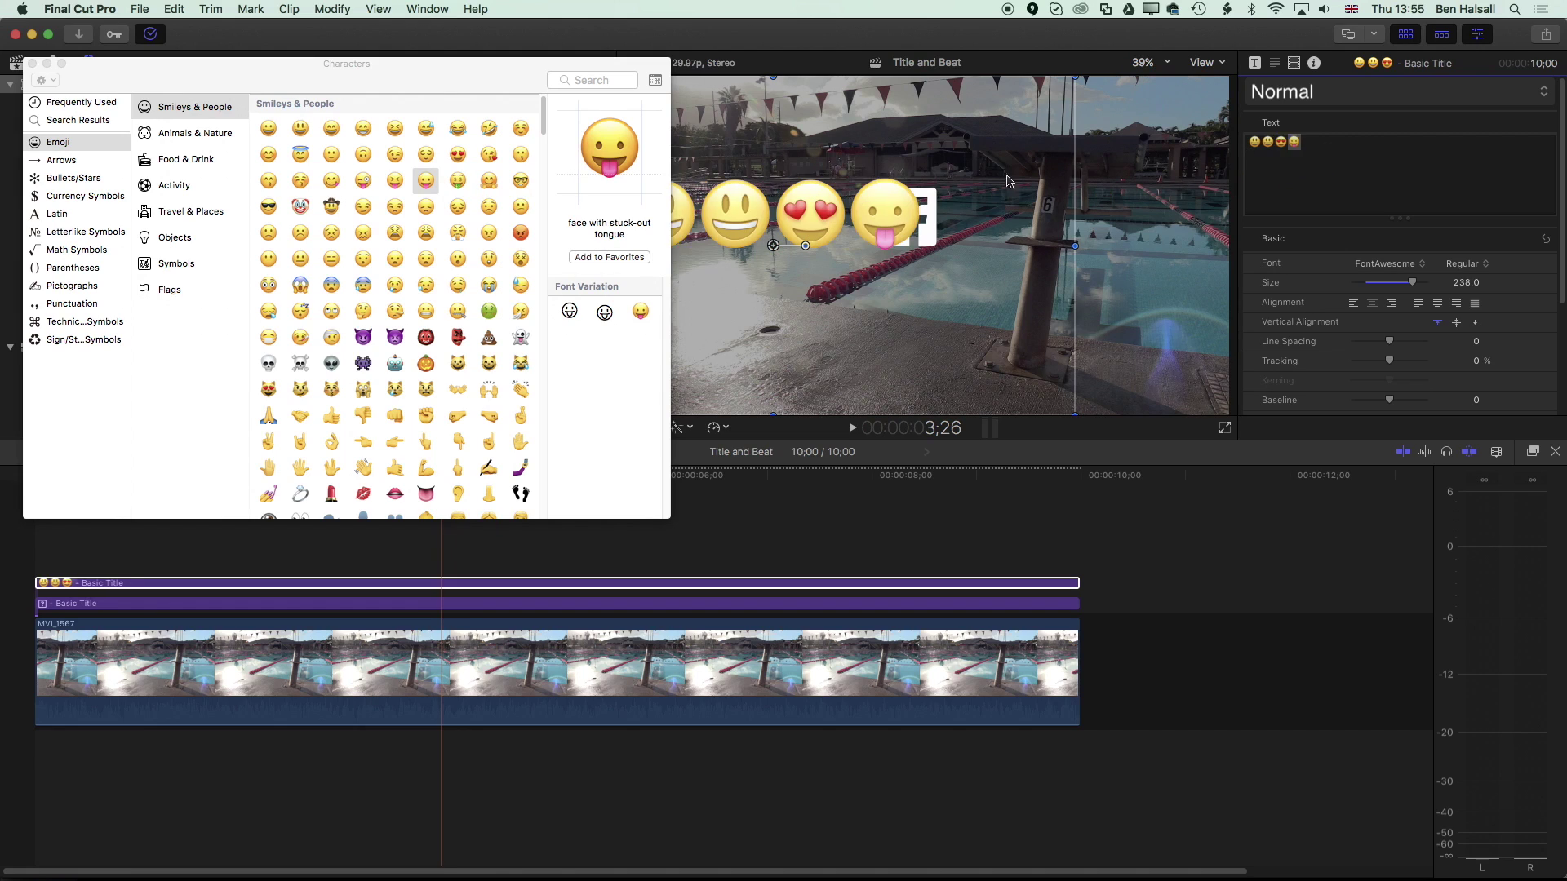
pyautogui.moveTo(774, 246); pyautogui.dragTo(901, 360)
pyautogui.click(1274, 144)
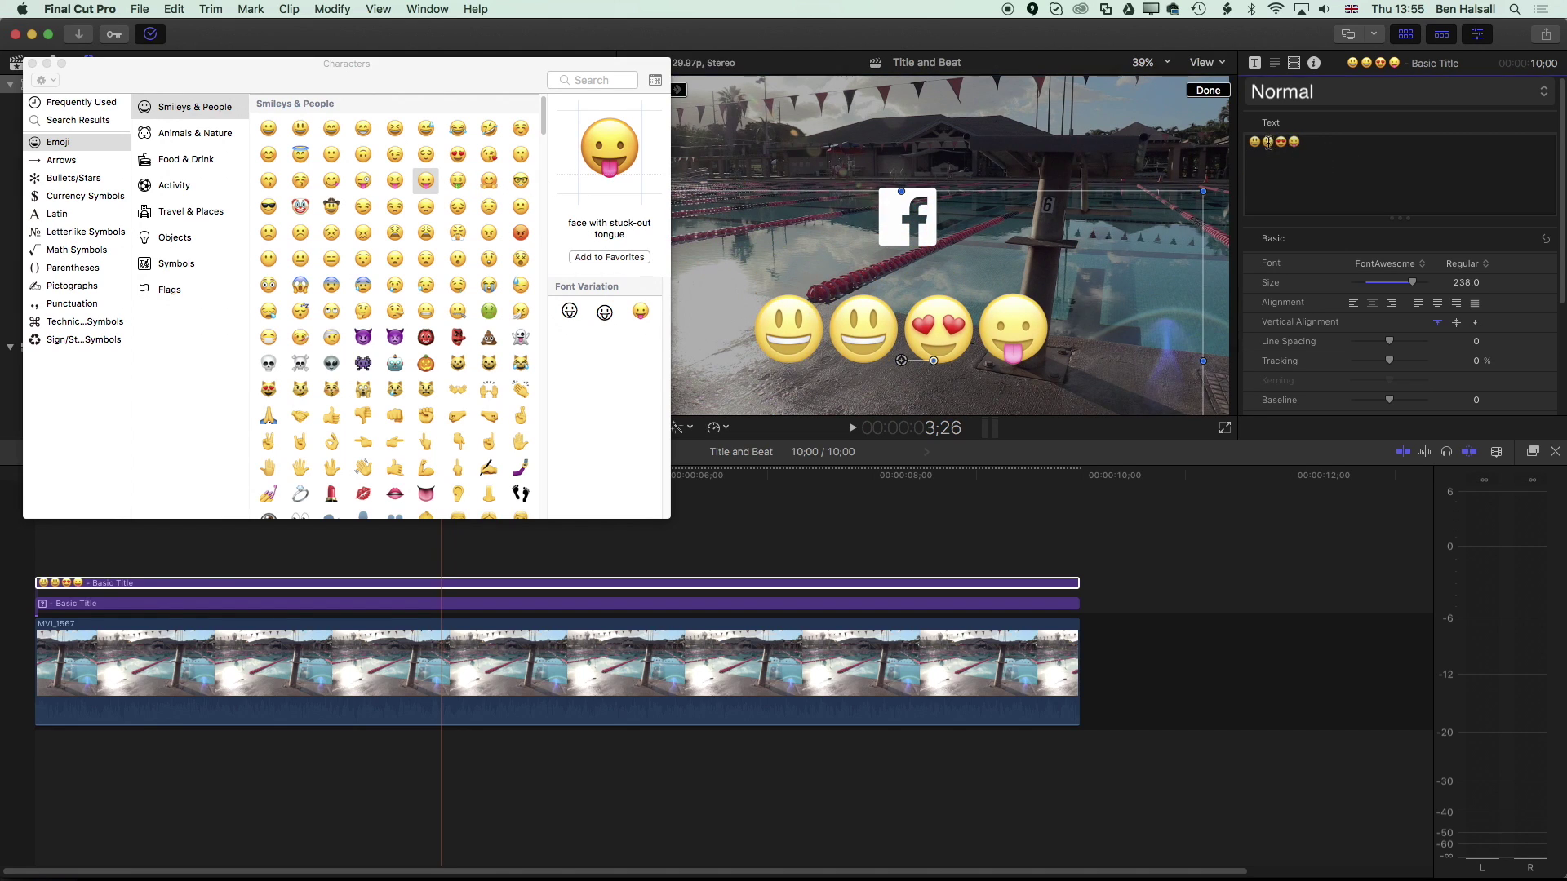
pyautogui.press('BackSpace')
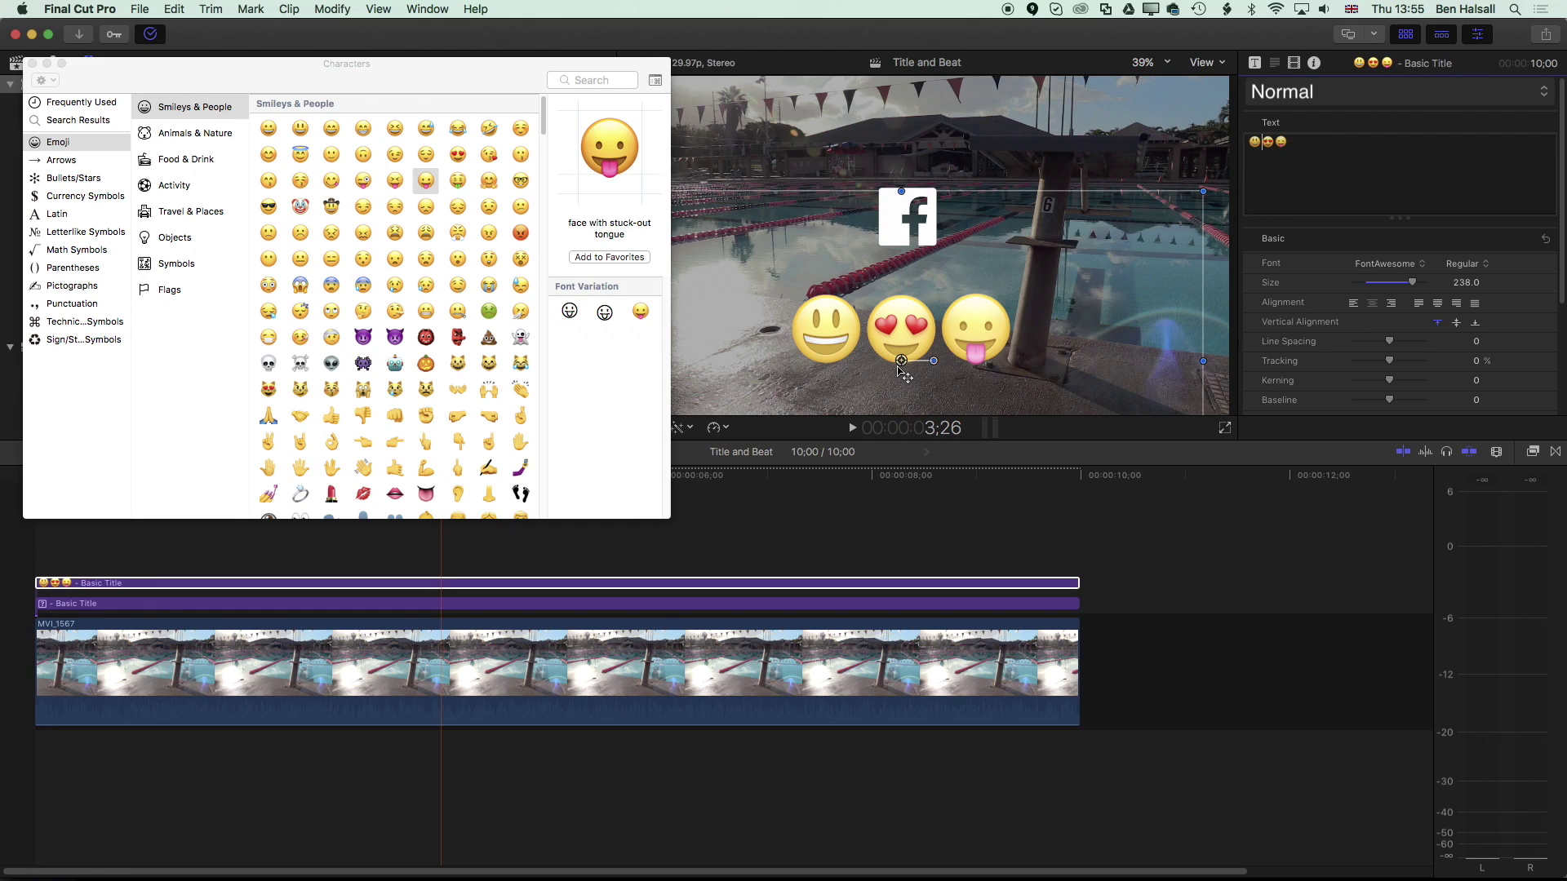
# - Nudge the emoji row right, close the Characters viewer, and show the Effects browser
pyautogui.moveTo(898, 367); pyautogui.dragTo(924, 368)
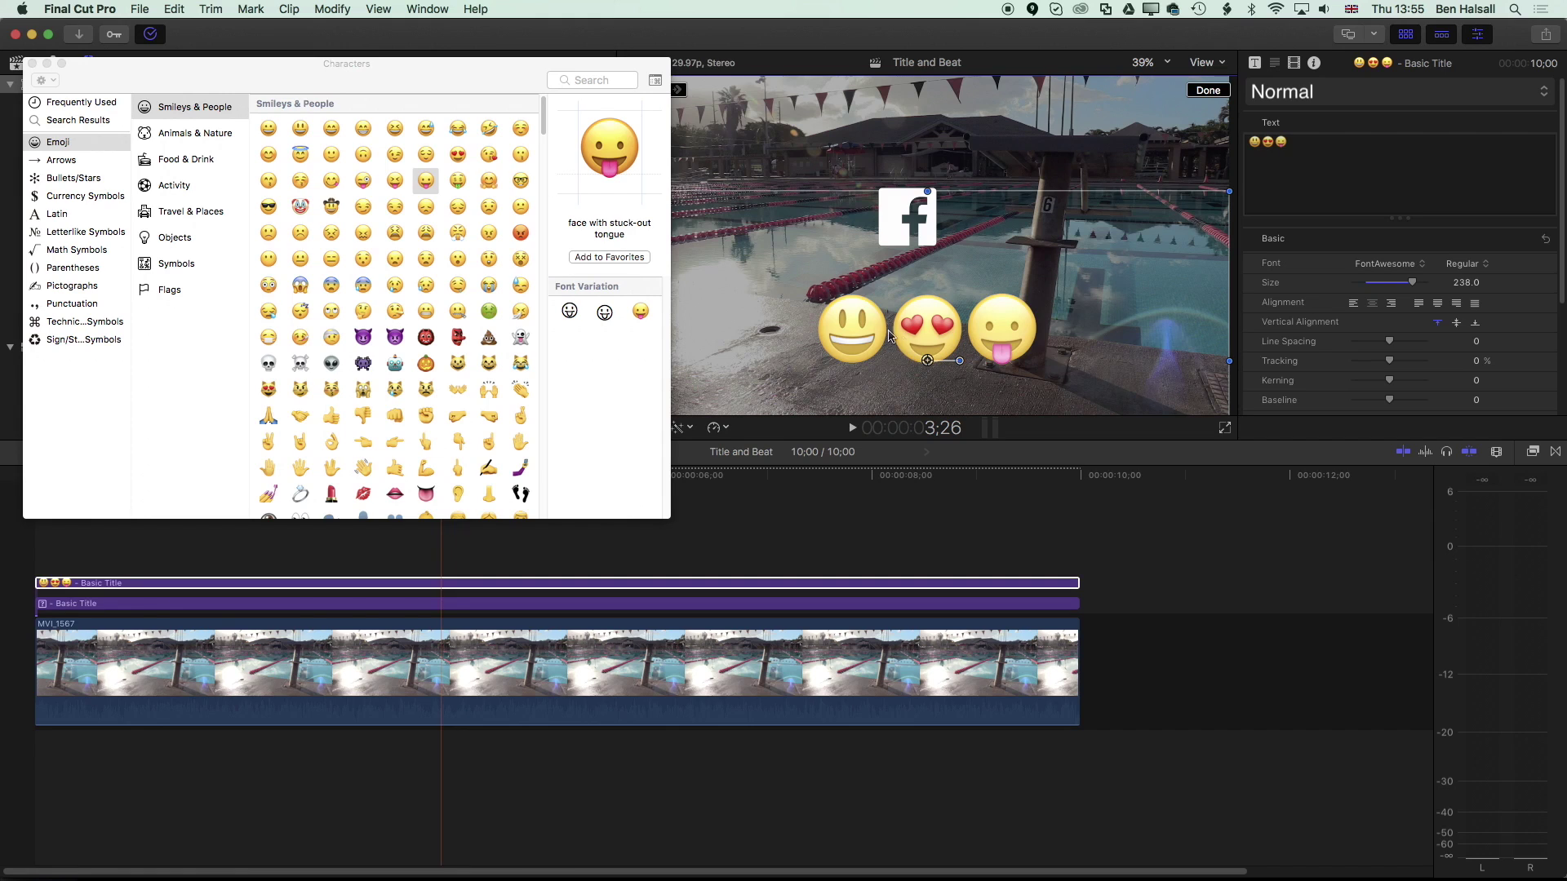
pyautogui.moveTo(473, 65); pyautogui.dragTo(578, 28)
pyautogui.click(138, 30)
pyautogui.press('super+5')
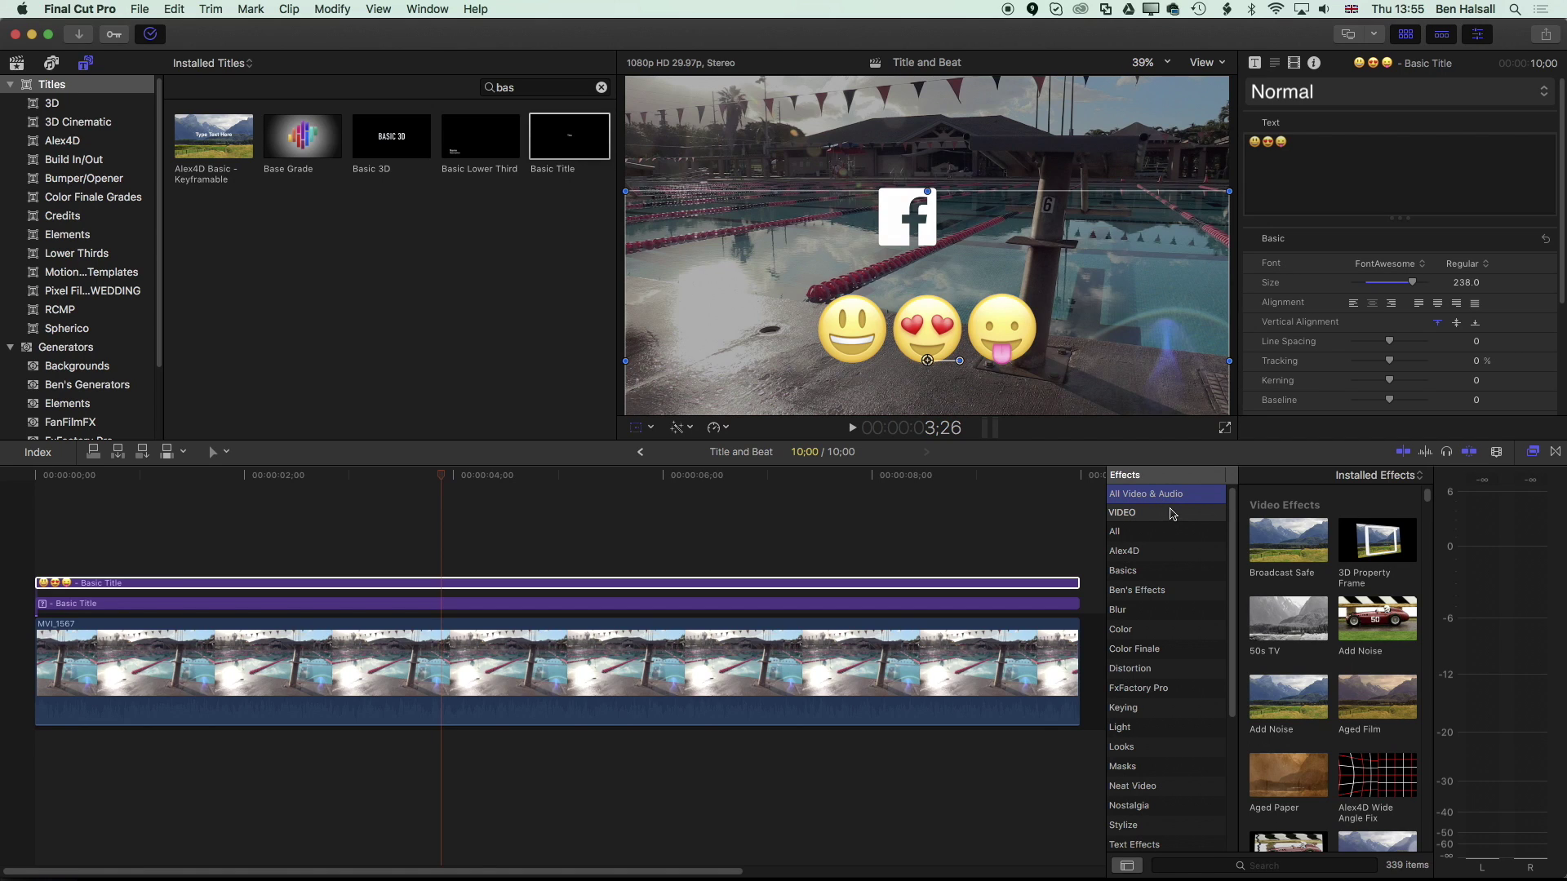
# - Apply the Distortion > Earthquake effect to the emoji title and preview it from the start
pyautogui.click(1159, 668)
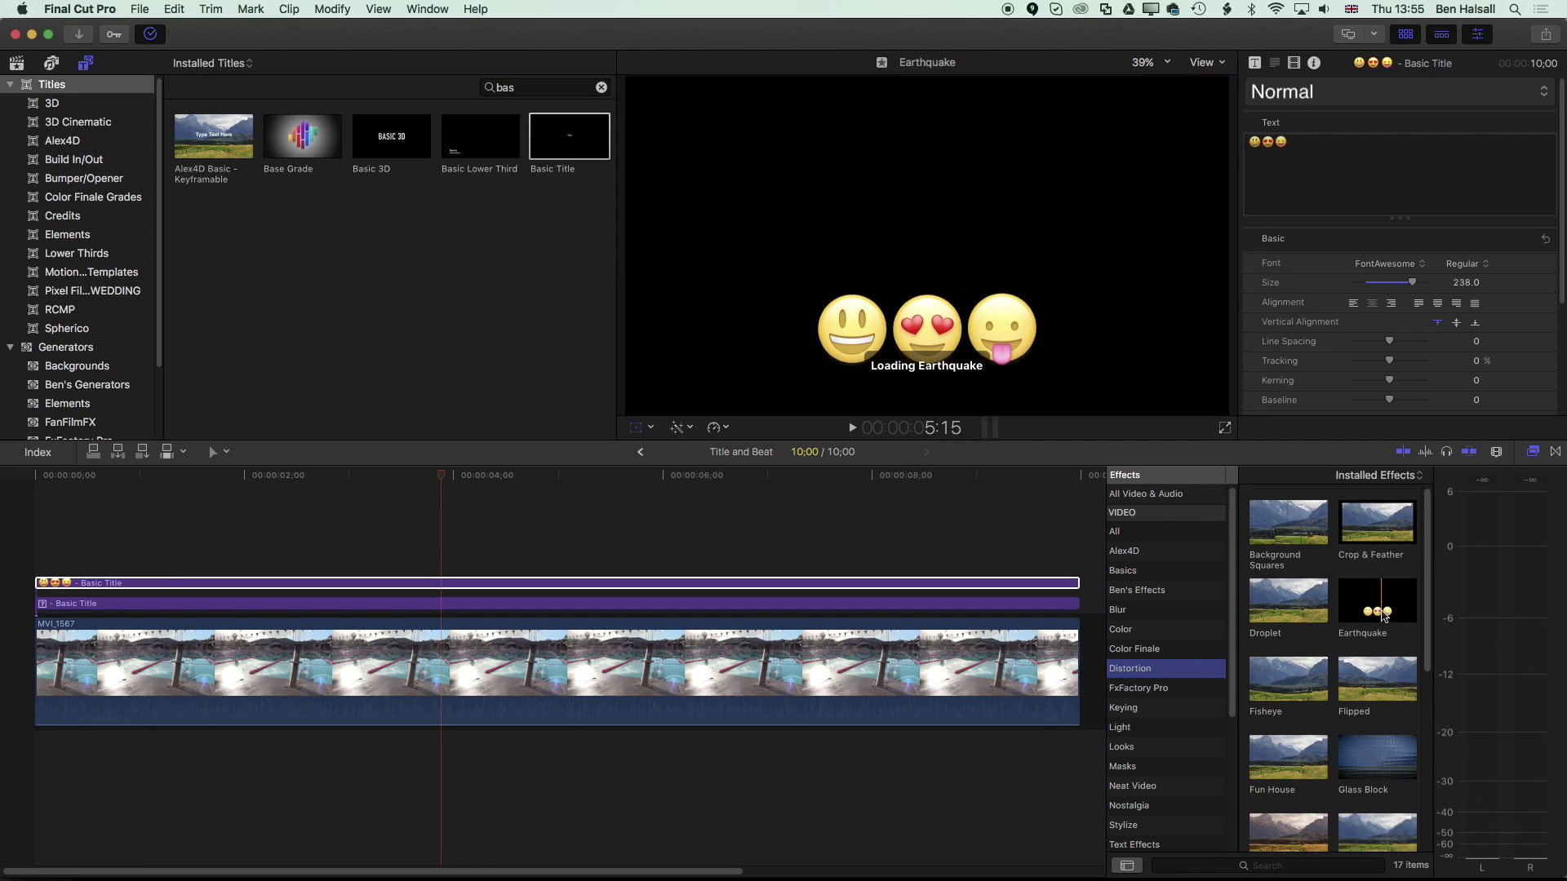
pyautogui.moveTo(1385, 617); pyautogui.dragTo(1029, 593)
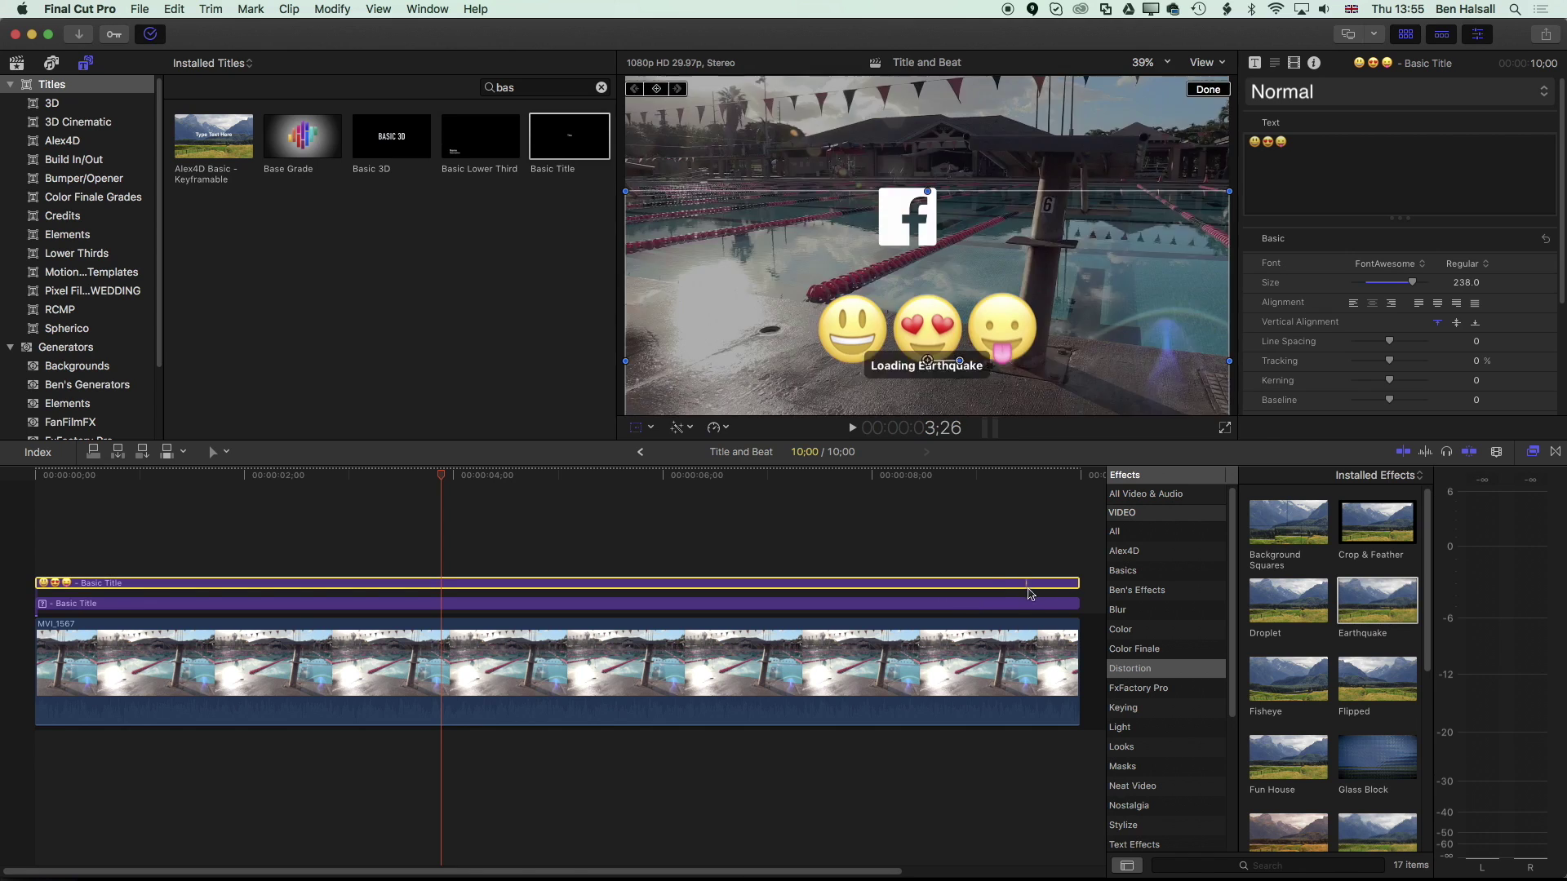
pyautogui.moveTo(438, 478); pyautogui.dragTo(4, 468)
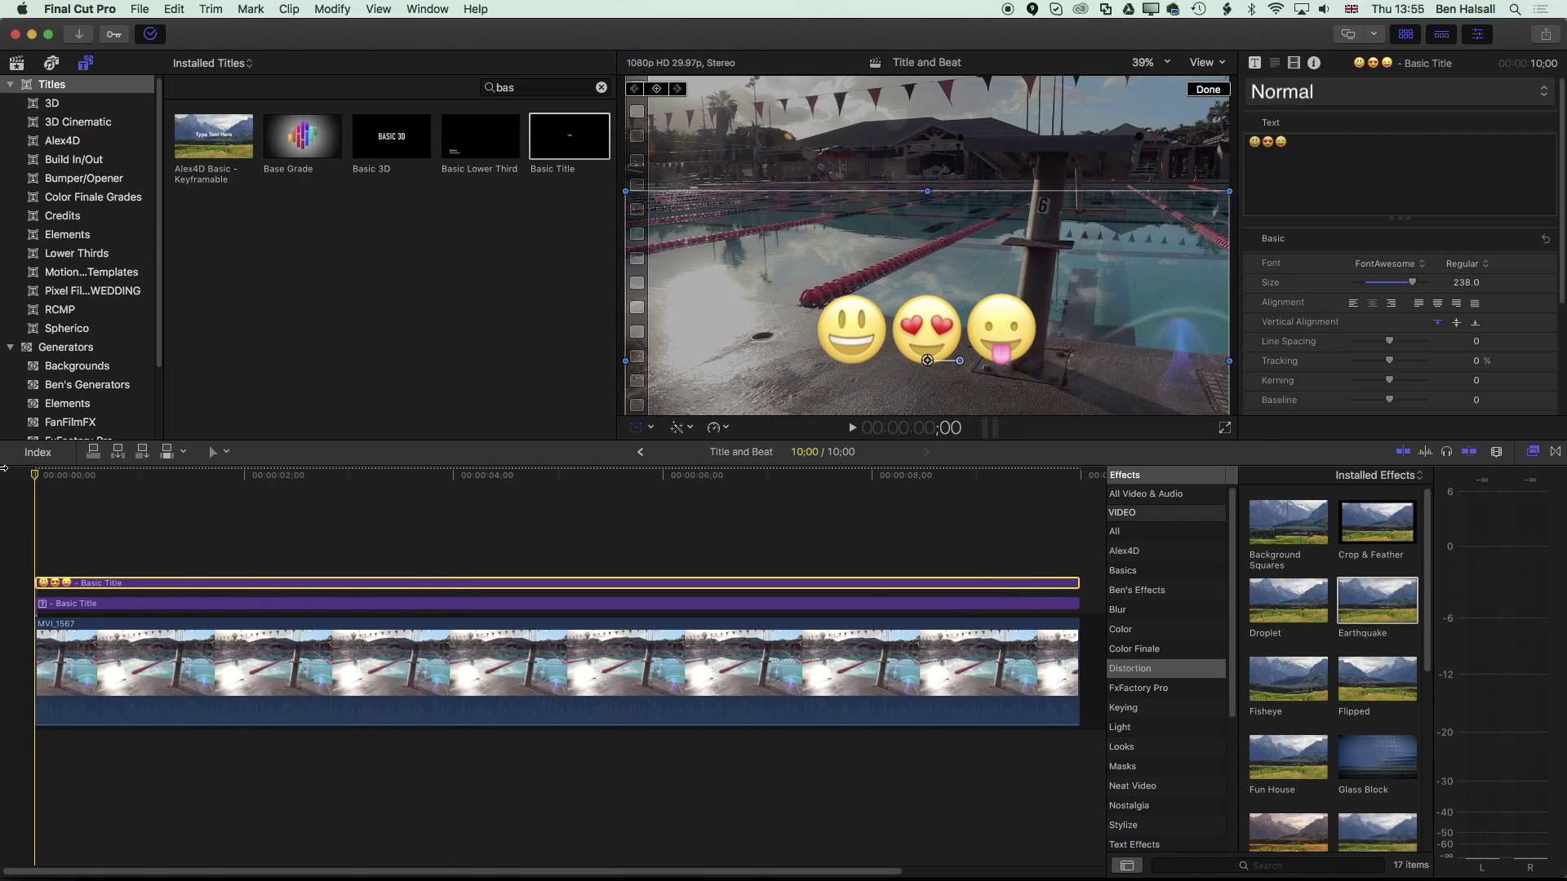
pyautogui.press('space')
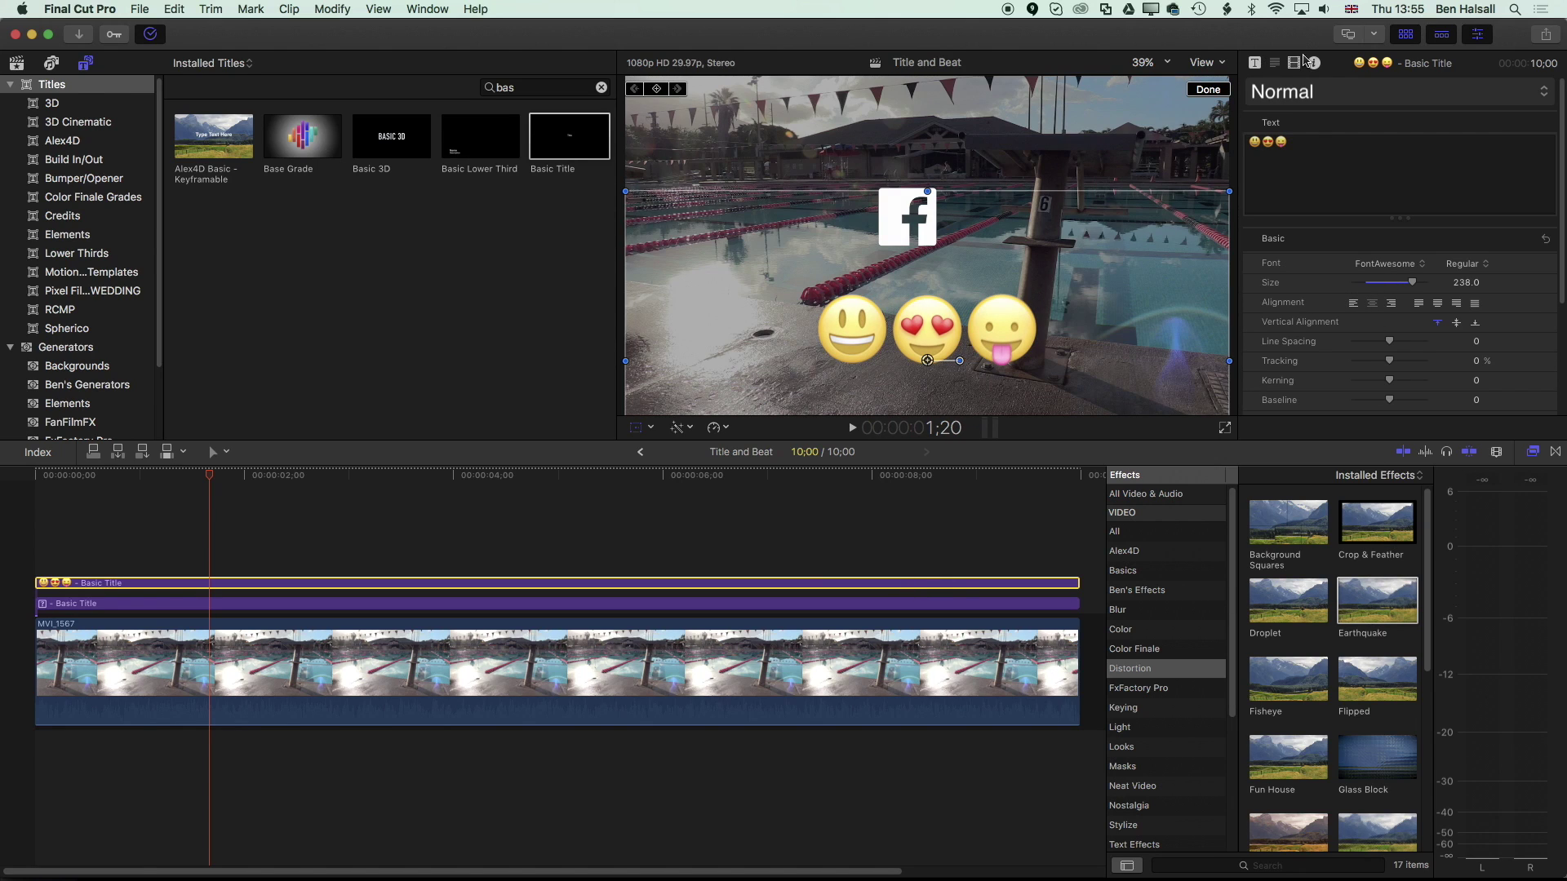
# - Set Earthquake Amount to 41.61 and Layers to 1, then preview the shake
pyautogui.click(1294, 62)
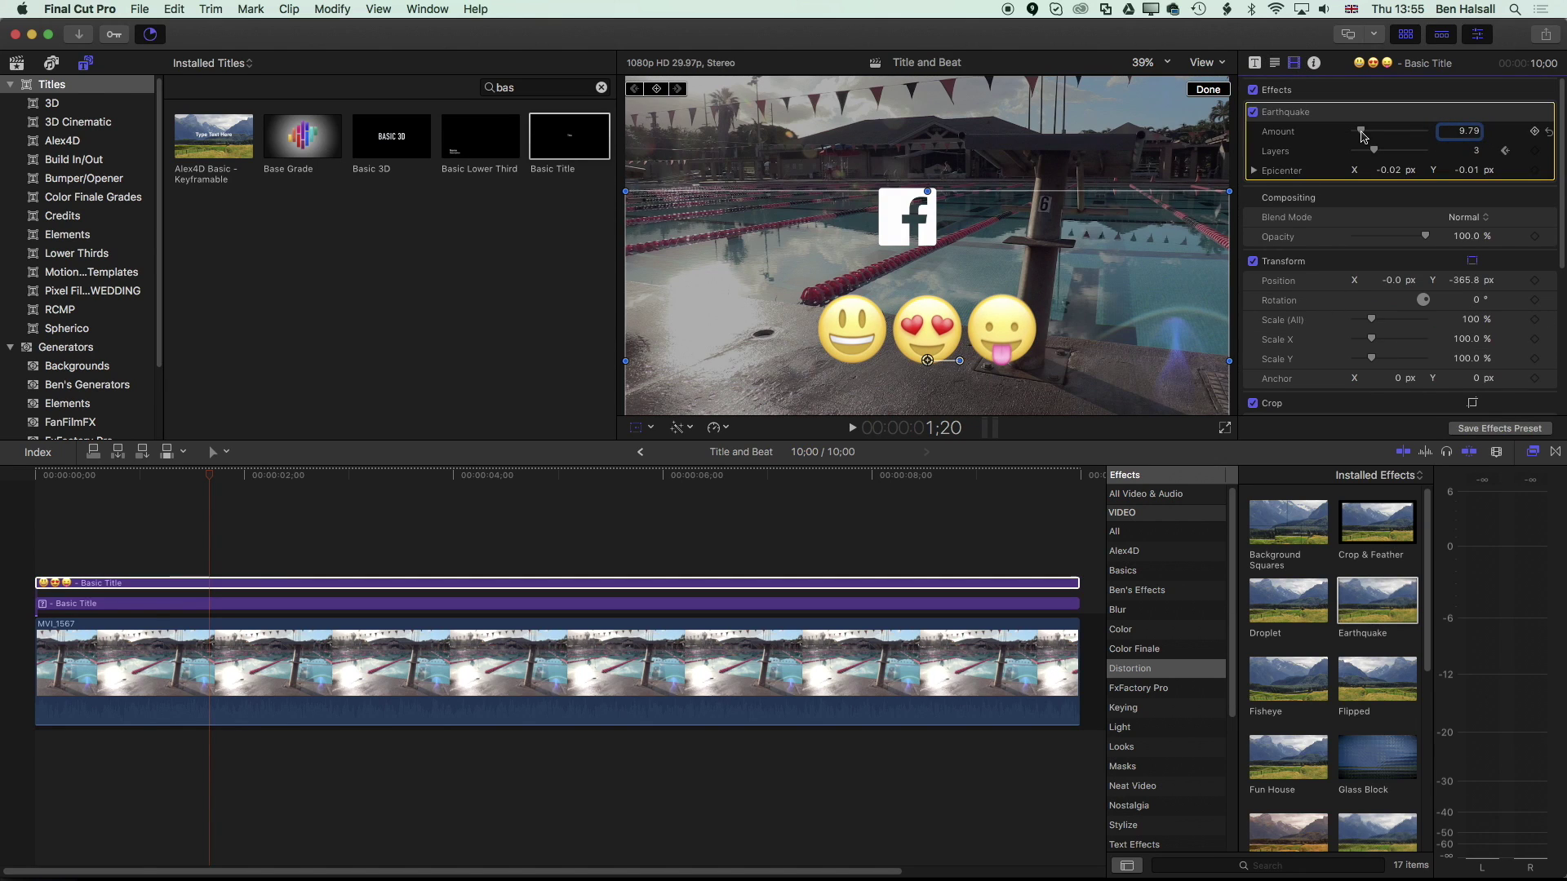
pyautogui.moveTo(1368, 133)
pyautogui.mouseDown()
pyautogui.moveTo(1387, 135)
pyautogui.moveTo(1353, 152)
pyautogui.mouseUp()
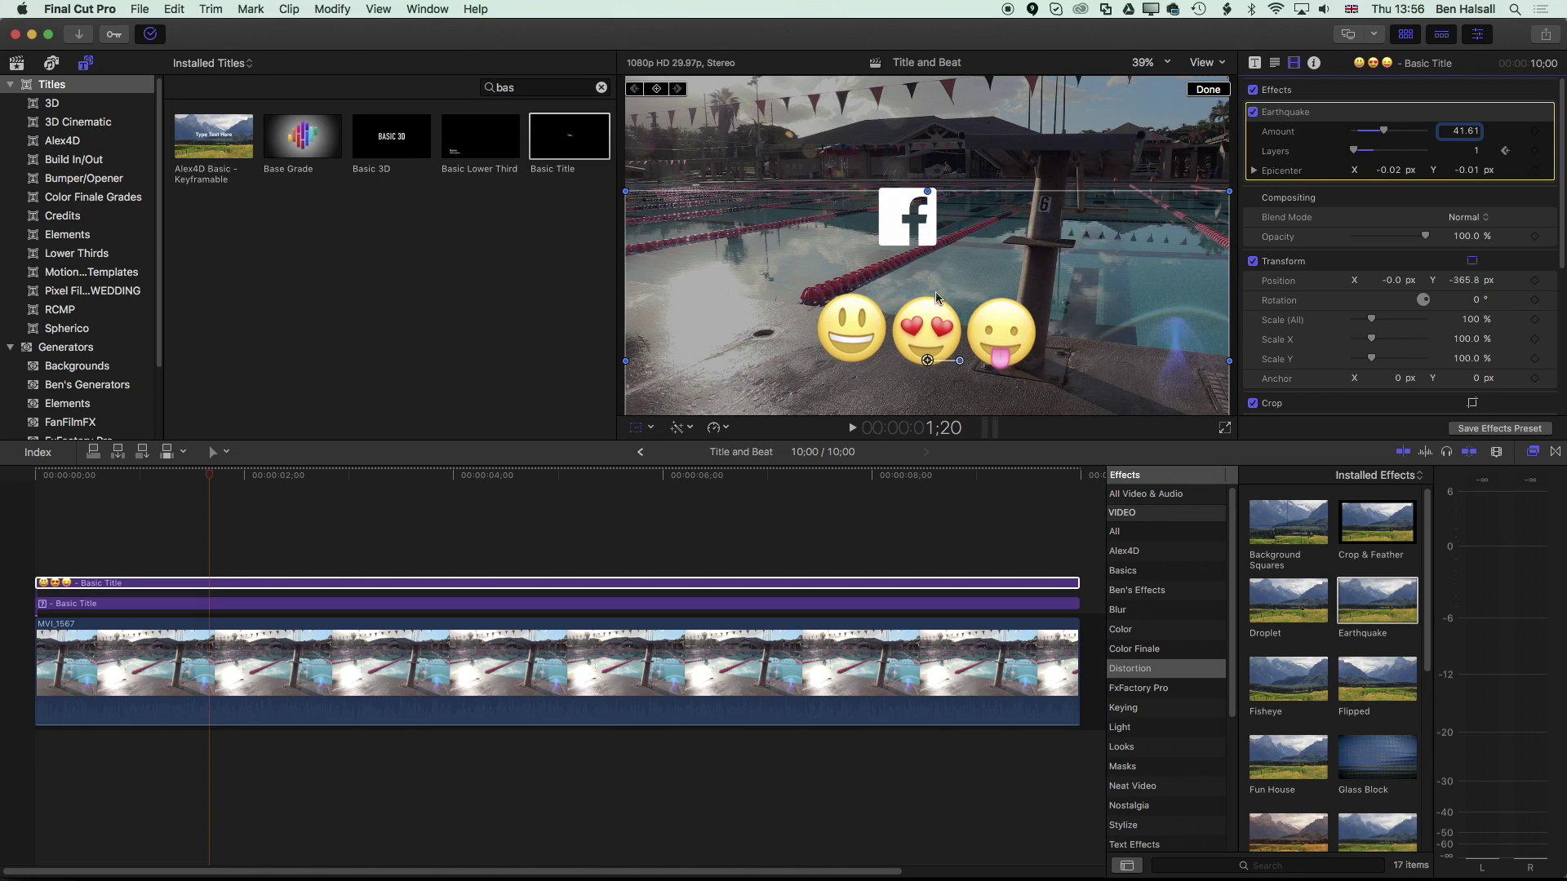
pyautogui.click(98, 475)
pyautogui.press('space')
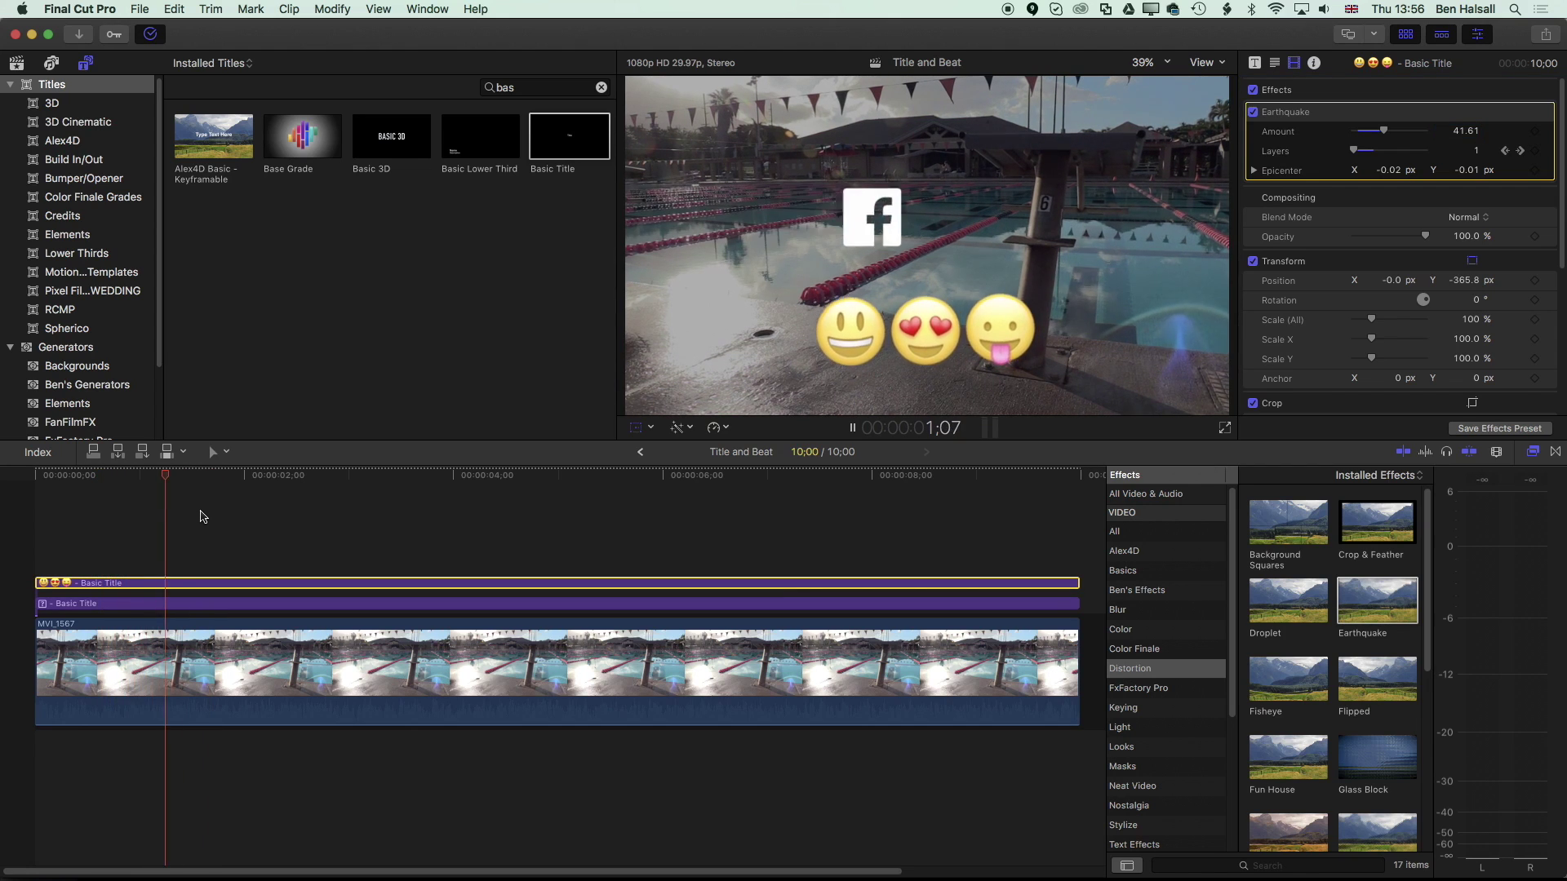
pyautogui.press('space')
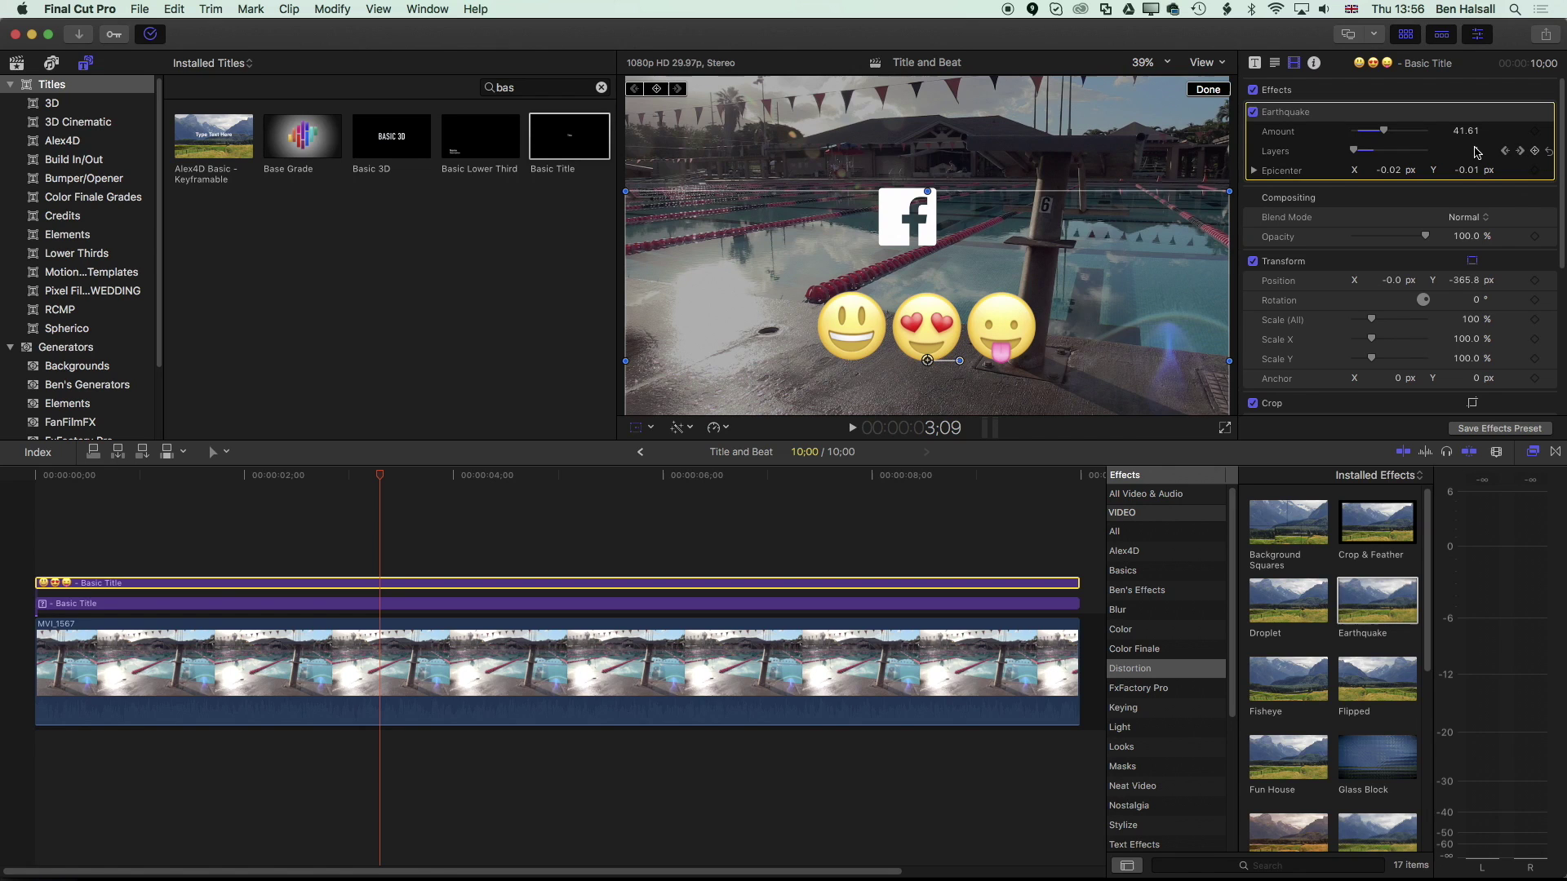
# - Duplicate the emoji title into a lane above, move it to the top of frame, and delete its text
pyautogui.moveTo(440, 586); pyautogui.dragTo(455, 565)
pyautogui.moveTo(930, 363); pyautogui.dragTo(921, 172)
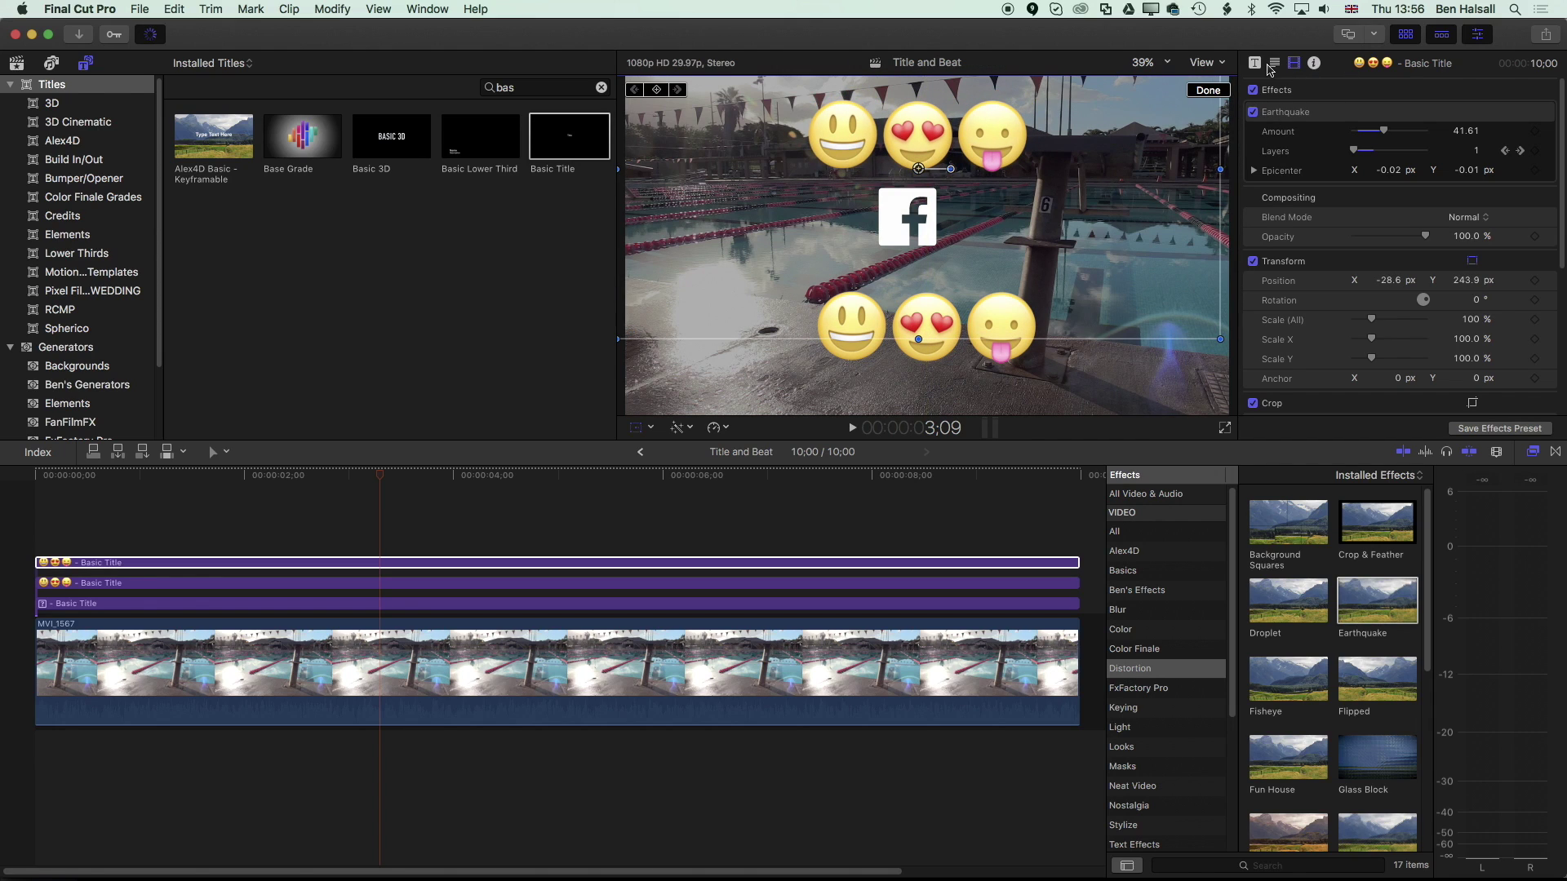
pyautogui.click(1294, 90)
pyautogui.click(1275, 63)
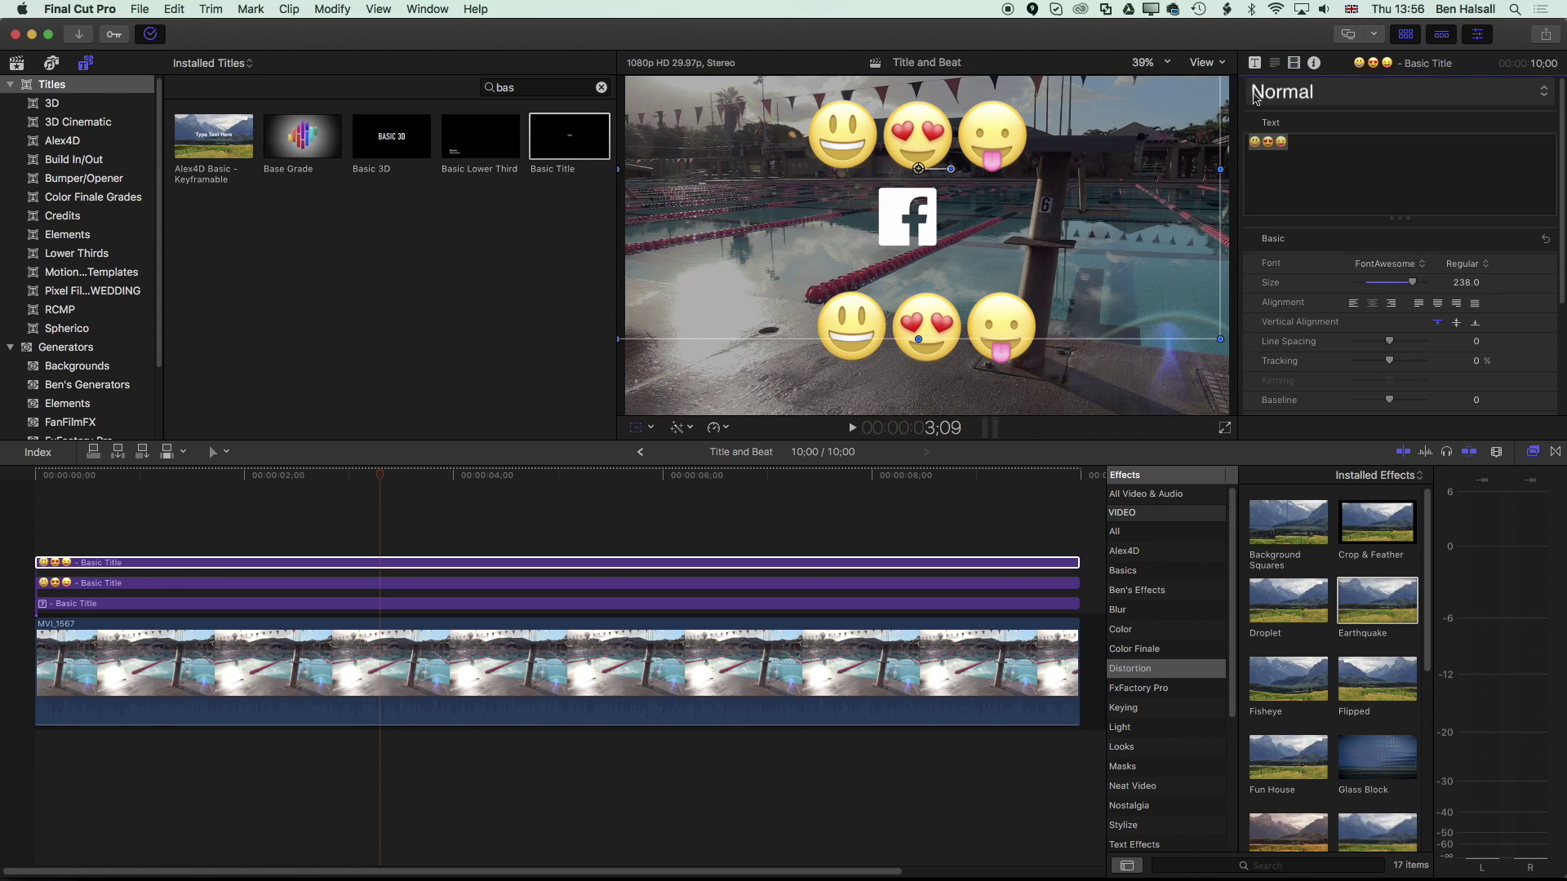
pyautogui.press('BackSpace')
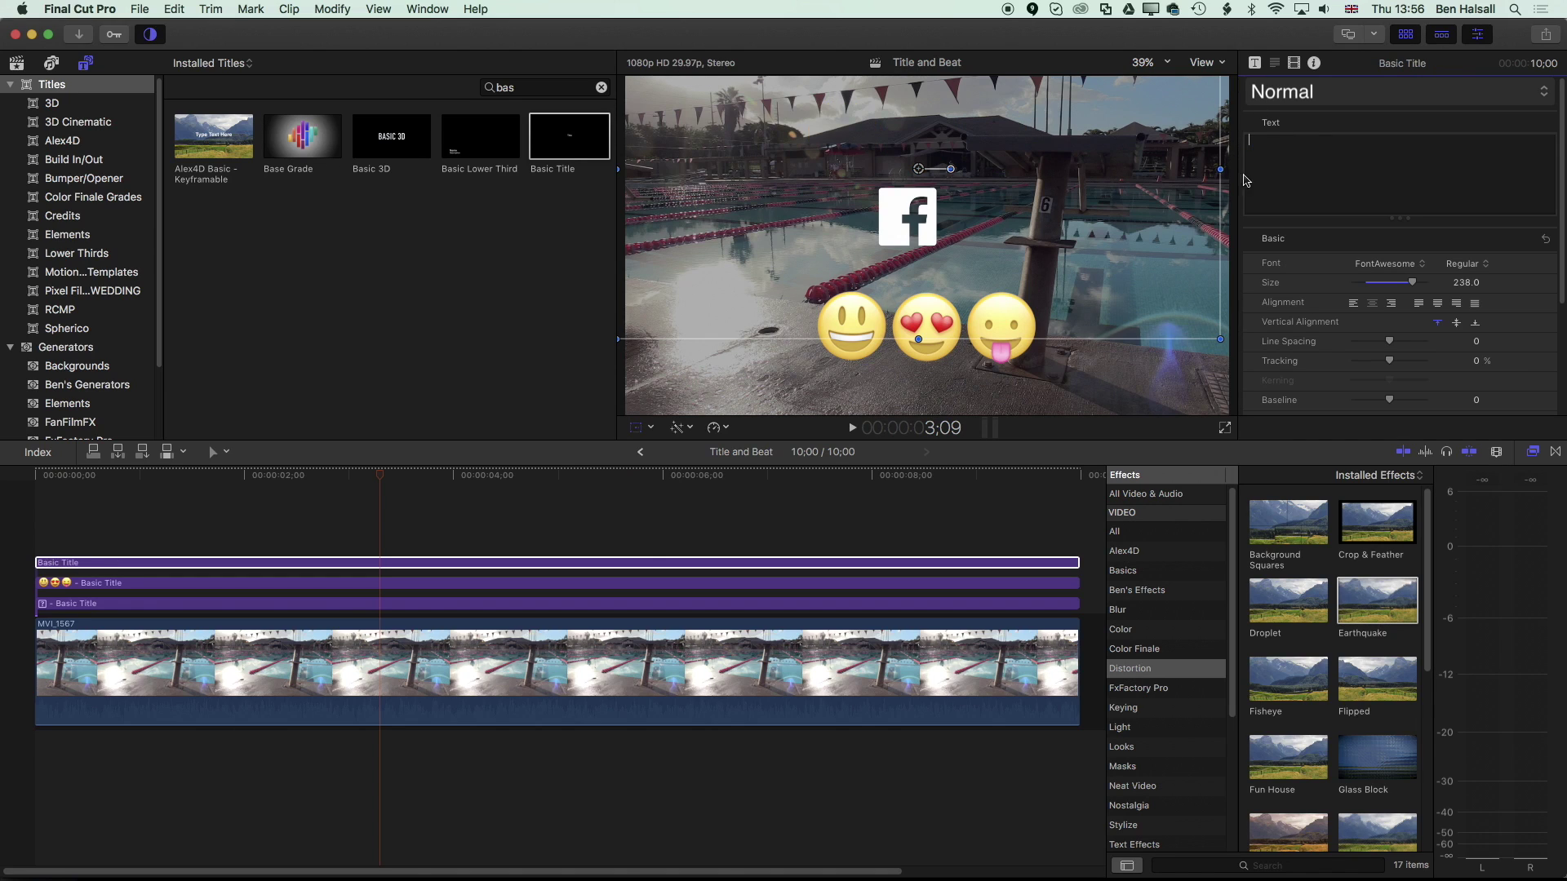
pyautogui.click(1358, 6)
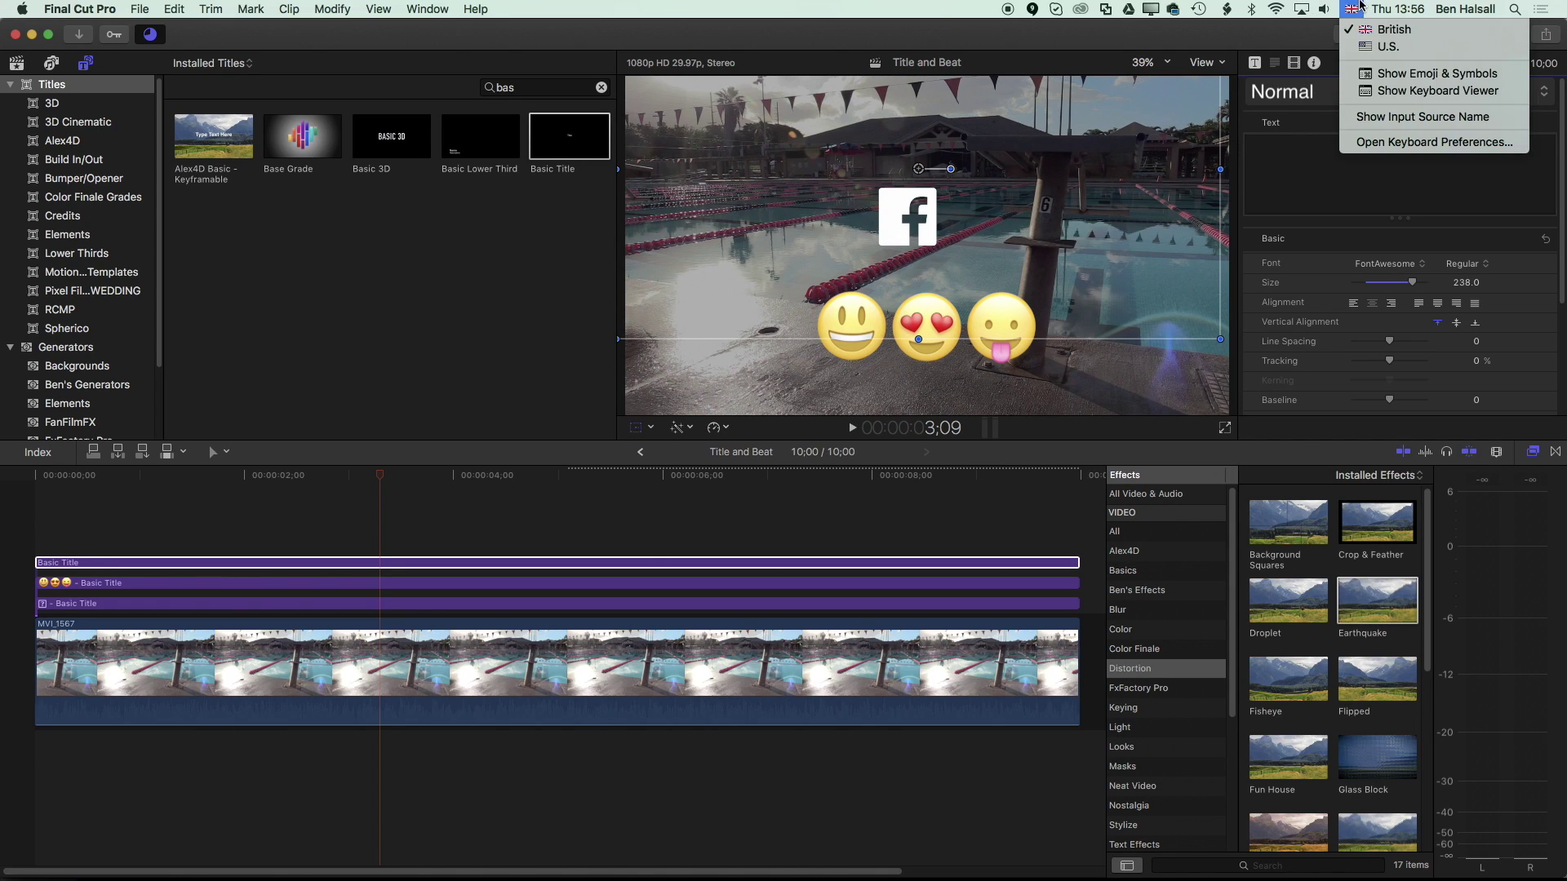
# - Open the Emoji & Symbols viewer and browse Animals & Nature, Food & Drink, Activity, Travel & Places and Objects emoji
pyautogui.click(1404, 75)
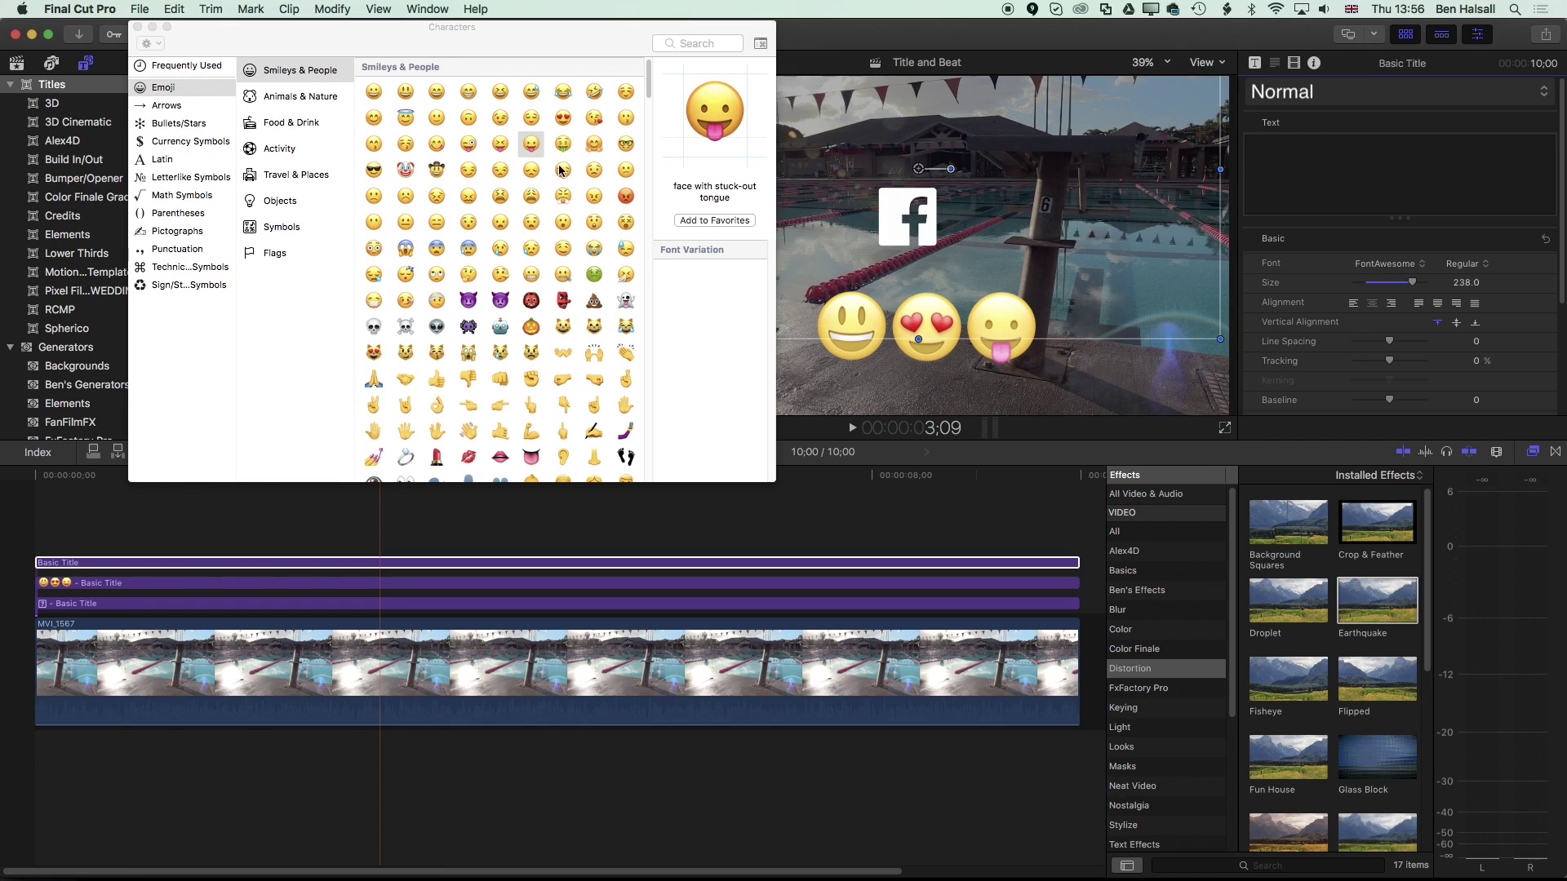
pyautogui.click(297, 98)
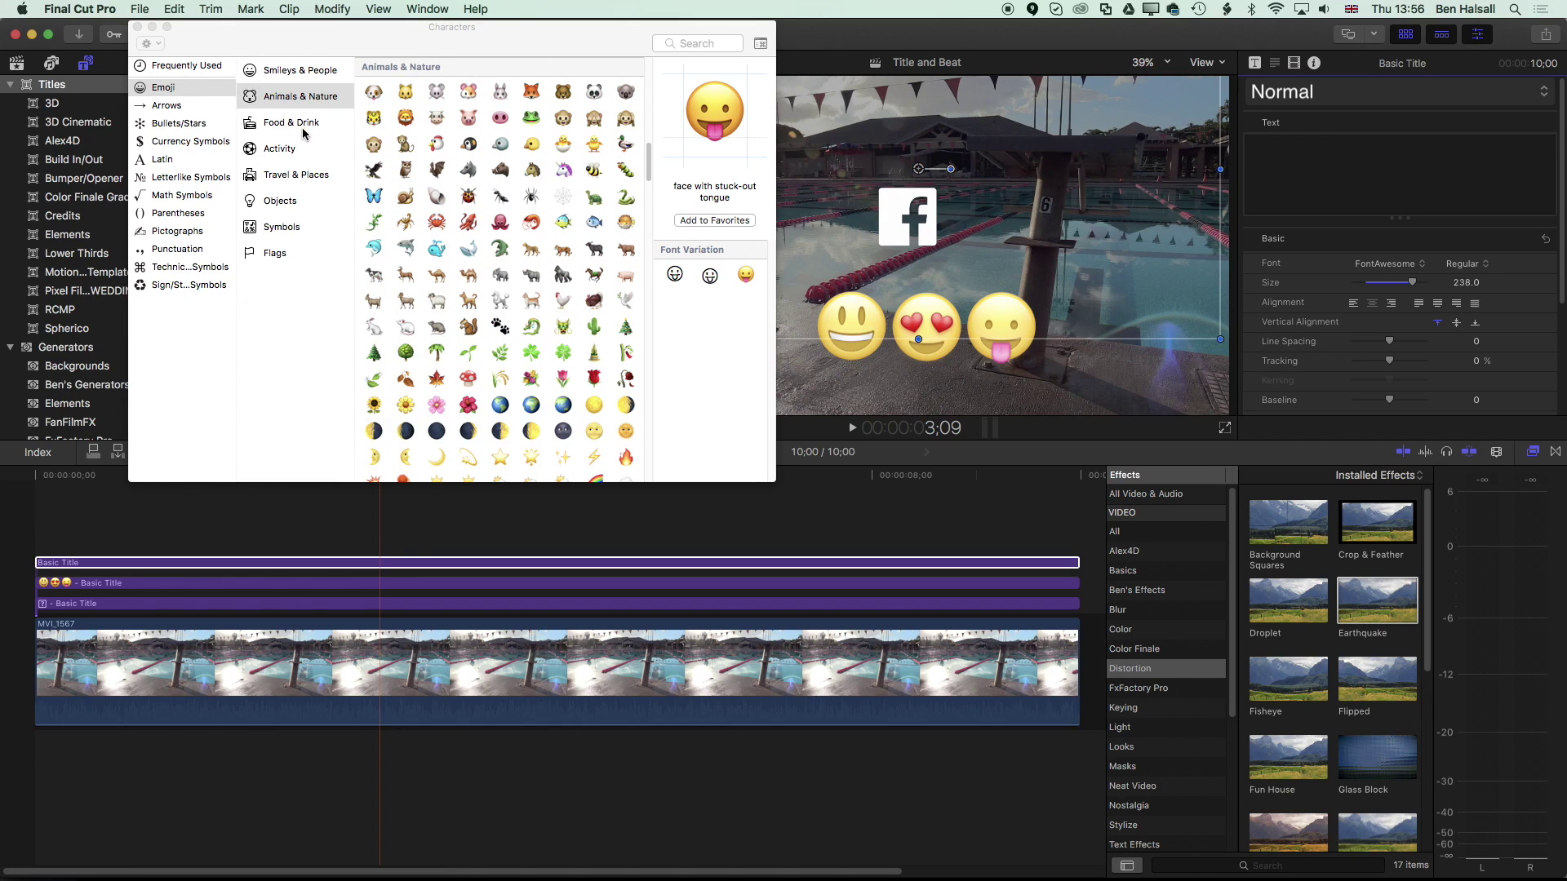
pyautogui.click(307, 129)
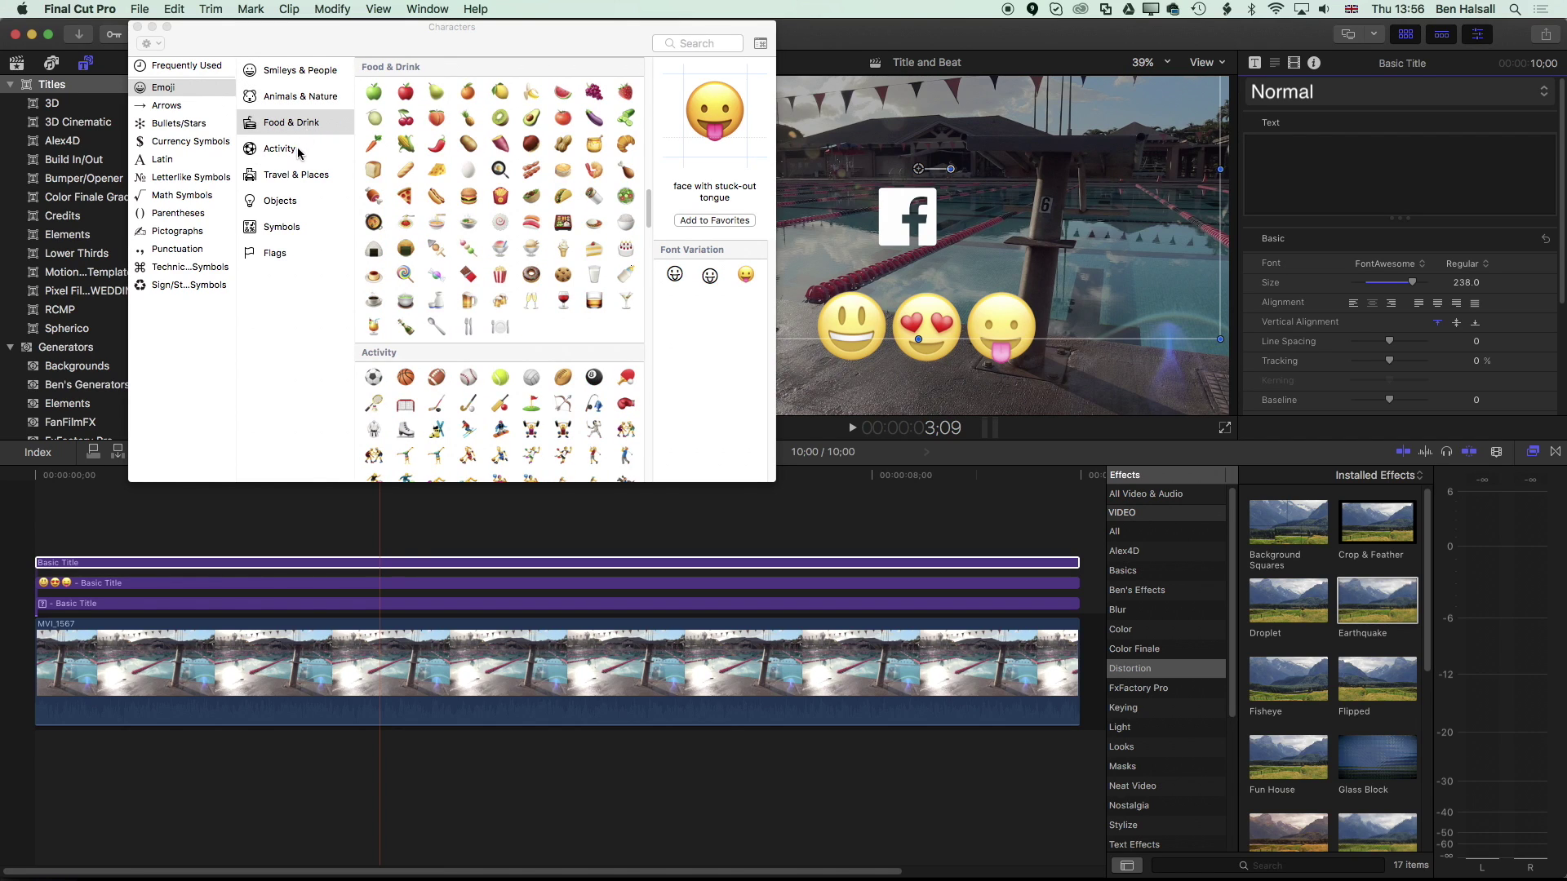
pyautogui.click(300, 152)
pyautogui.click(314, 179)
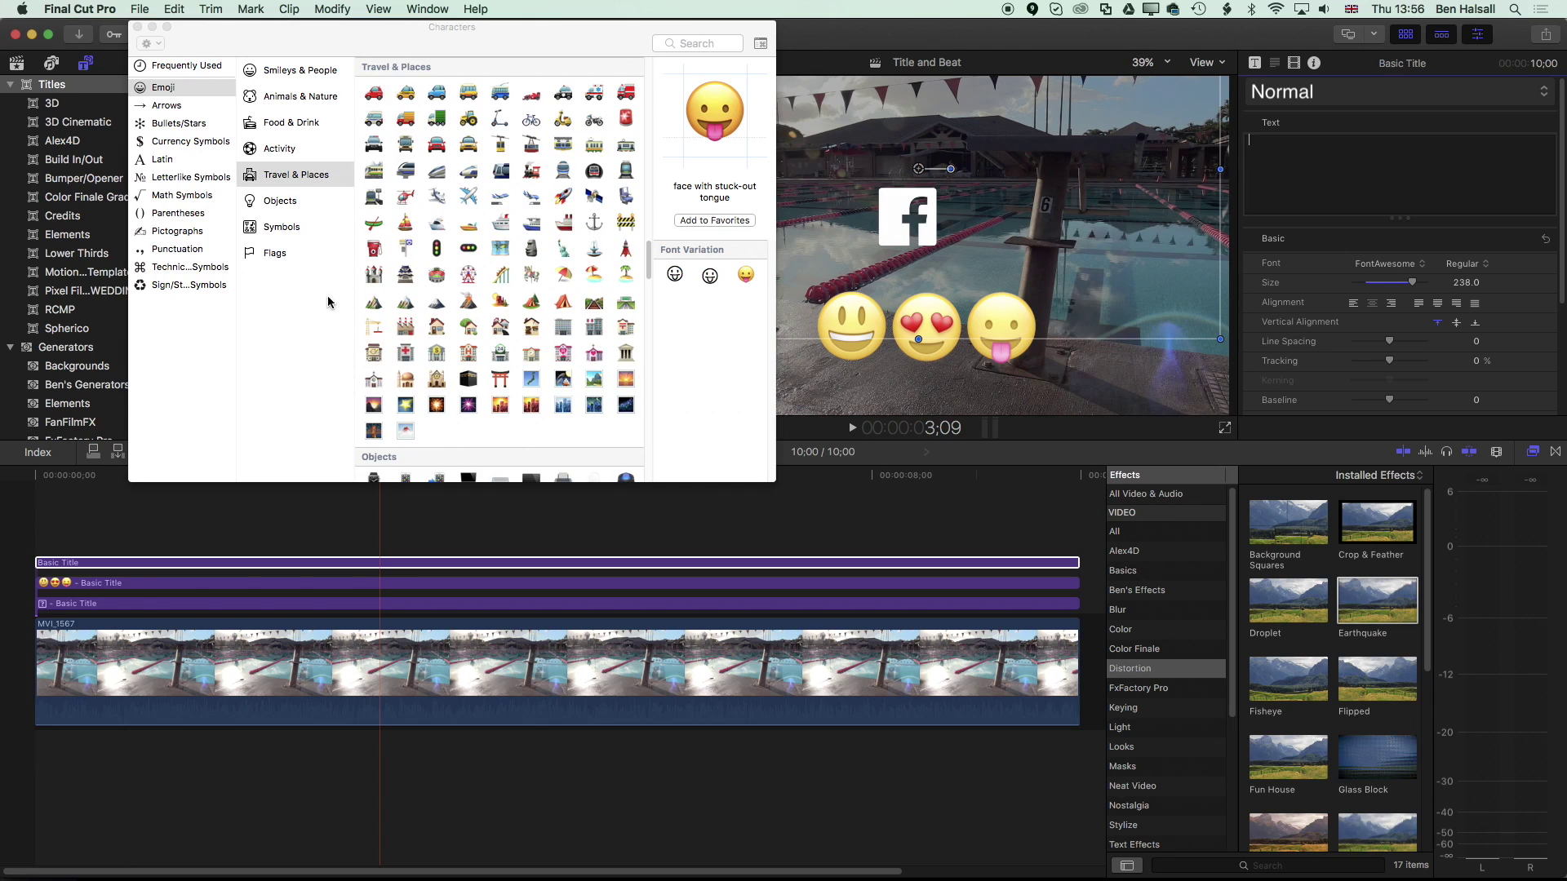
pyautogui.click(293, 204)
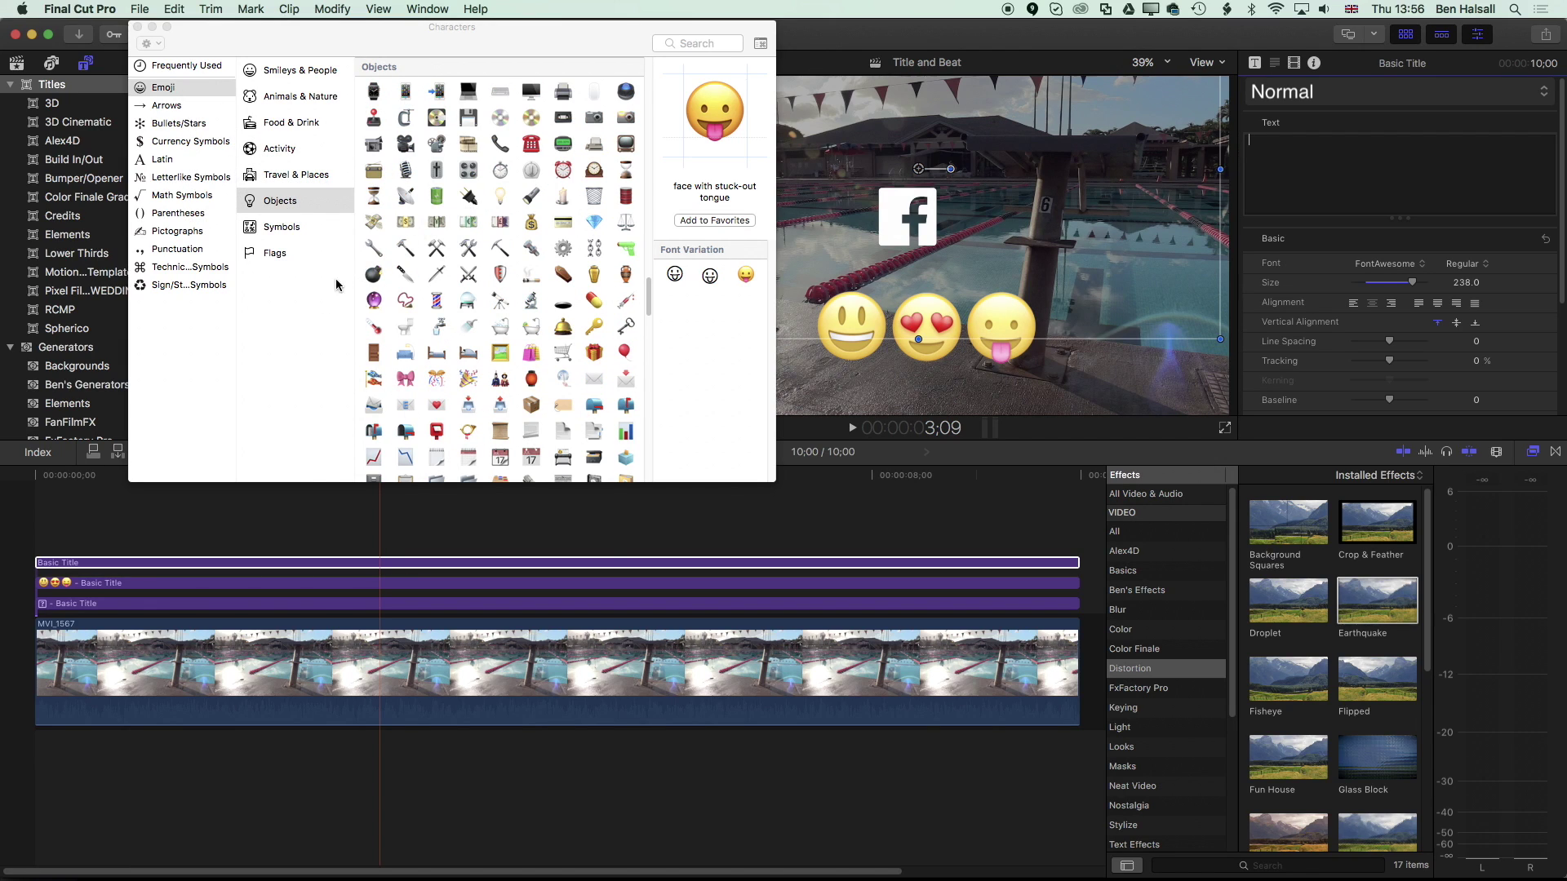
# - Show the Arrows characters, then the Currency Symbols set
pyautogui.click(186, 108)
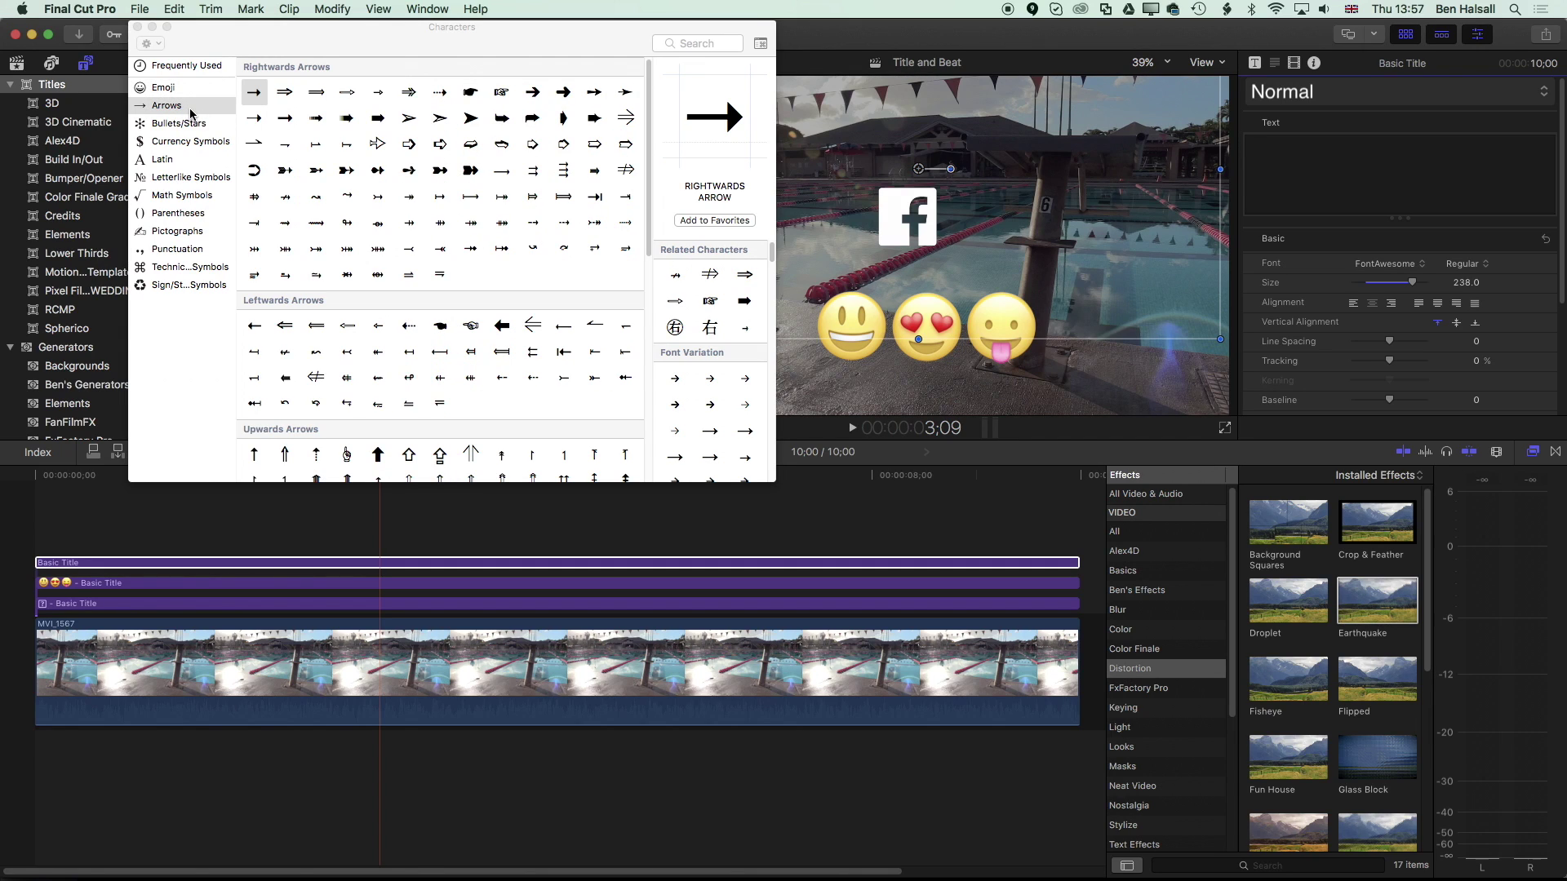
pyautogui.click(182, 144)
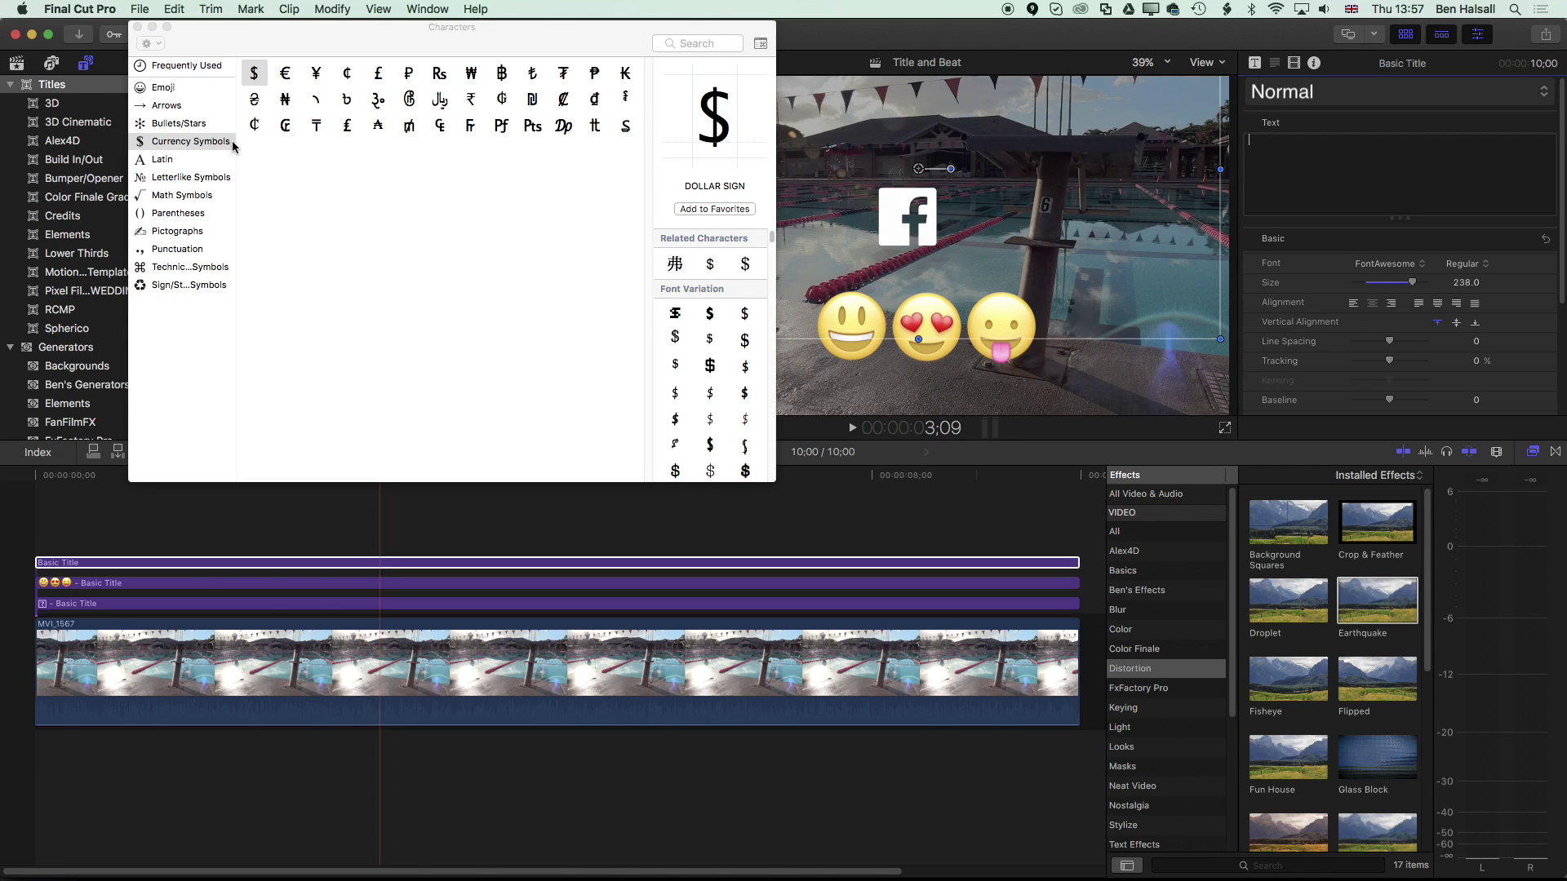
pyautogui.click(1357, 7)
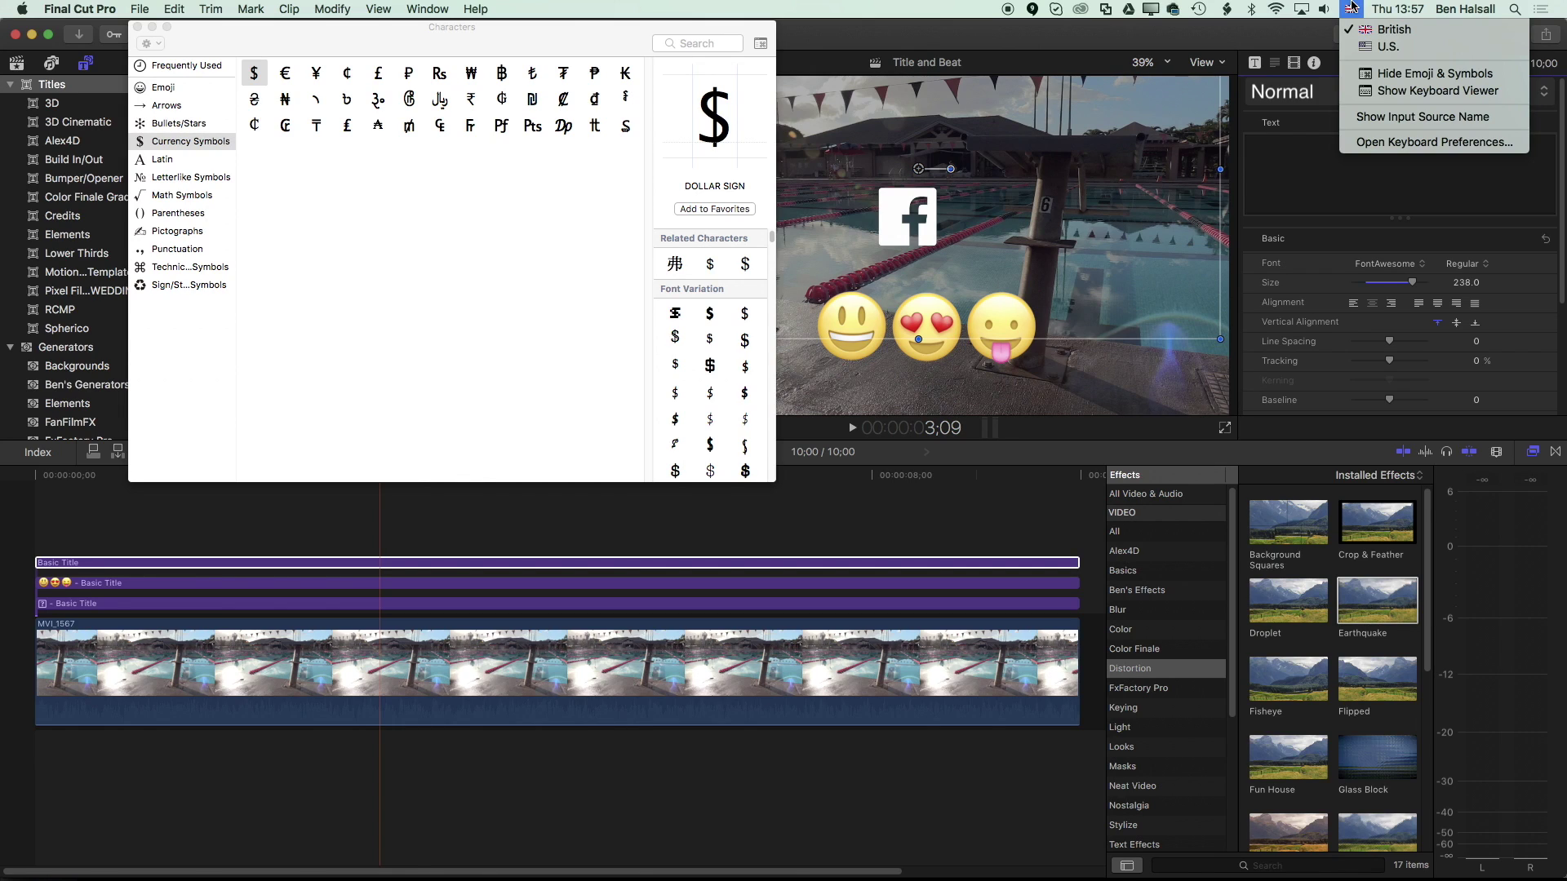
pyautogui.click(545, 55)
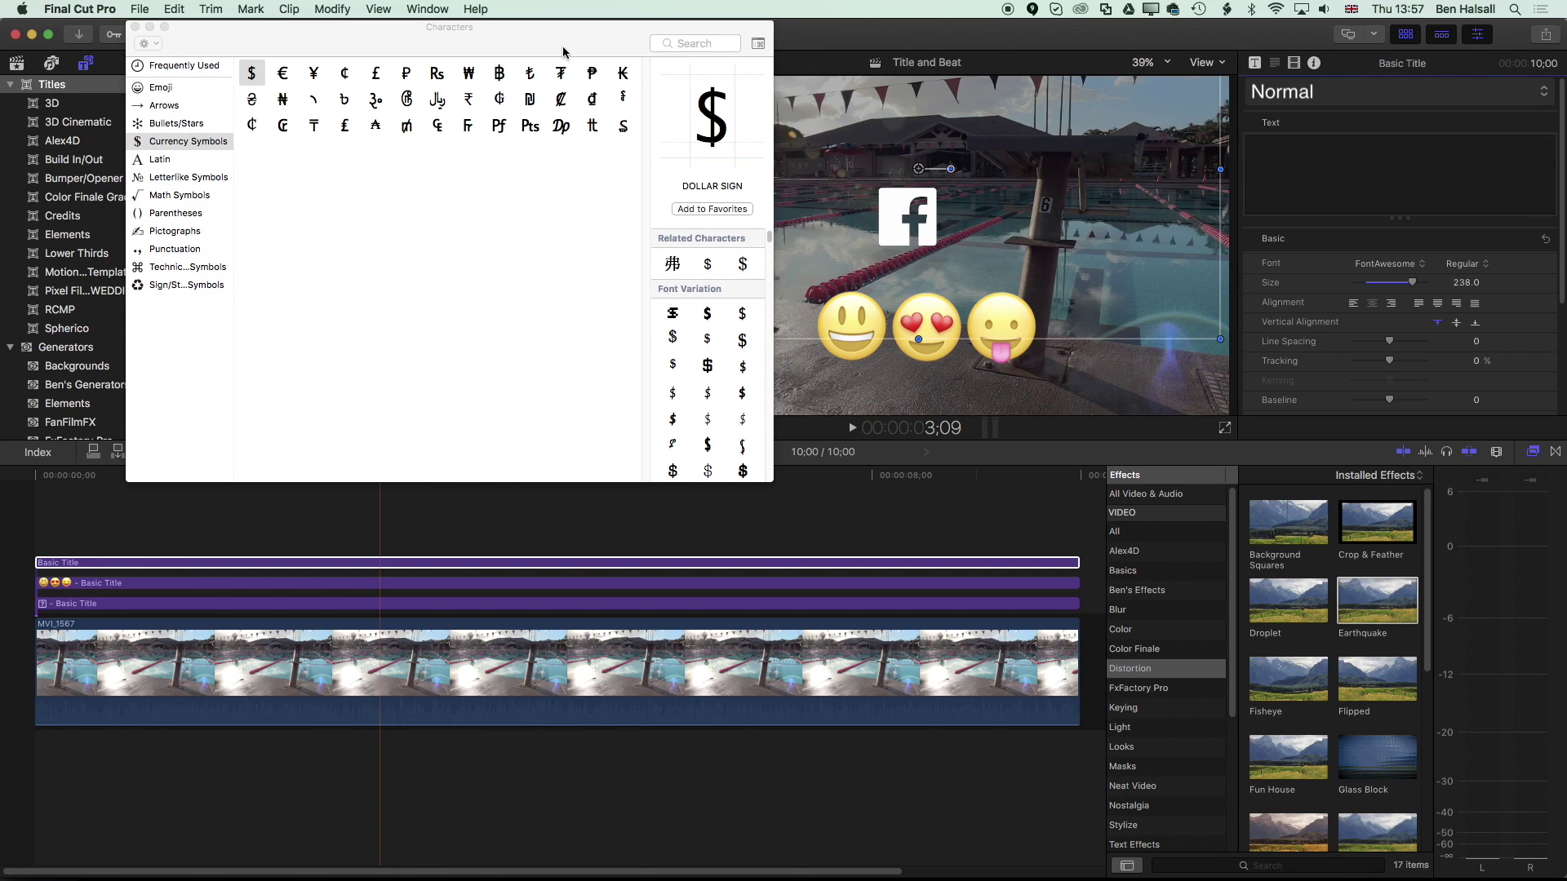